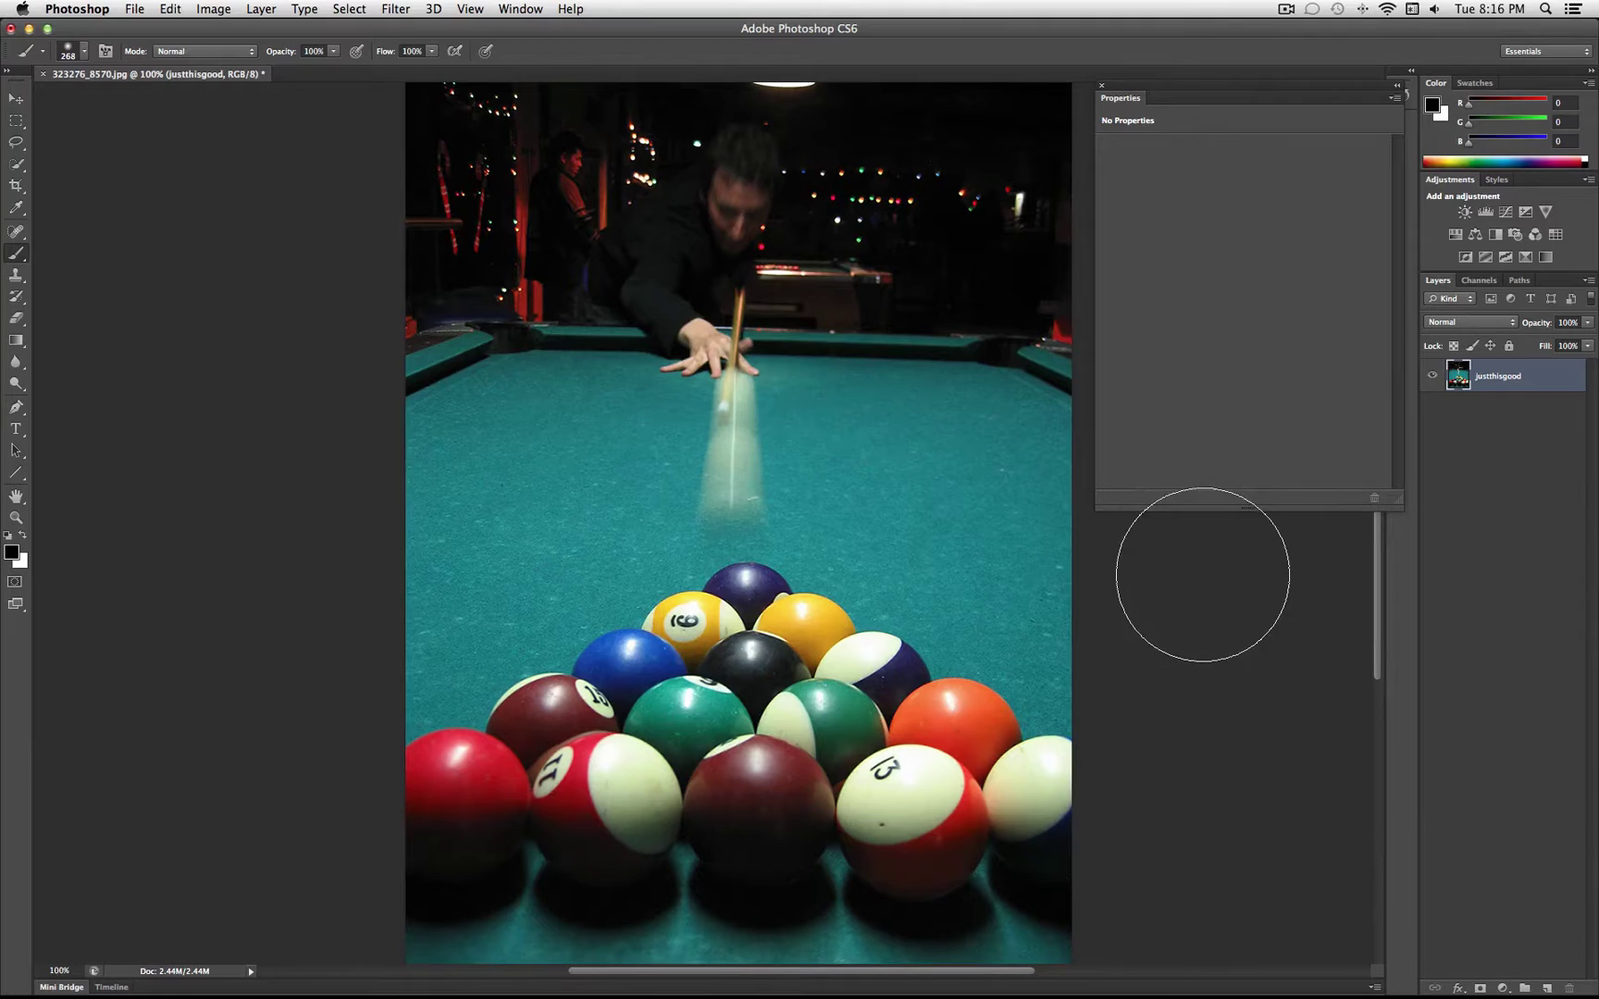
# - Duplicate the justthisgood layer within the same document, keeping the suggested name justthisgood copy
pyautogui.rightClick(1500, 378)
pyautogui.click(1451, 422)
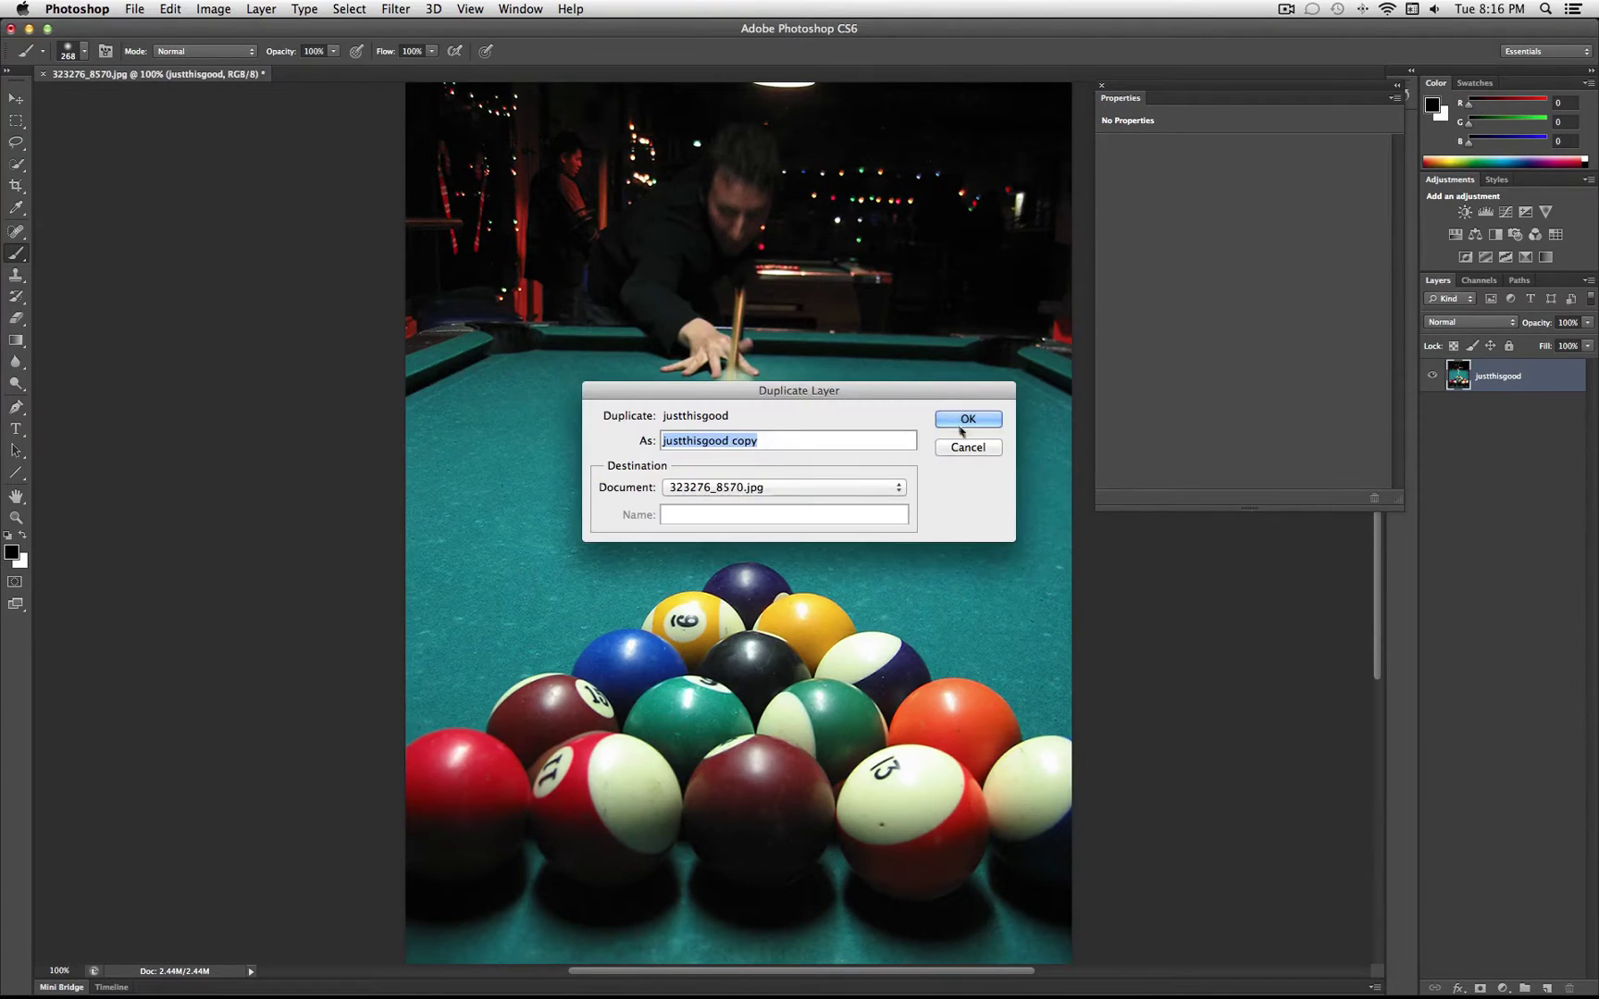
pyautogui.click(961, 430)
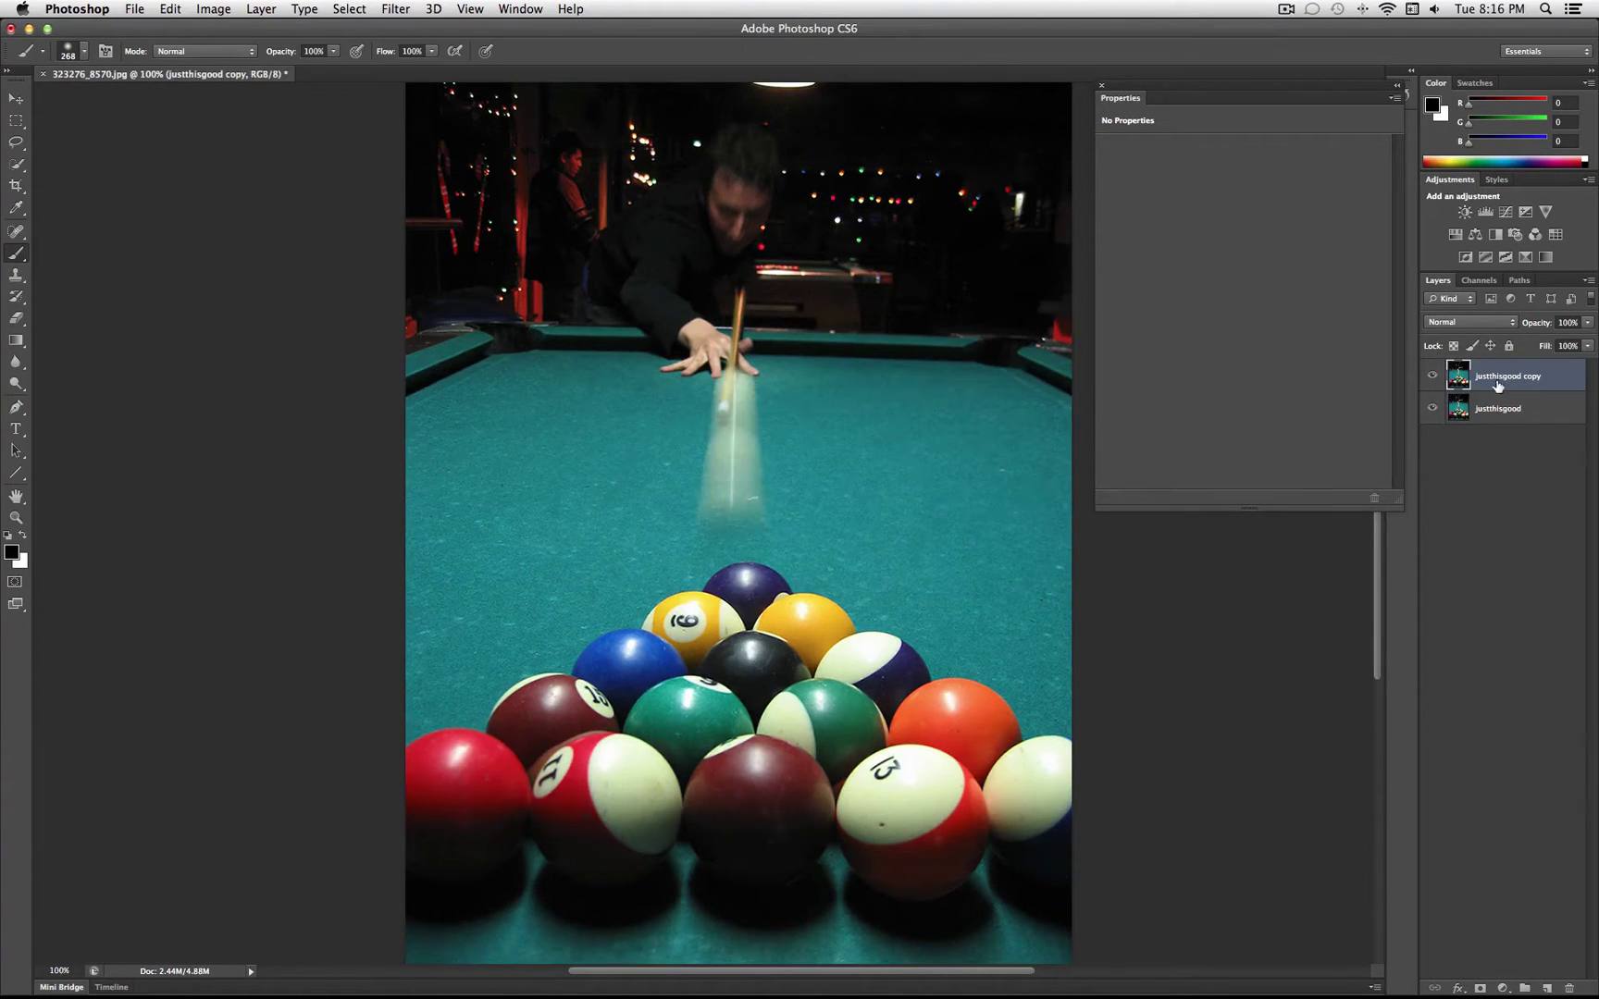
# - Desaturate the justthisgood copy layer and toggle its visibility to compare it with the color original
pyautogui.click(211, 8)
pyautogui.moveTo(276, 61)
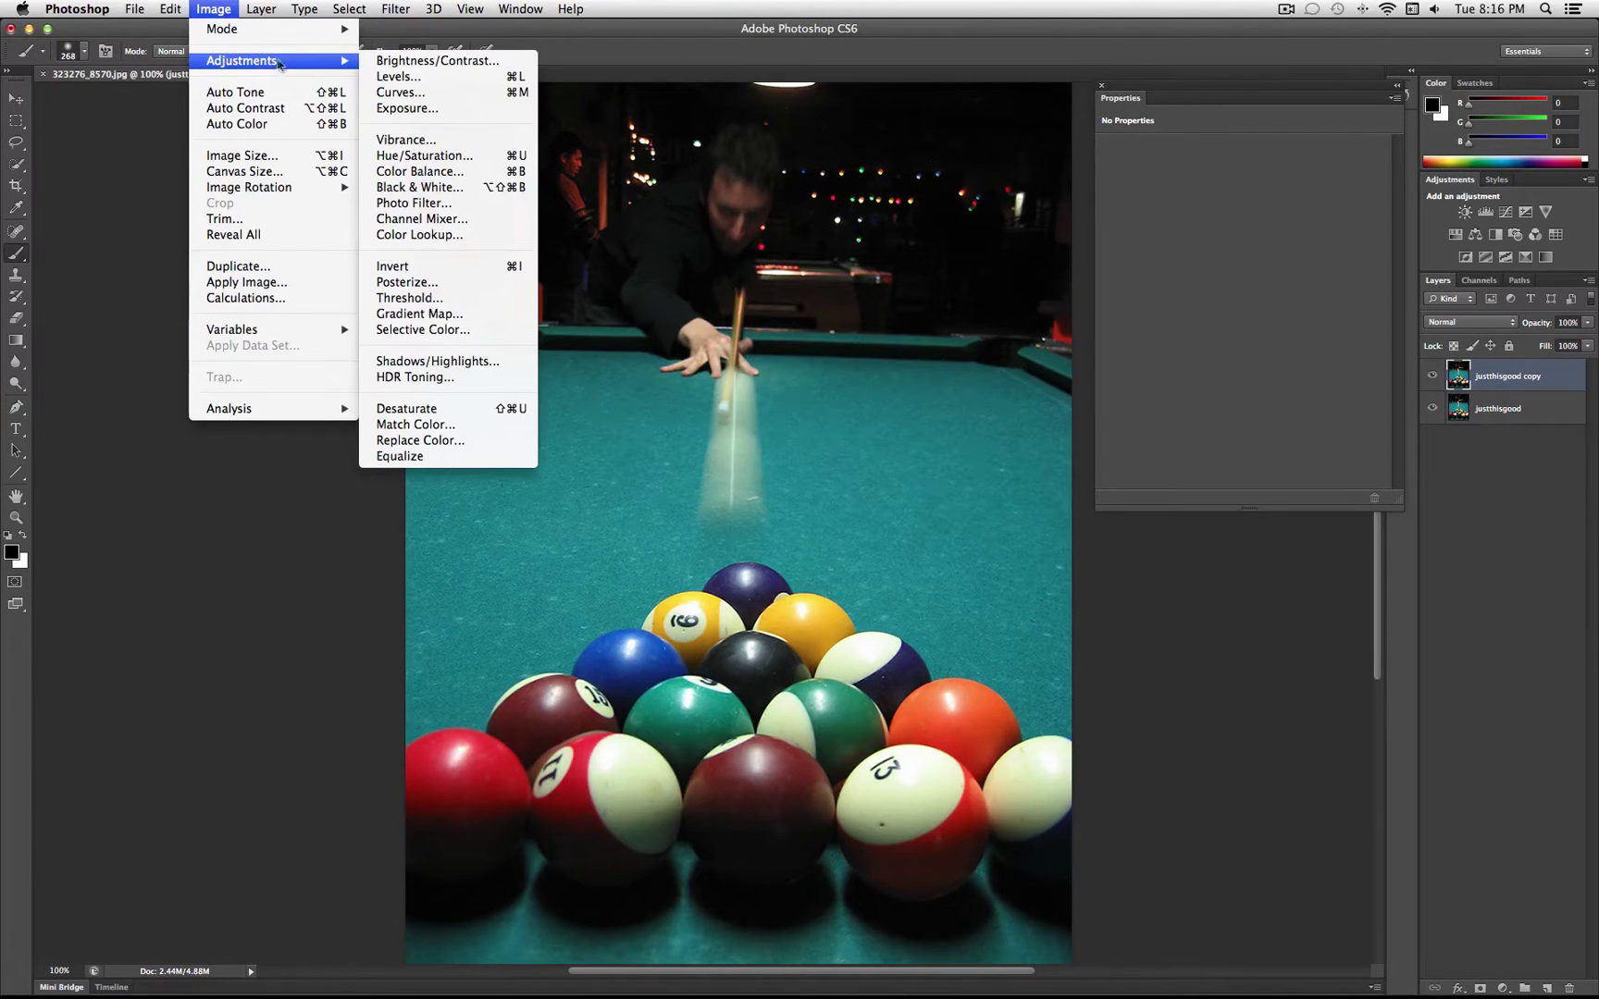
pyautogui.click(515, 408)
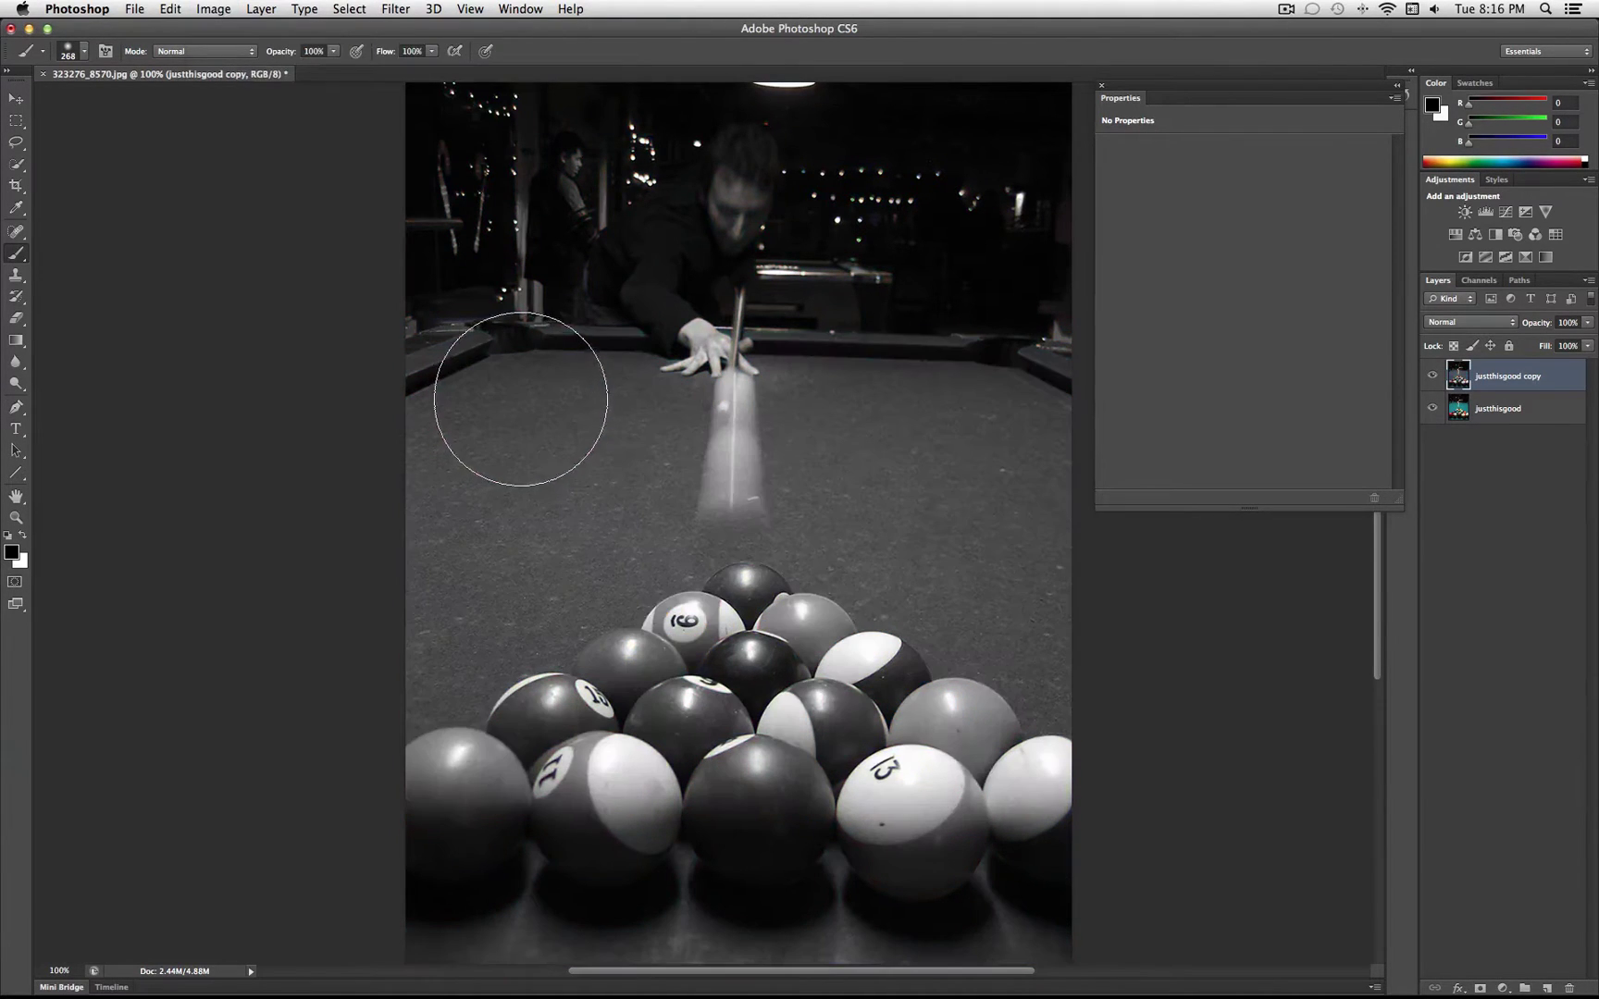
pyautogui.click(1431, 375)
pyautogui.click(1434, 375)
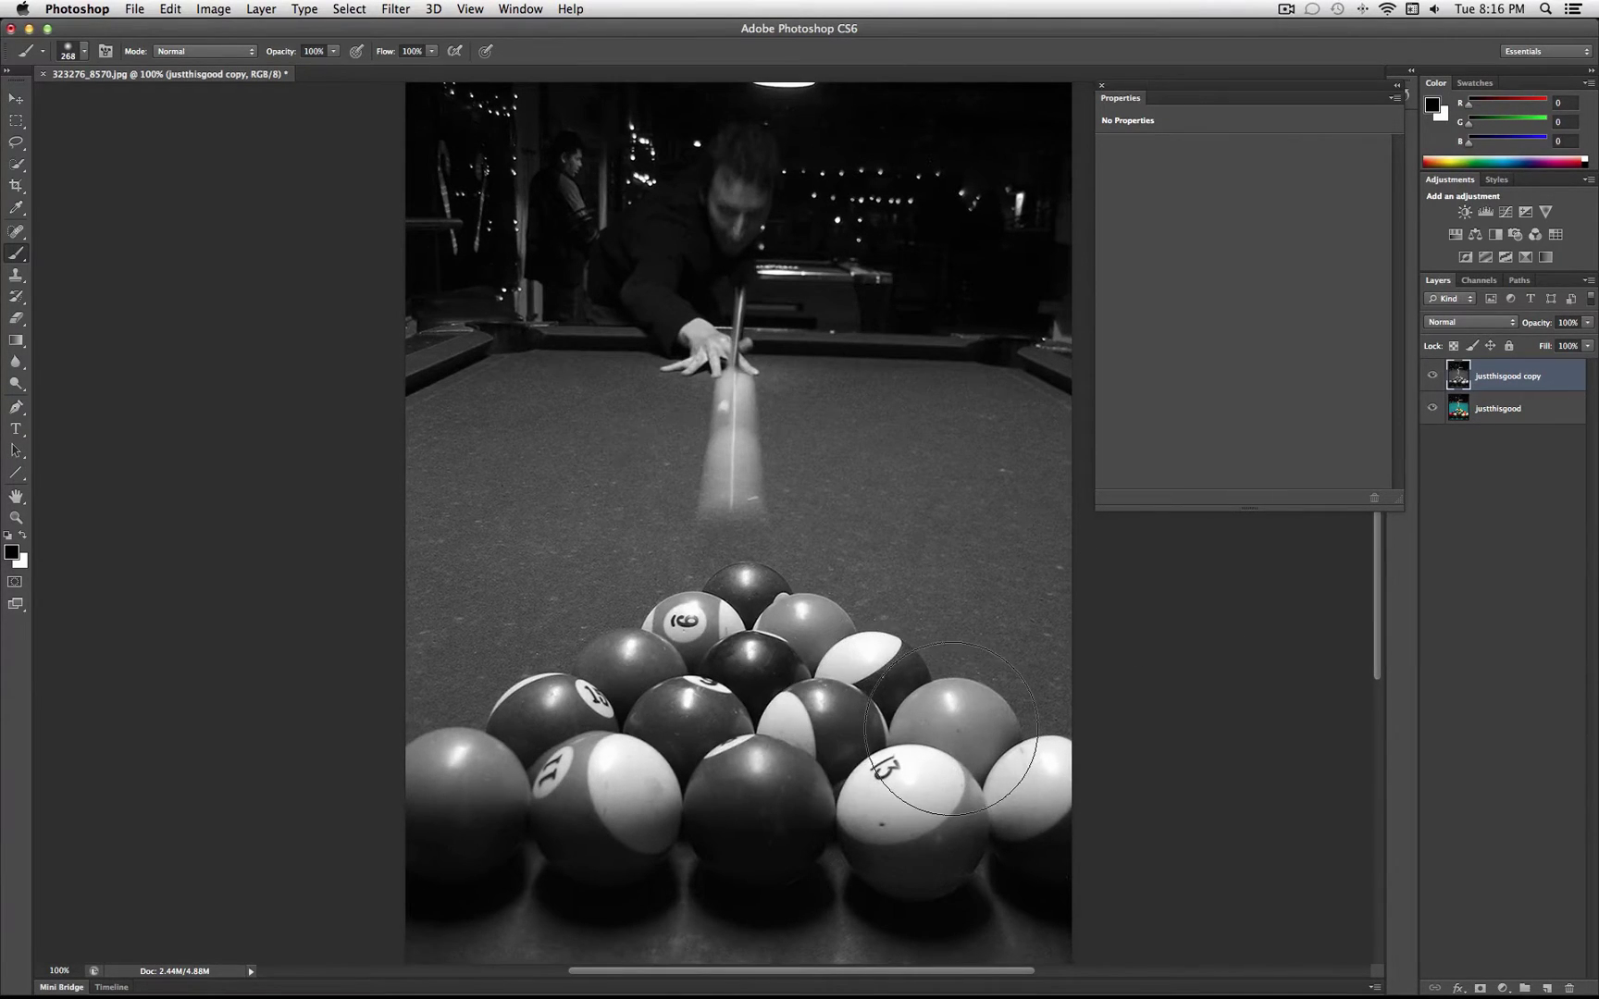
# - Try erasing the upper part of the desaturated copy with the Eraser tool, and undo the erasing
pyautogui.click(21, 324)
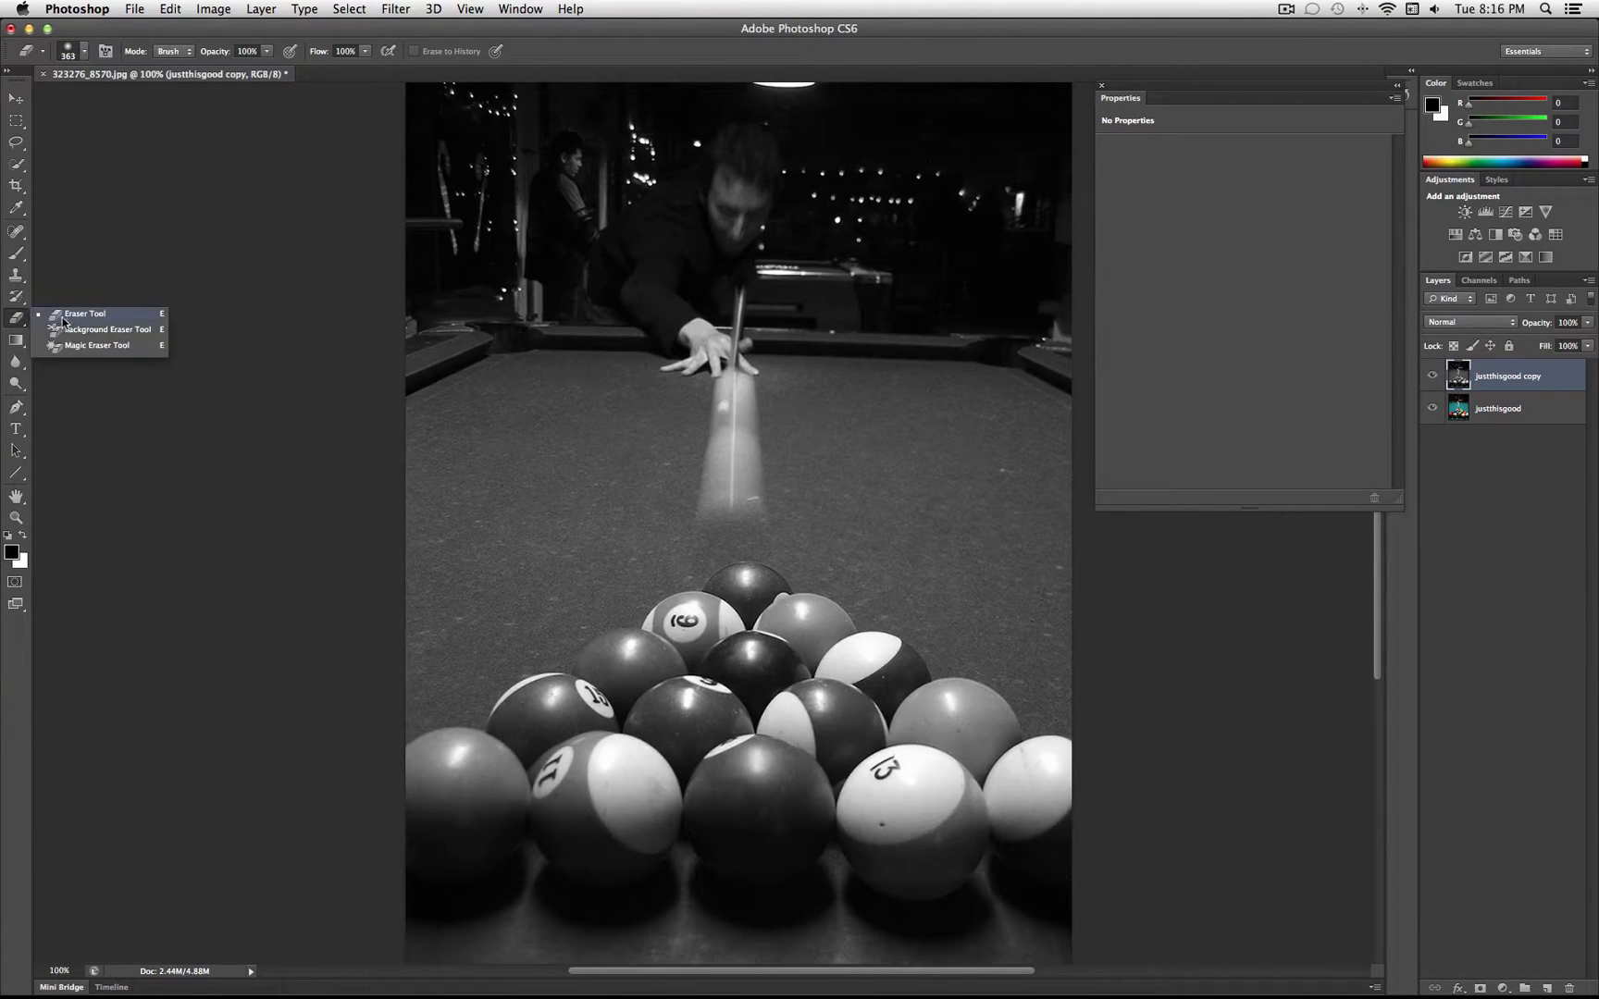
pyautogui.click(62, 315)
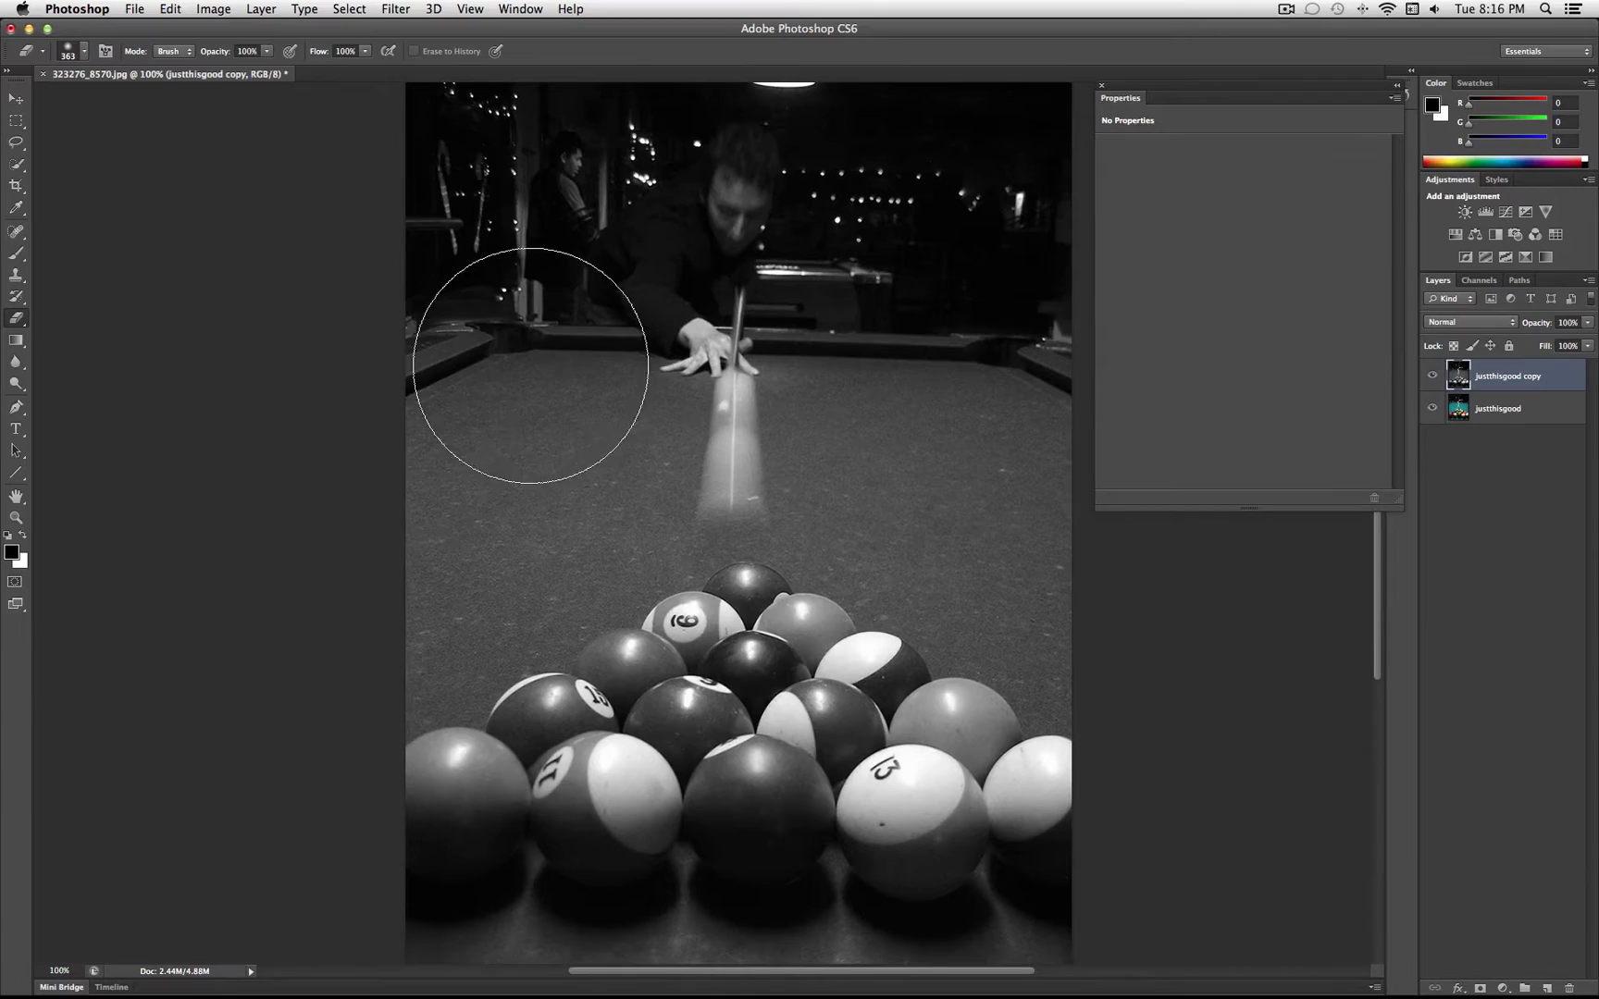
pyautogui.moveTo(475, 232)
pyautogui.mouseDown()
pyautogui.moveTo(868, 212)
pyautogui.moveTo(697, 218)
pyautogui.moveTo(583, 326)
pyautogui.moveTo(653, 368)
pyautogui.moveTo(518, 517)
pyautogui.moveTo(560, 400)
pyautogui.moveTo(503, 370)
pyautogui.moveTo(744, 236)
pyautogui.moveTo(919, 204)
pyautogui.mouseUp()
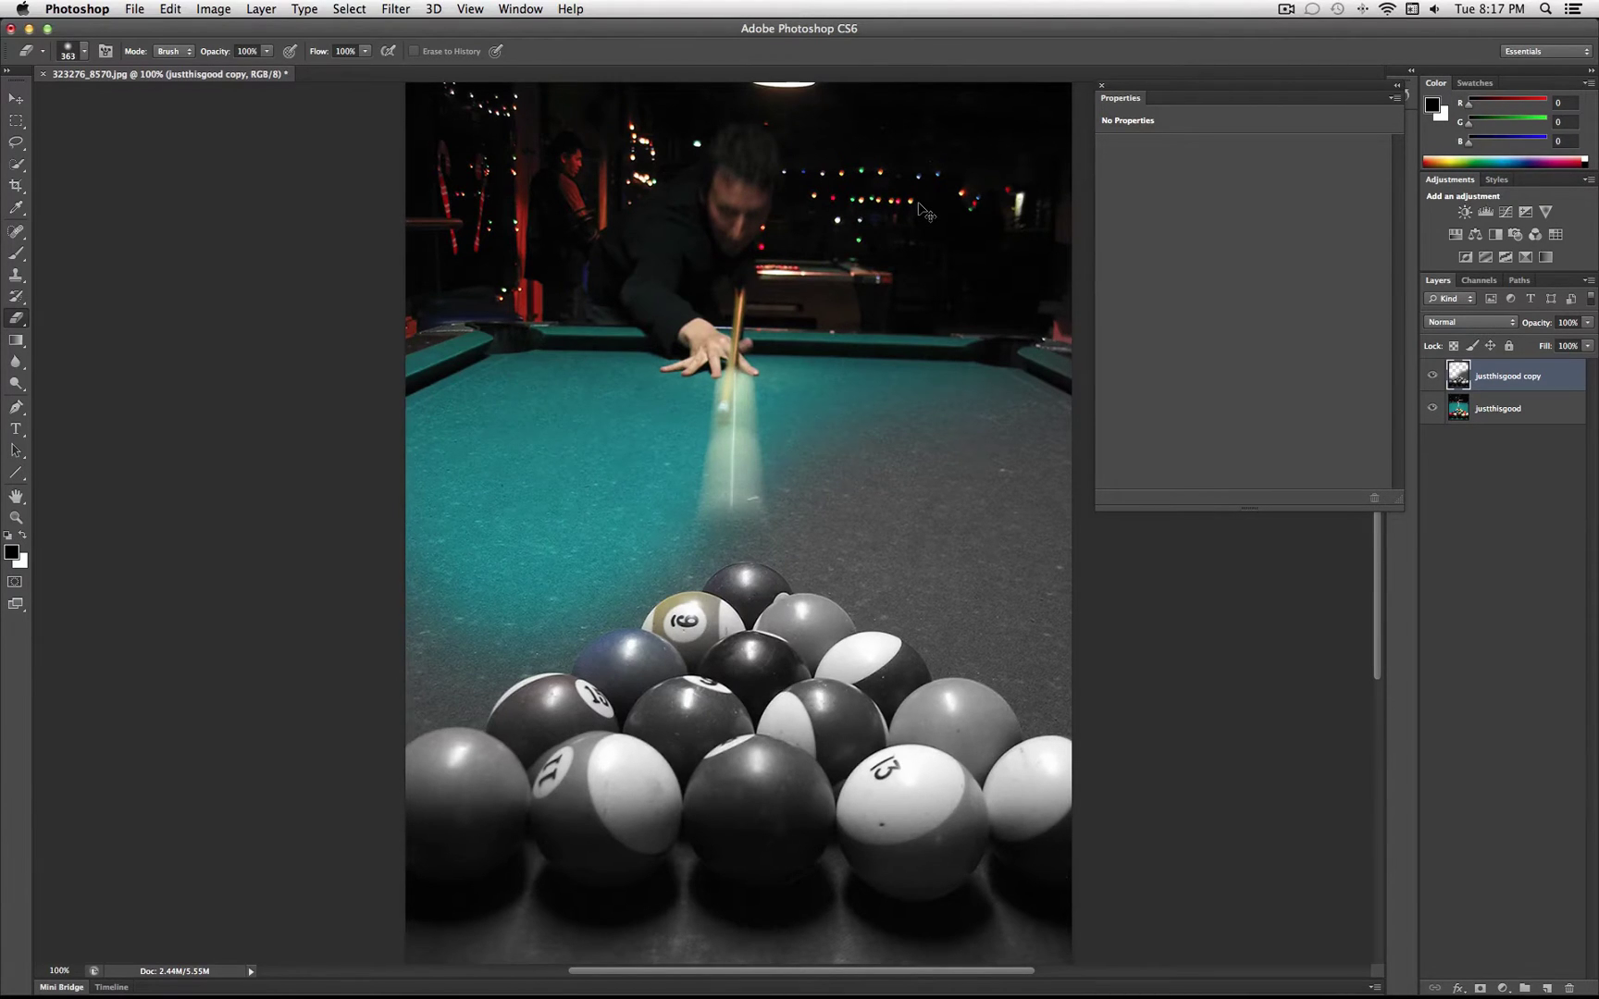
pyautogui.press('super+z')
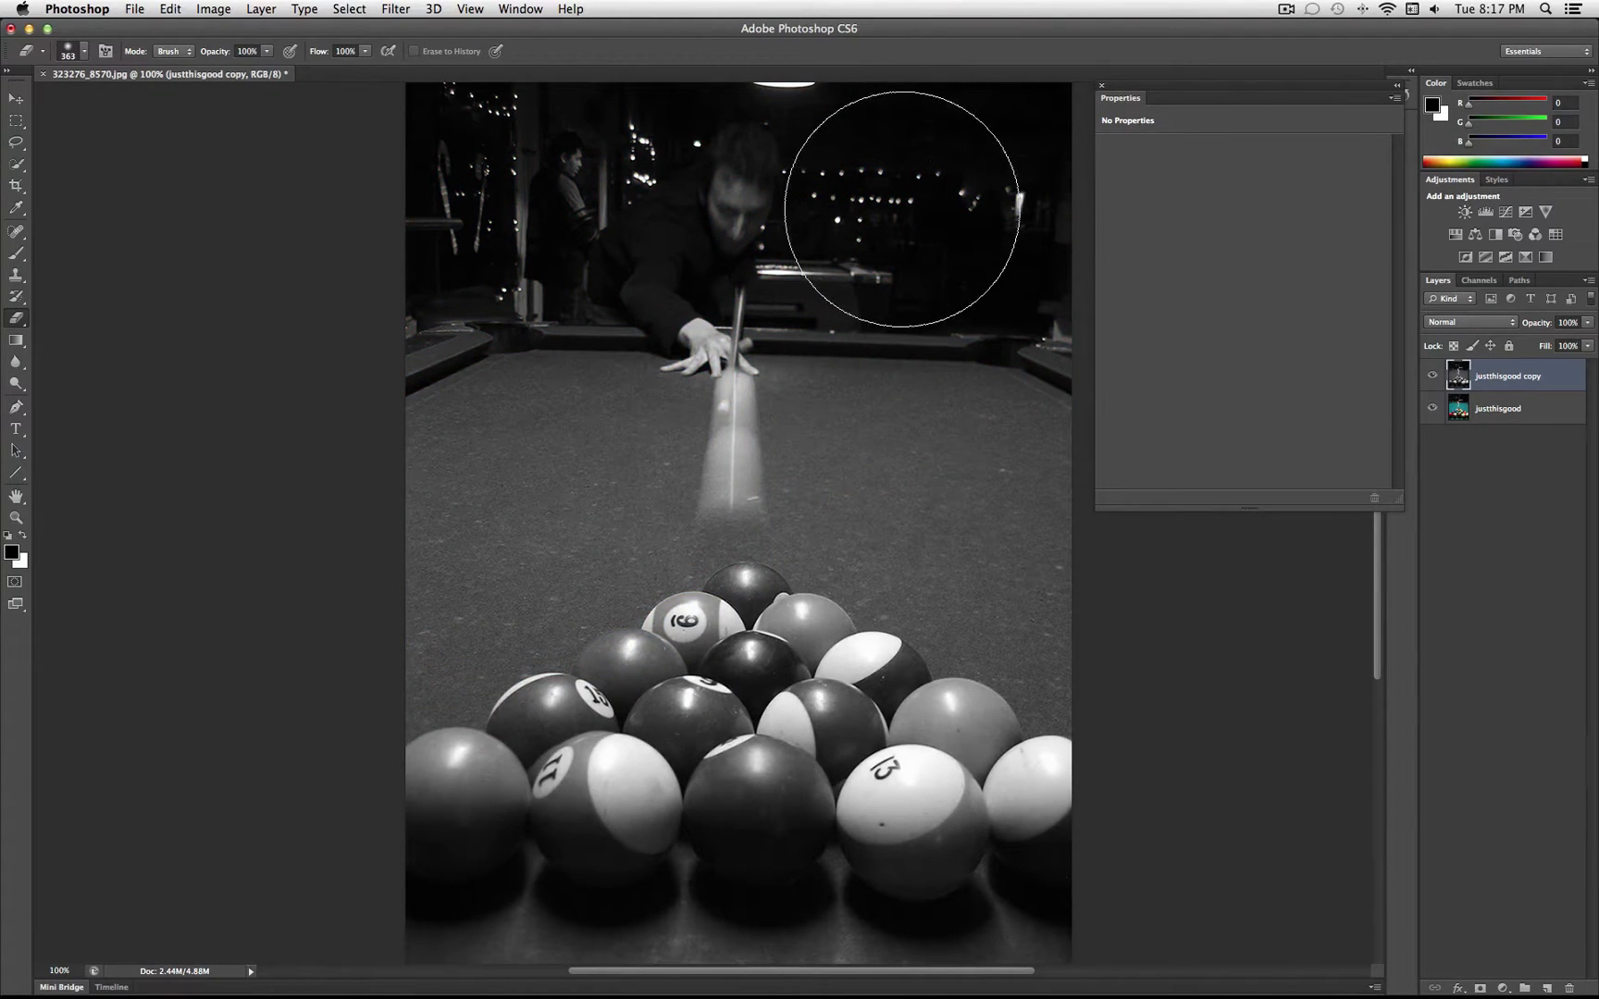
# - Add a Reveal All layer mask to the justthisgood copy layer
pyautogui.click(260, 10)
pyautogui.moveTo(335, 220)
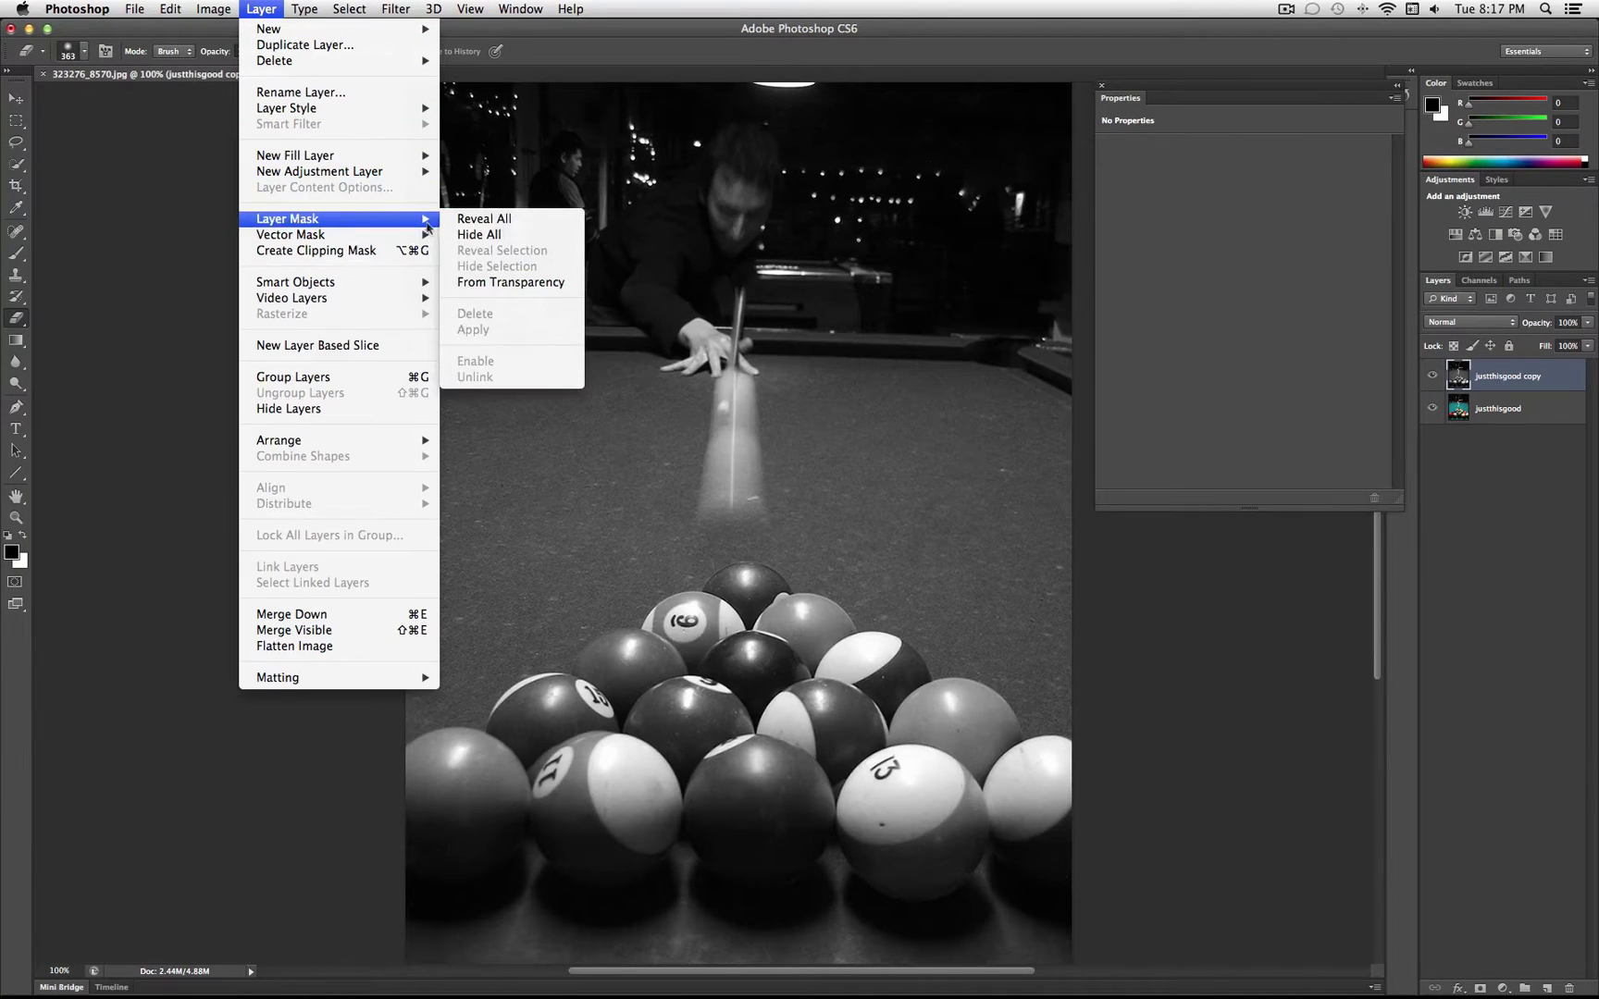
pyautogui.click(499, 222)
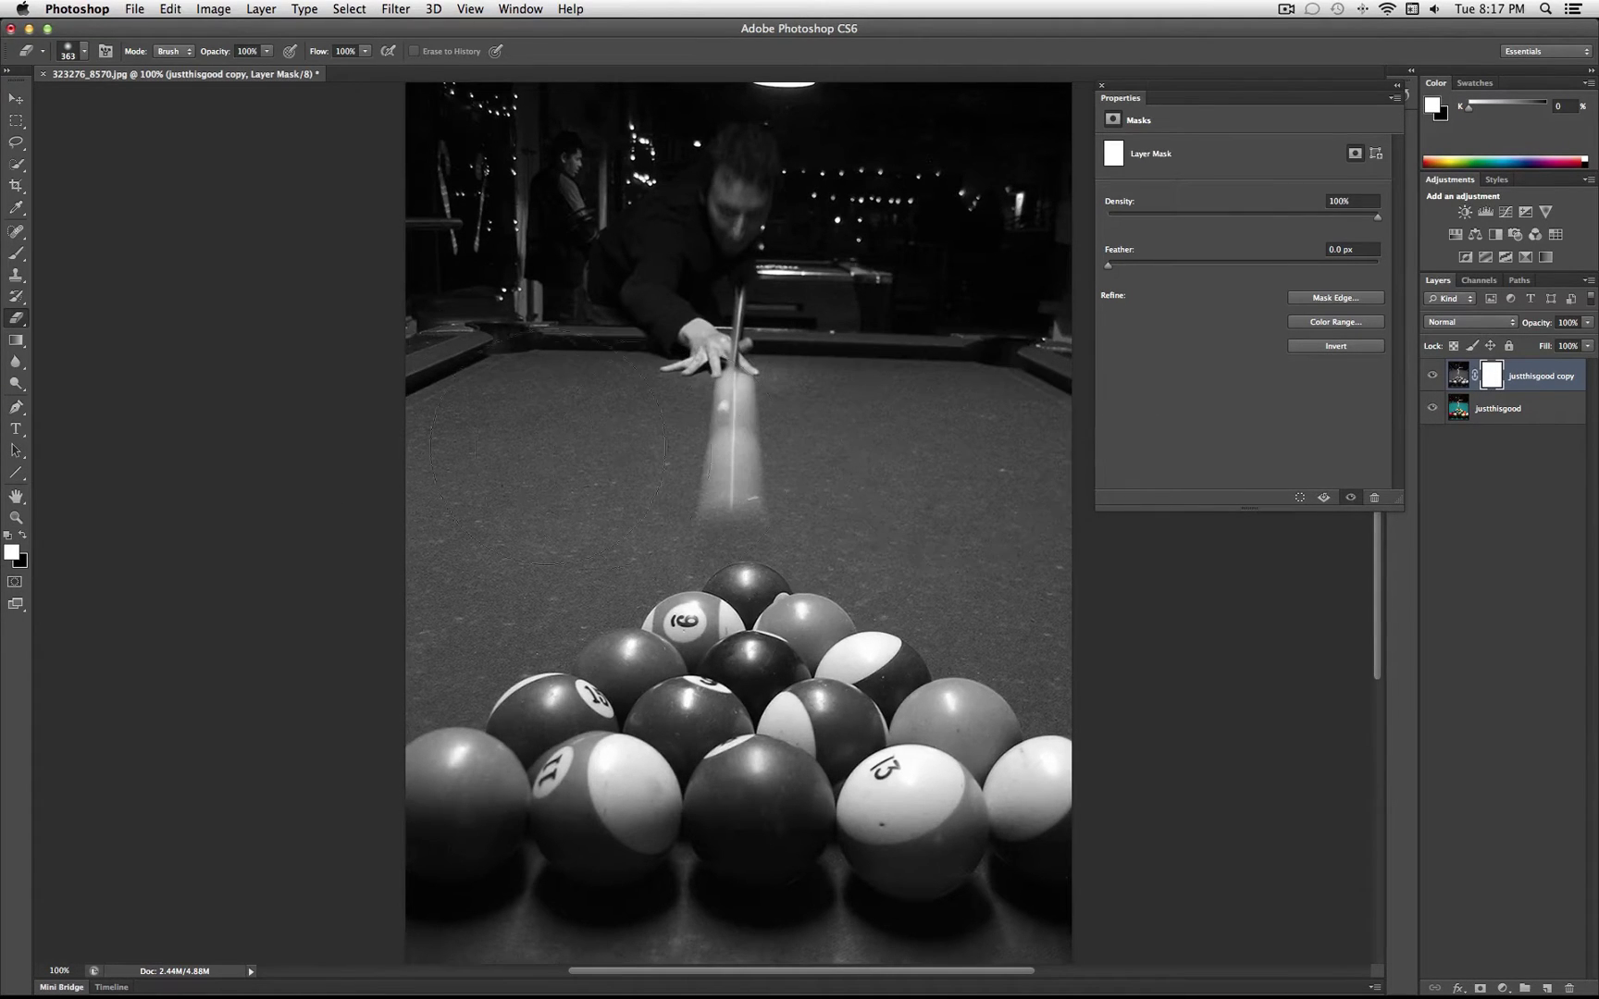
# - Paint black on the layer mask over the racked balls to reveal their color, and compare with the layer hidden
pyautogui.click(18, 253)
pyautogui.click(23, 536)
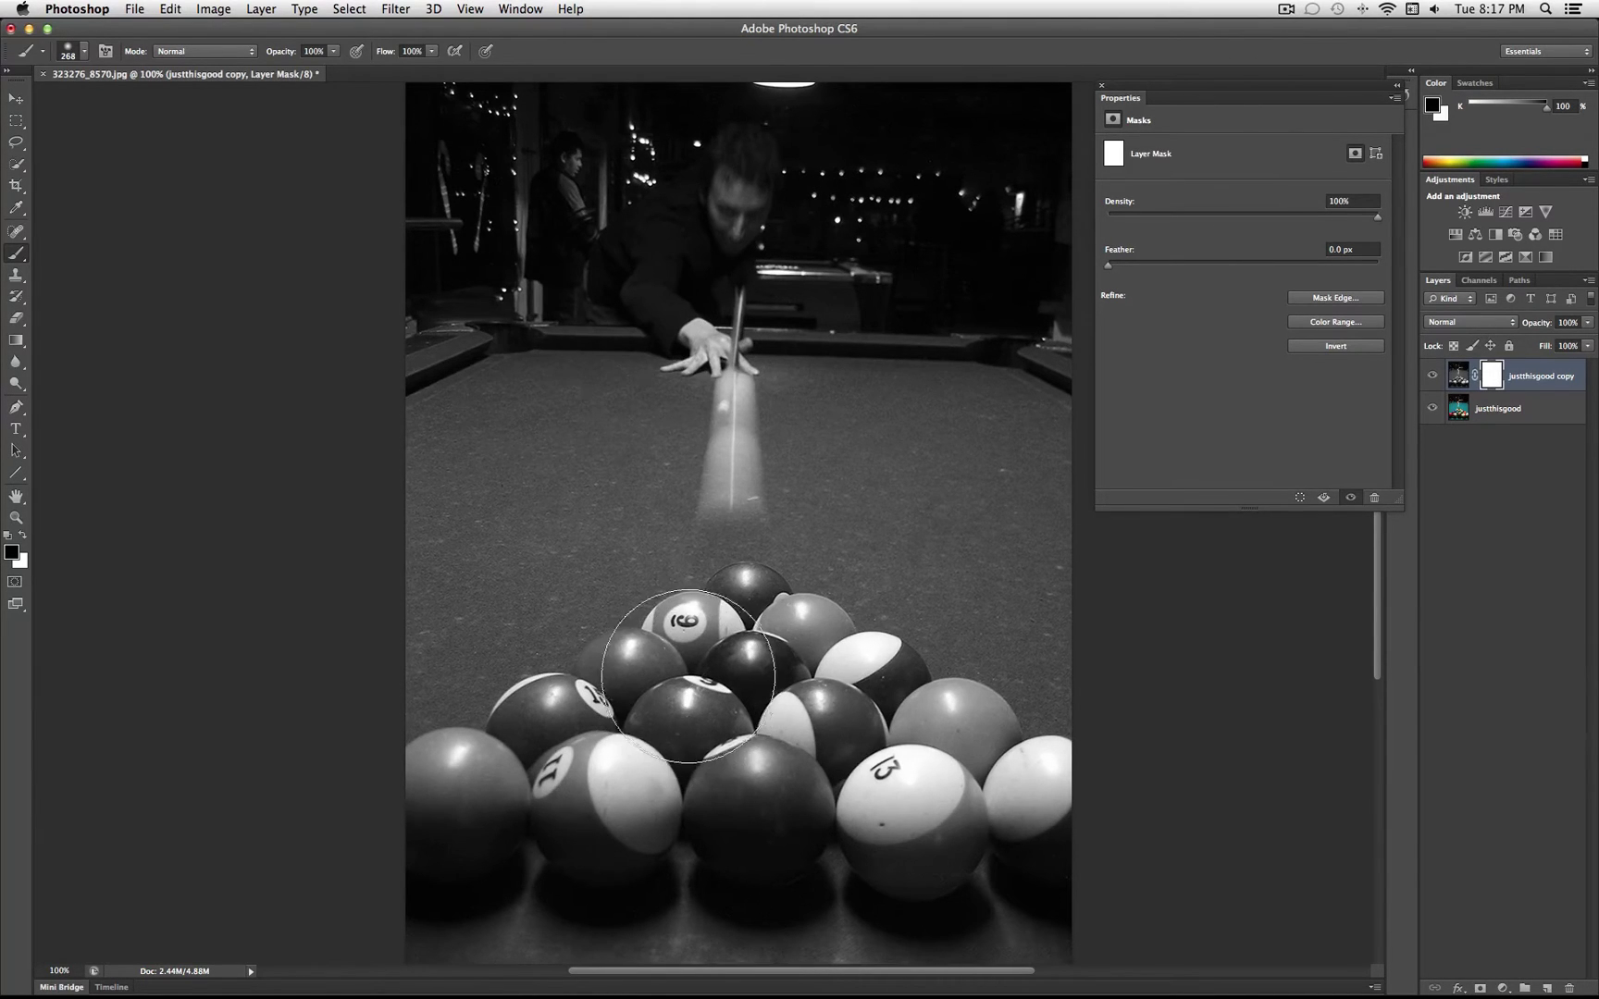
pyautogui.moveTo(748, 648)
pyautogui.mouseDown()
pyautogui.moveTo(694, 722)
pyautogui.moveTo(574, 782)
pyautogui.moveTo(504, 793)
pyautogui.moveTo(807, 765)
pyautogui.moveTo(1021, 801)
pyautogui.moveTo(897, 812)
pyautogui.moveTo(987, 815)
pyautogui.moveTo(908, 790)
pyautogui.moveTo(716, 642)
pyautogui.moveTo(702, 747)
pyautogui.moveTo(755, 782)
pyautogui.moveTo(827, 814)
pyautogui.mouseUp()
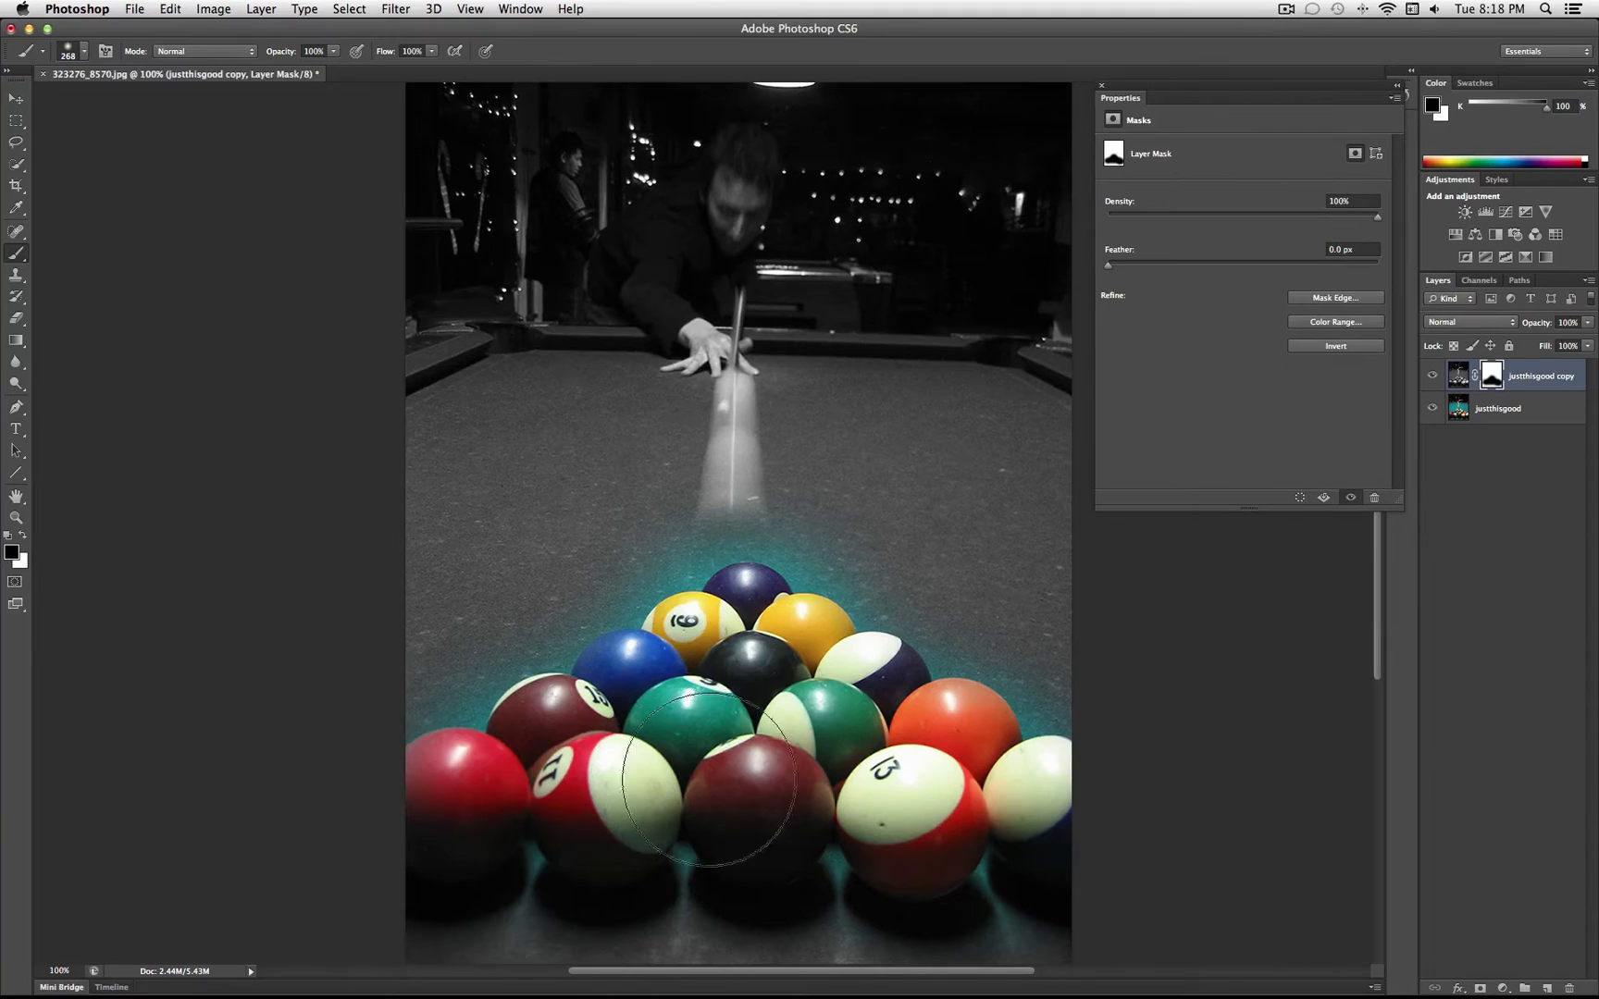
pyautogui.click(1432, 378)
pyautogui.click(1433, 376)
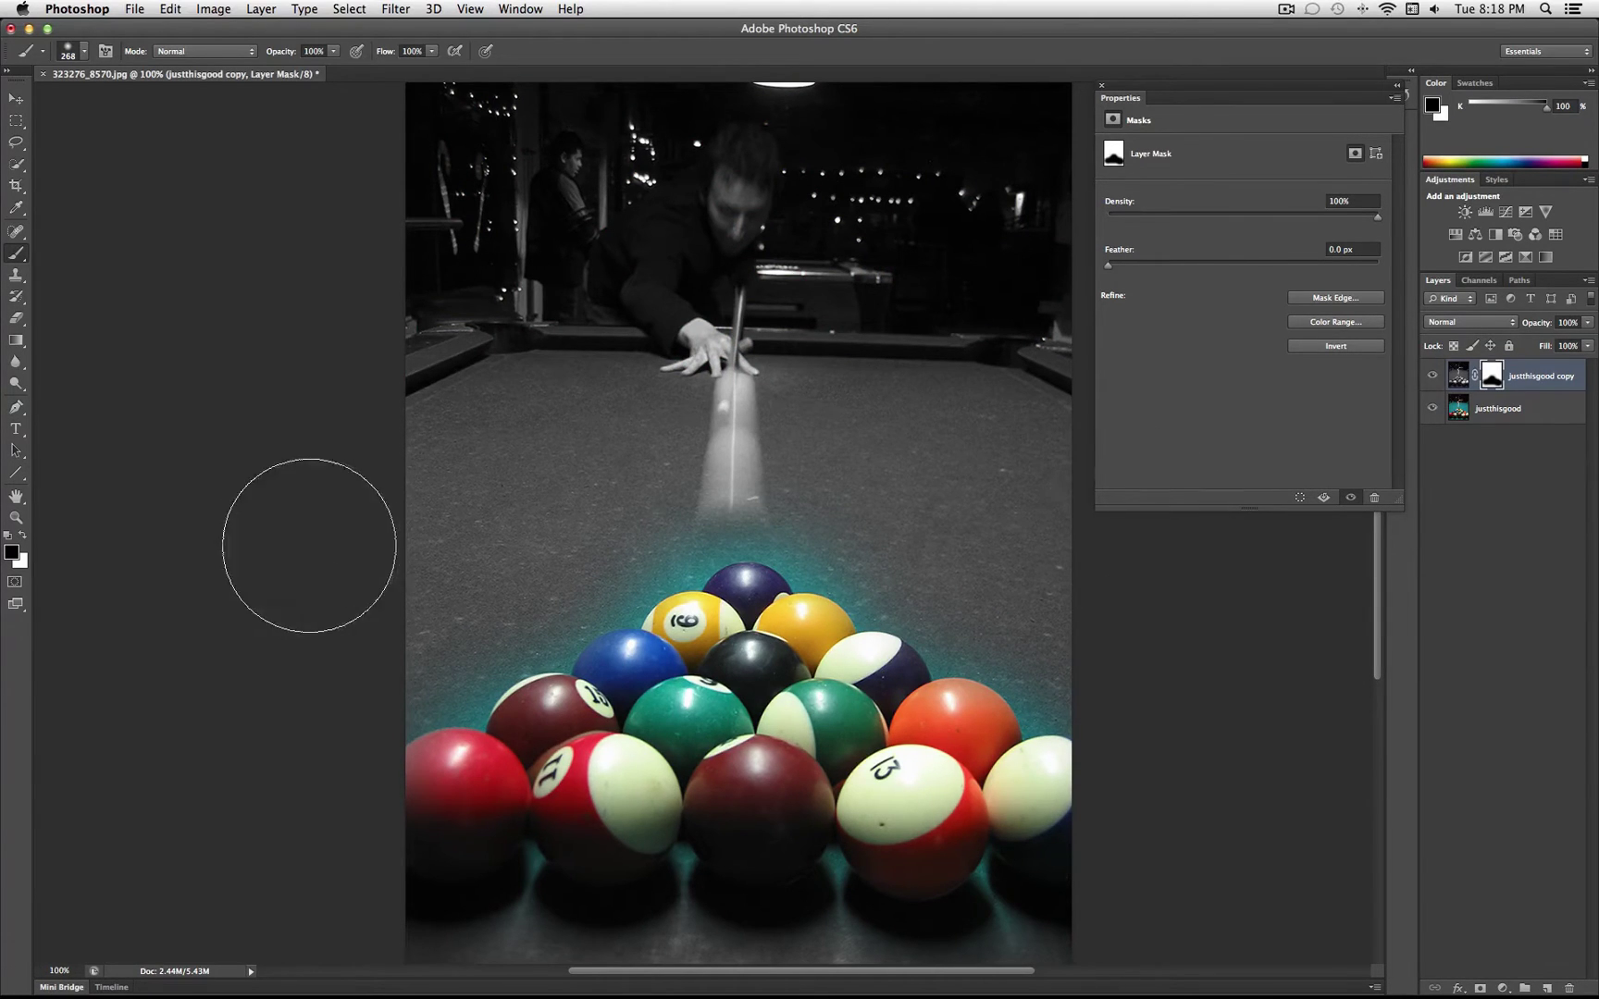
# - Paint white on the mask along the rack's upper-left edge, and paint black there and over the cue-ball streak to reveal color
pyautogui.click(23, 536)
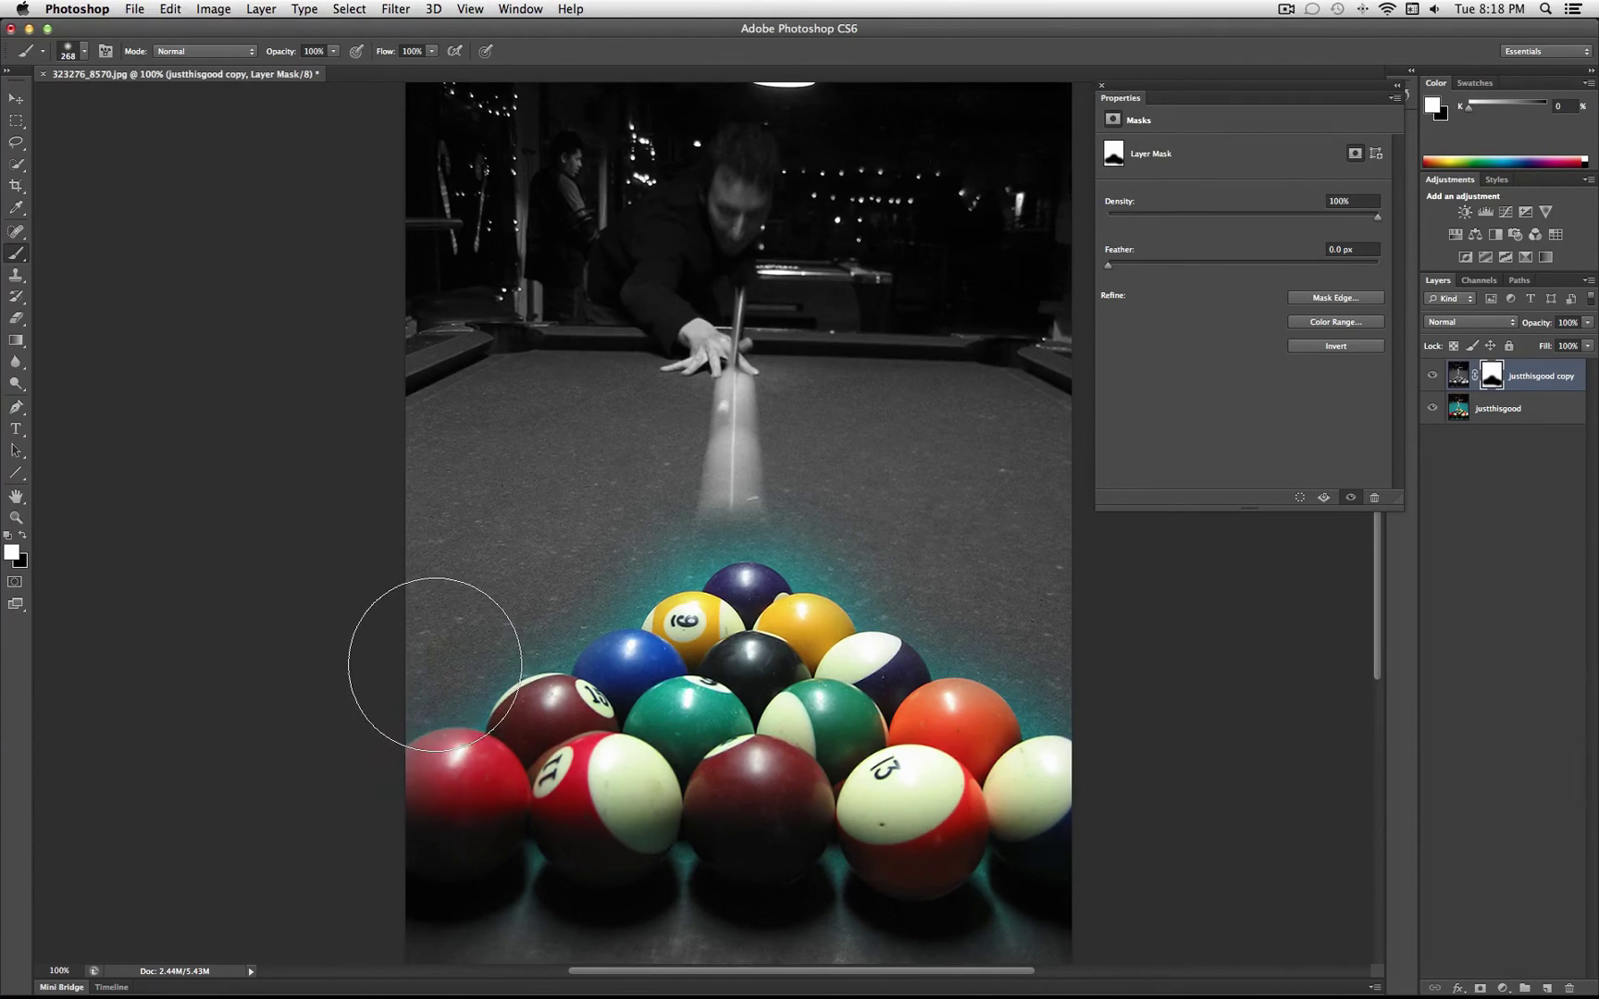
pyautogui.moveTo(547, 581)
pyautogui.mouseDown()
pyautogui.moveTo(662, 491)
pyautogui.moveTo(620, 520)
pyautogui.moveTo(640, 524)
pyautogui.moveTo(592, 535)
pyautogui.mouseUp()
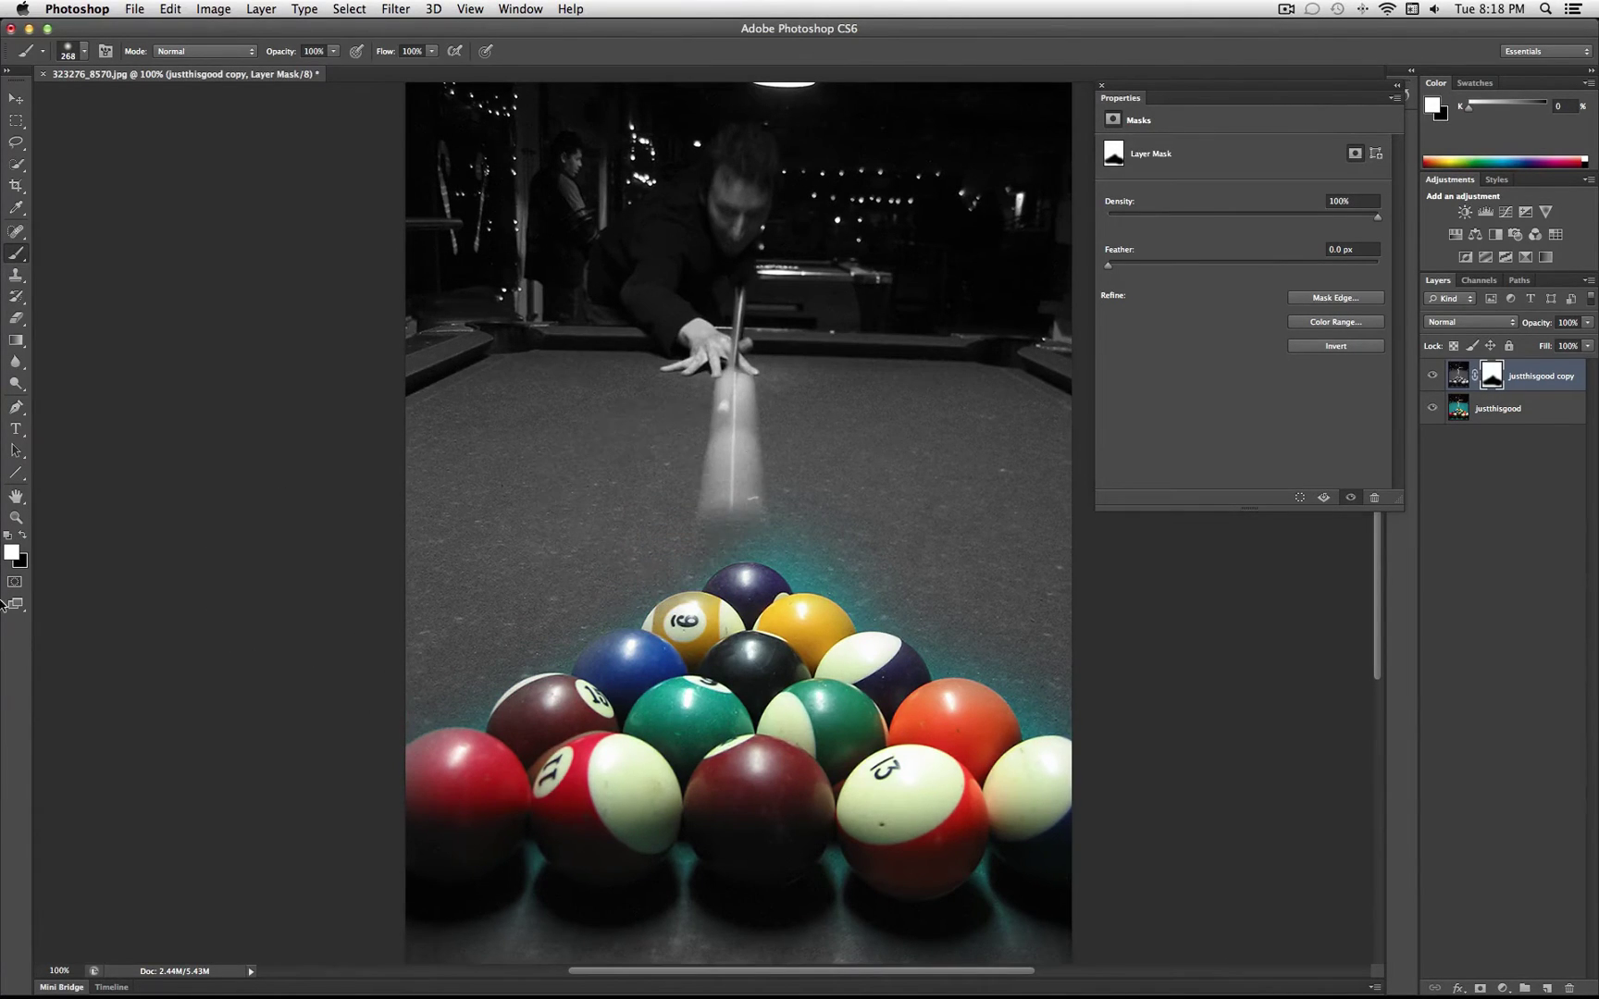
pyautogui.click(23, 536)
pyautogui.click(23, 536)
pyautogui.click(23, 537)
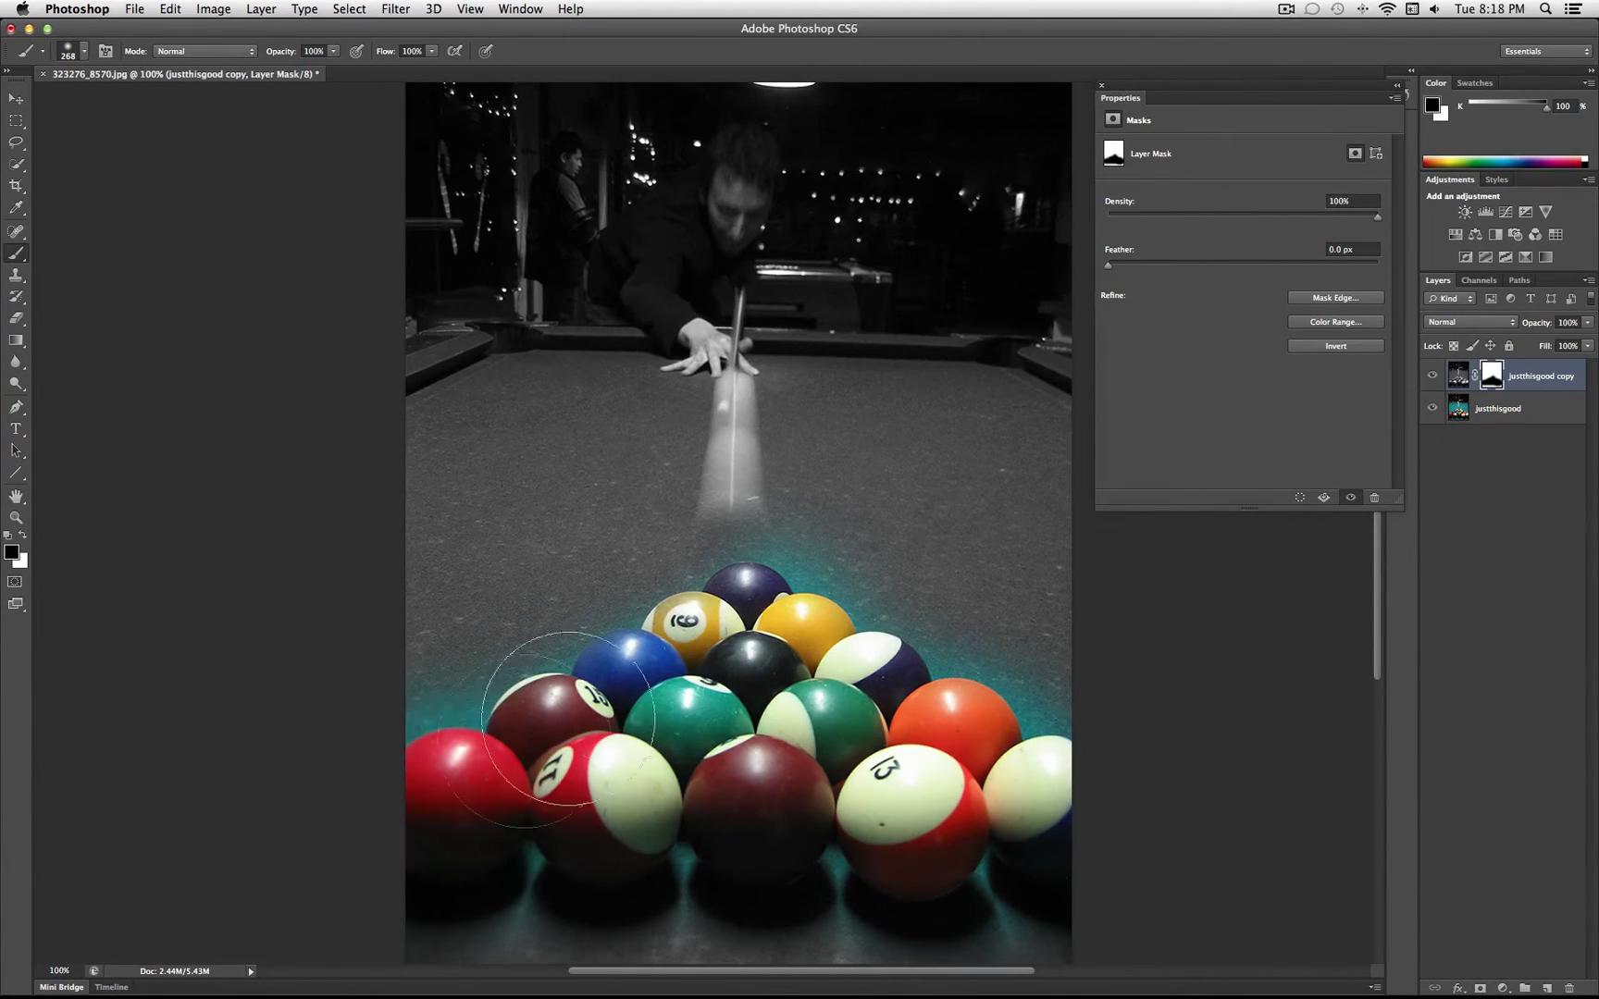
pyautogui.moveTo(571, 696)
pyautogui.mouseDown()
pyautogui.moveTo(717, 605)
pyautogui.moveTo(610, 686)
pyautogui.moveTo(680, 579)
pyautogui.mouseUp()
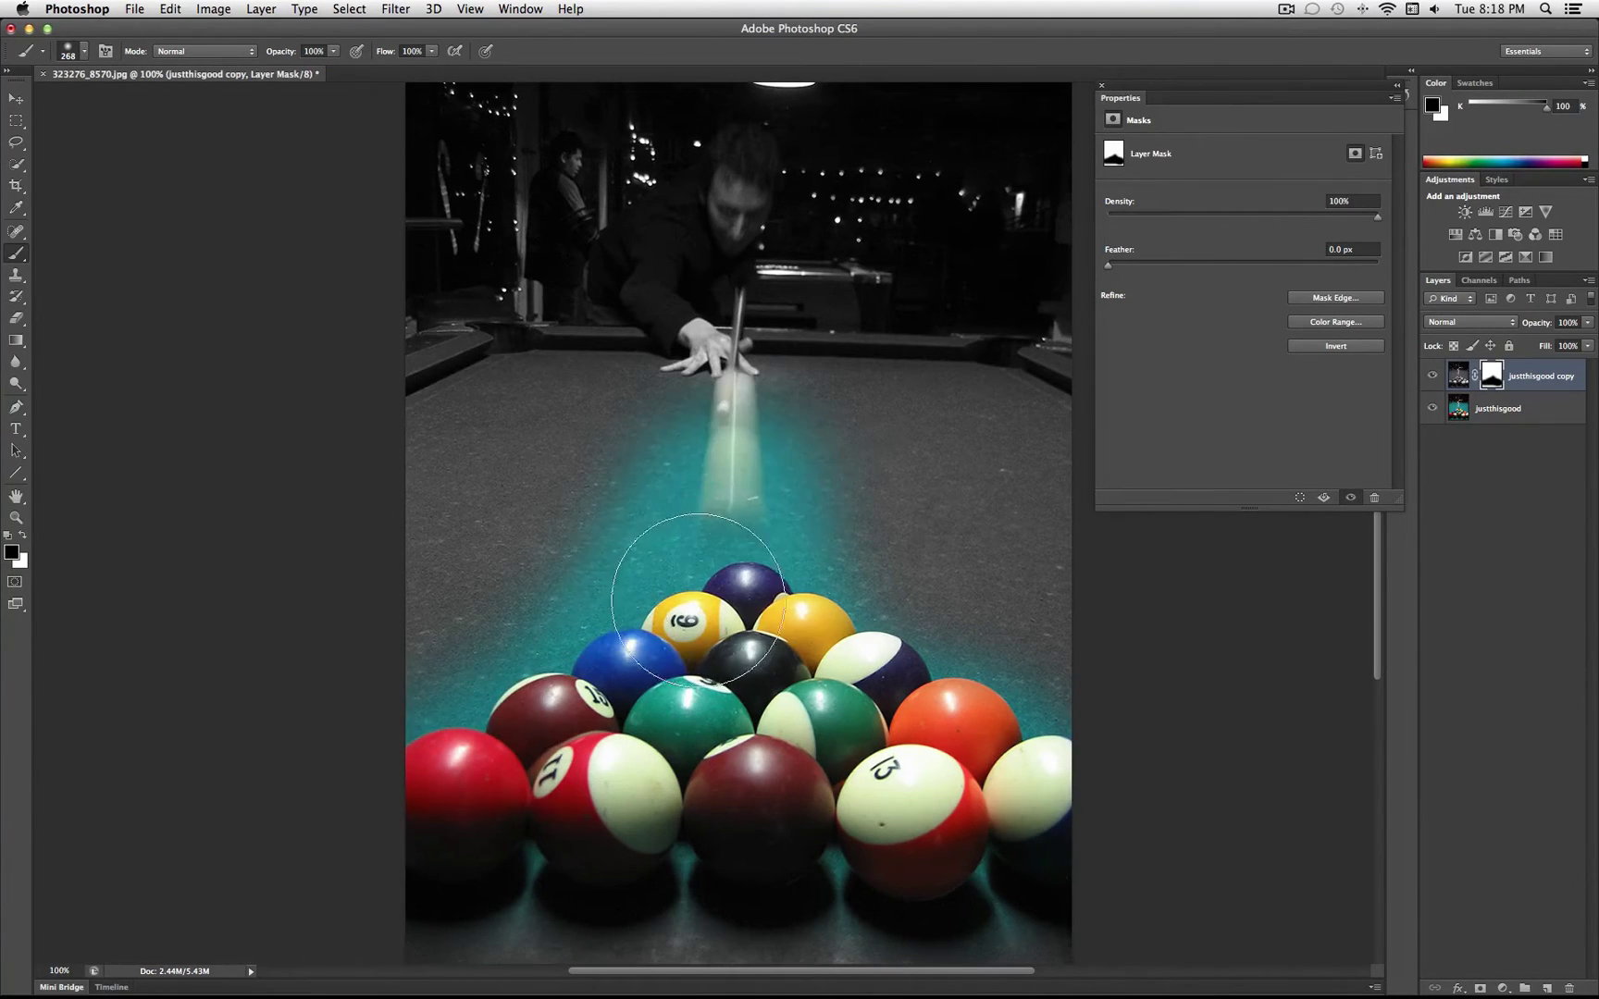
# - Paint white on the mask with a 174 px brush to turn the table felt around the balls grayscale
pyautogui.click(24, 534)
pyautogui.click(83, 52)
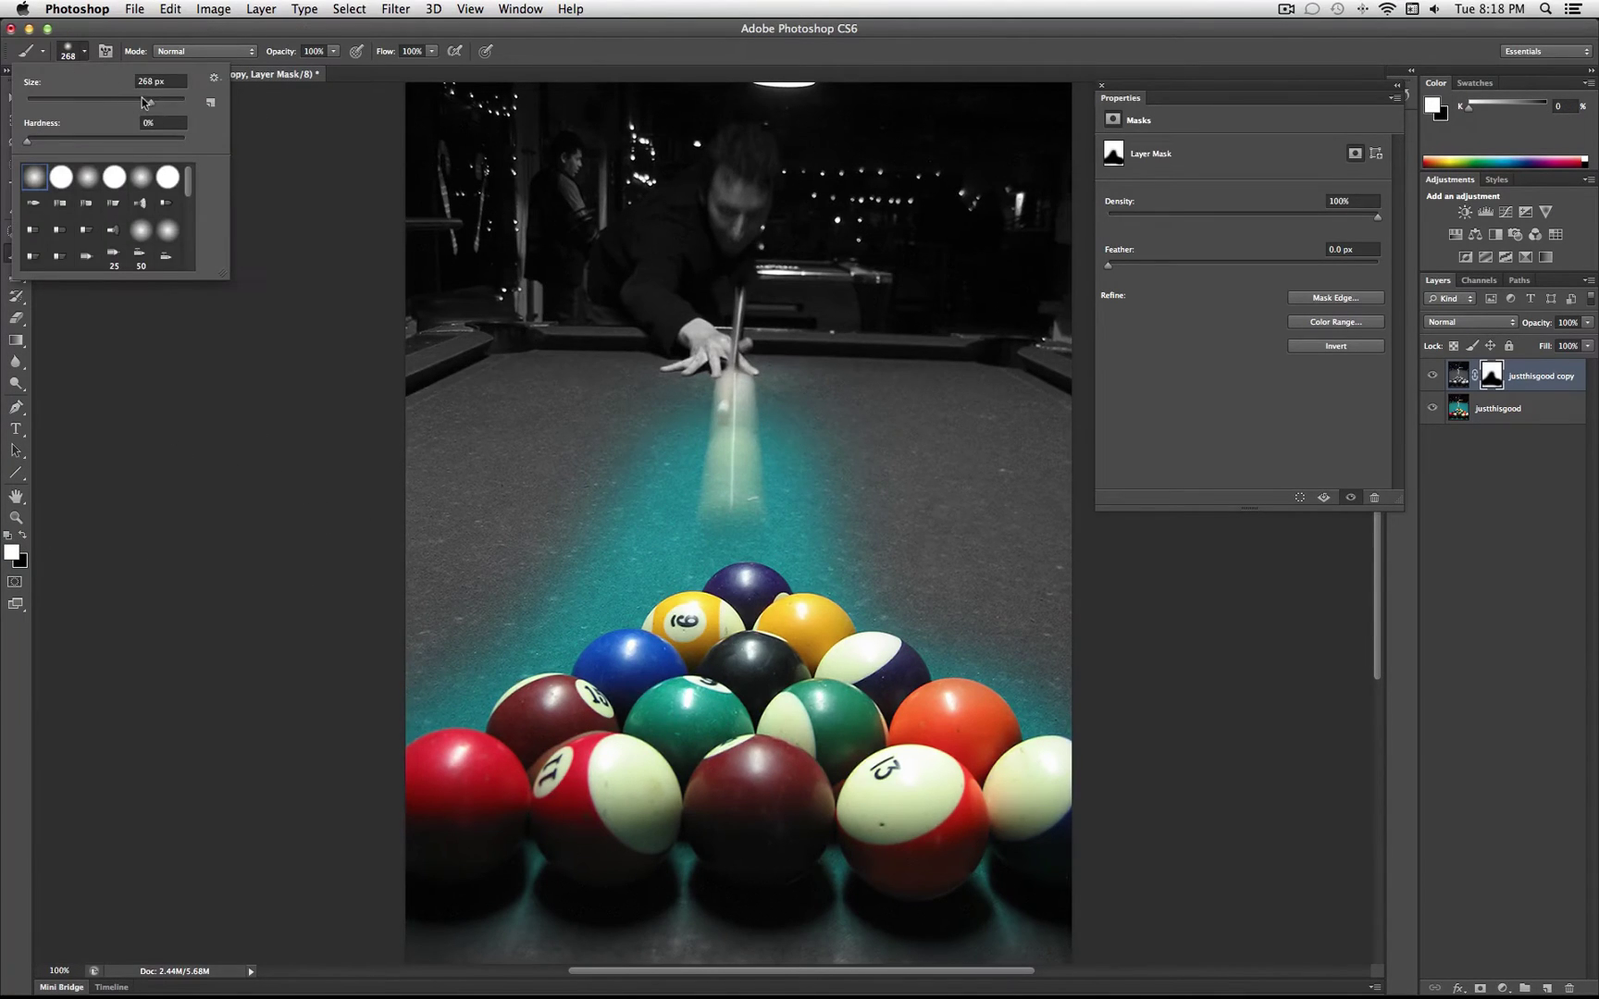
pyautogui.moveTo(144, 101); pyautogui.dragTo(132, 102)
pyautogui.moveTo(678, 428)
pyautogui.mouseDown()
pyautogui.moveTo(625, 434)
pyautogui.moveTo(697, 385)
pyautogui.moveTo(640, 435)
pyautogui.moveTo(770, 468)
pyautogui.moveTo(769, 502)
pyautogui.moveTo(1097, 733)
pyautogui.moveTo(760, 487)
pyautogui.moveTo(640, 484)
pyautogui.moveTo(703, 507)
pyautogui.moveTo(688, 535)
pyautogui.moveTo(538, 575)
pyautogui.moveTo(544, 599)
pyautogui.moveTo(567, 603)
pyautogui.moveTo(505, 655)
pyautogui.moveTo(411, 678)
pyautogui.mouseUp()
pyautogui.moveTo(542, 921)
pyautogui.mouseDown()
pyautogui.moveTo(946, 932)
pyautogui.moveTo(1026, 904)
pyautogui.moveTo(1074, 911)
pyautogui.mouseUp()
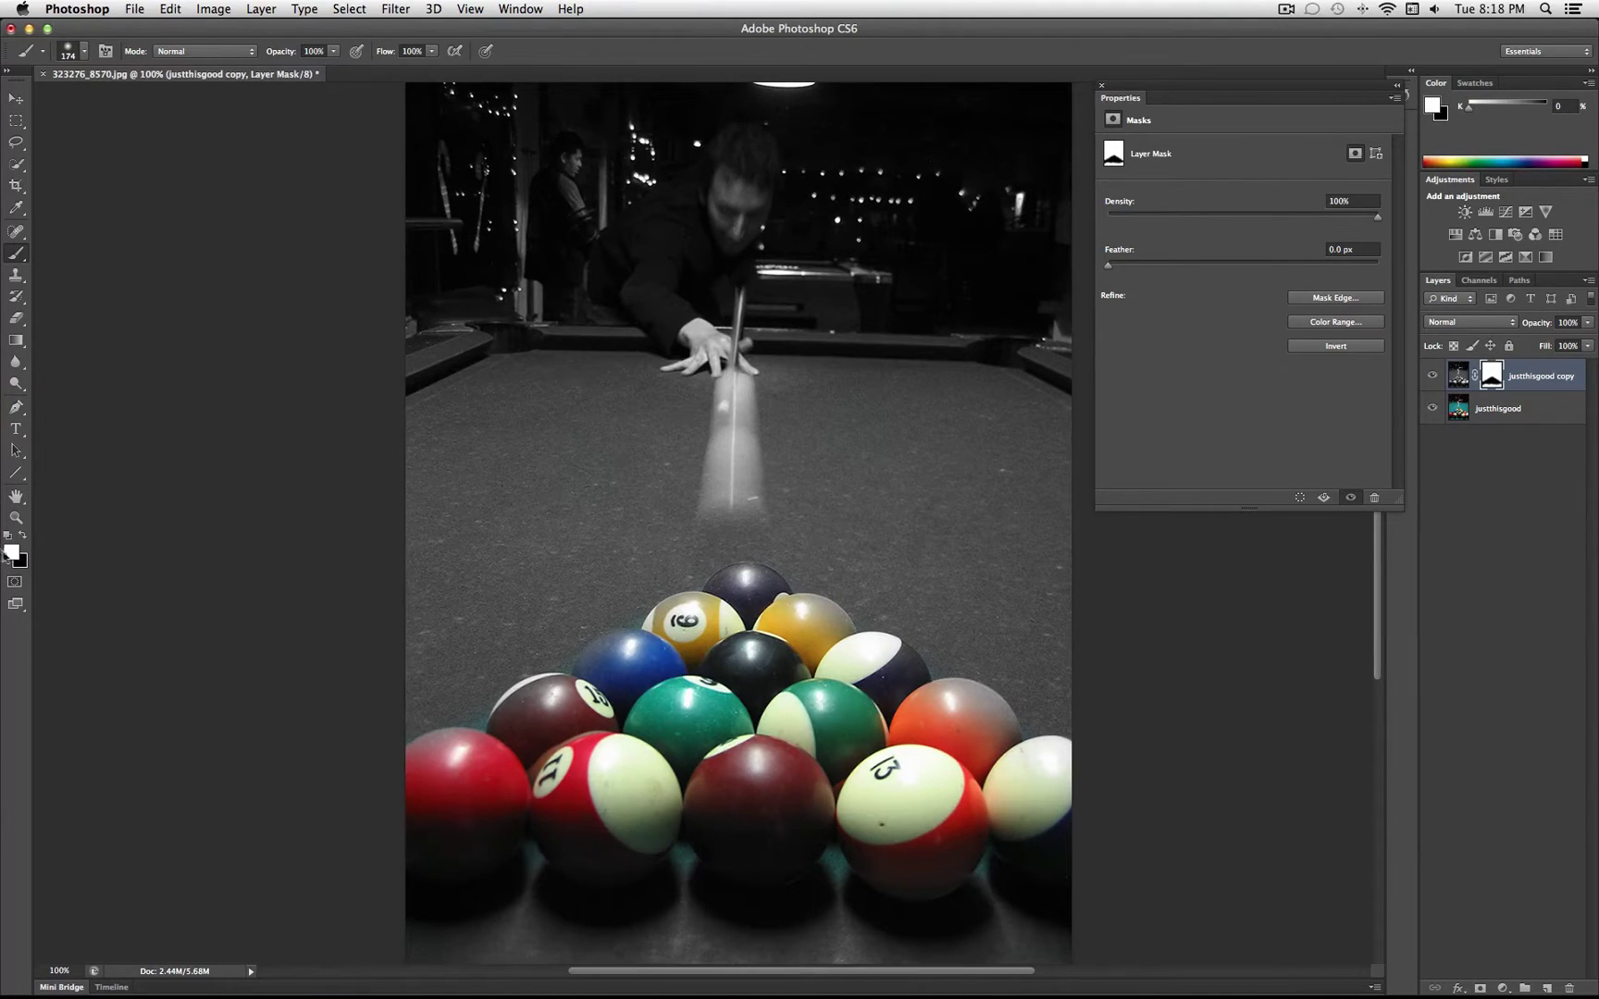
# - Set the foreground color to gray #7d7d7d and paint the mask over the far table, player and background to partly reveal color
pyautogui.click(11, 553)
pyautogui.click(877, 612)
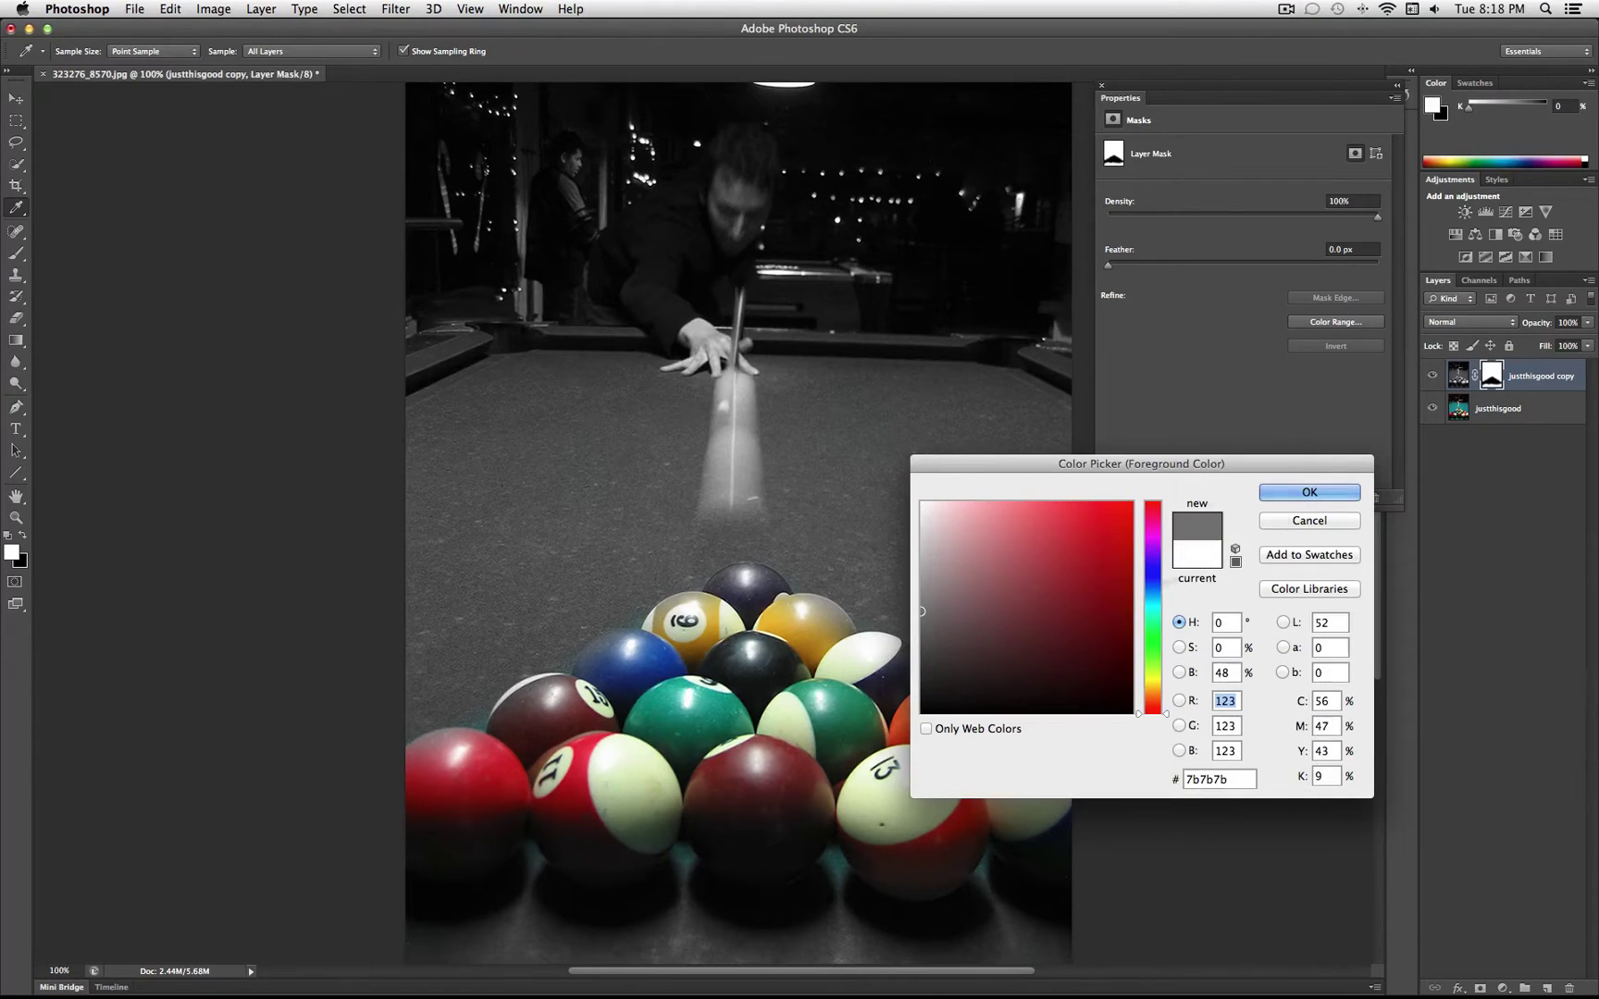
pyautogui.click(907, 655)
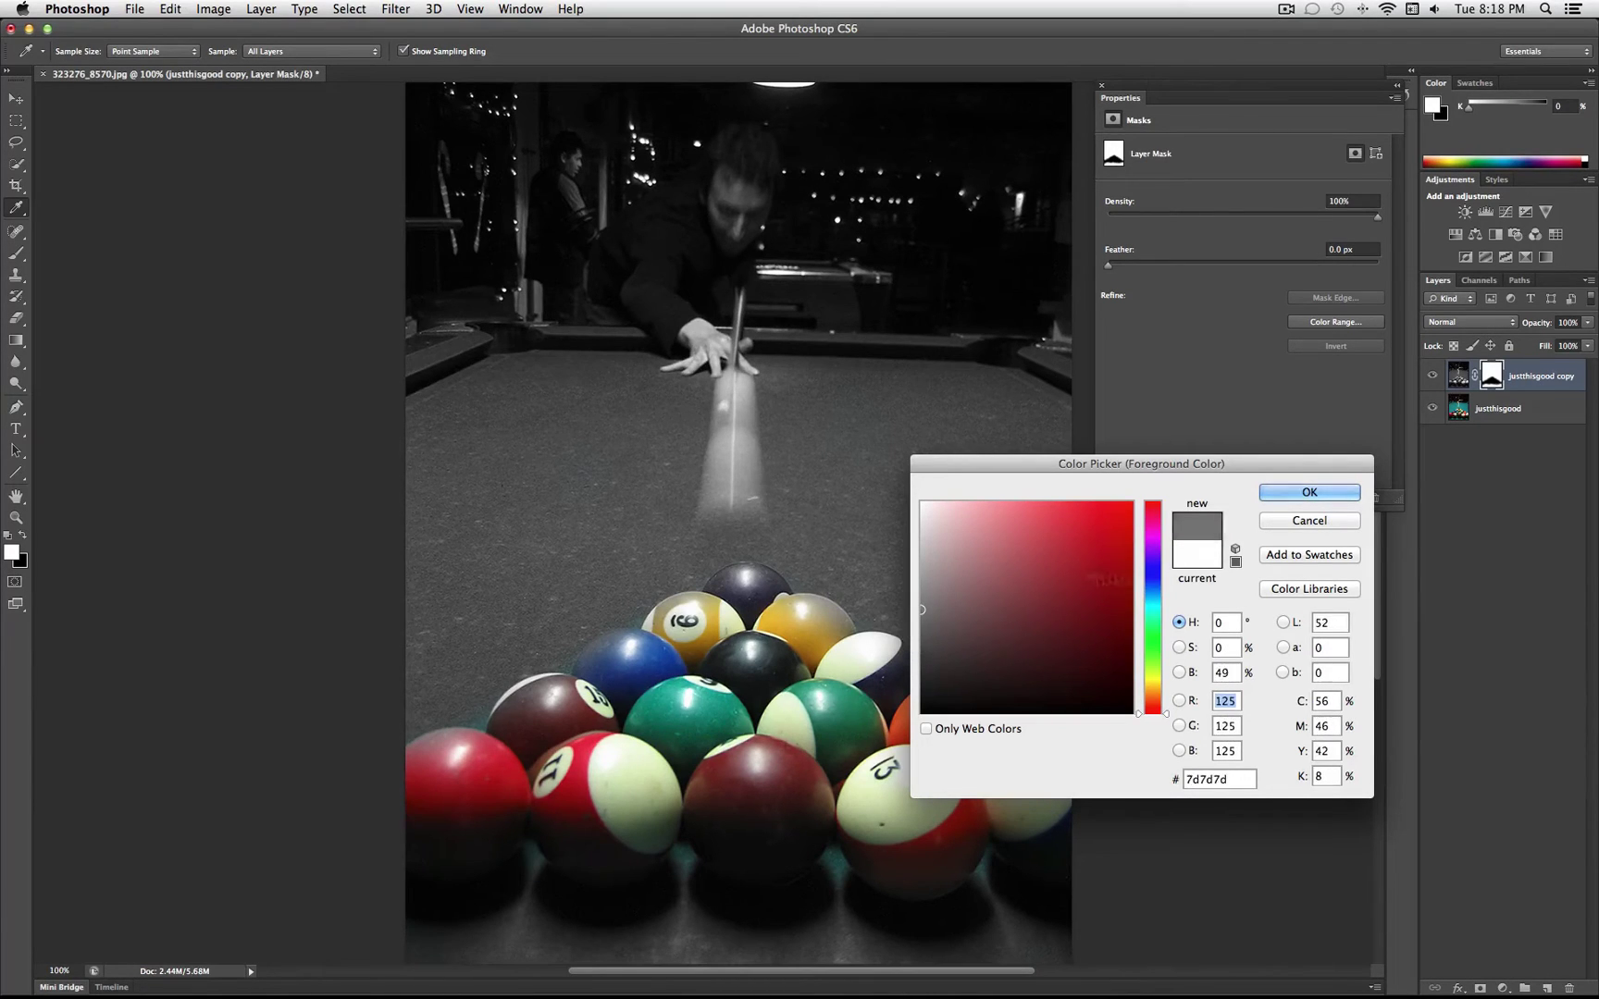
pyautogui.click(1282, 495)
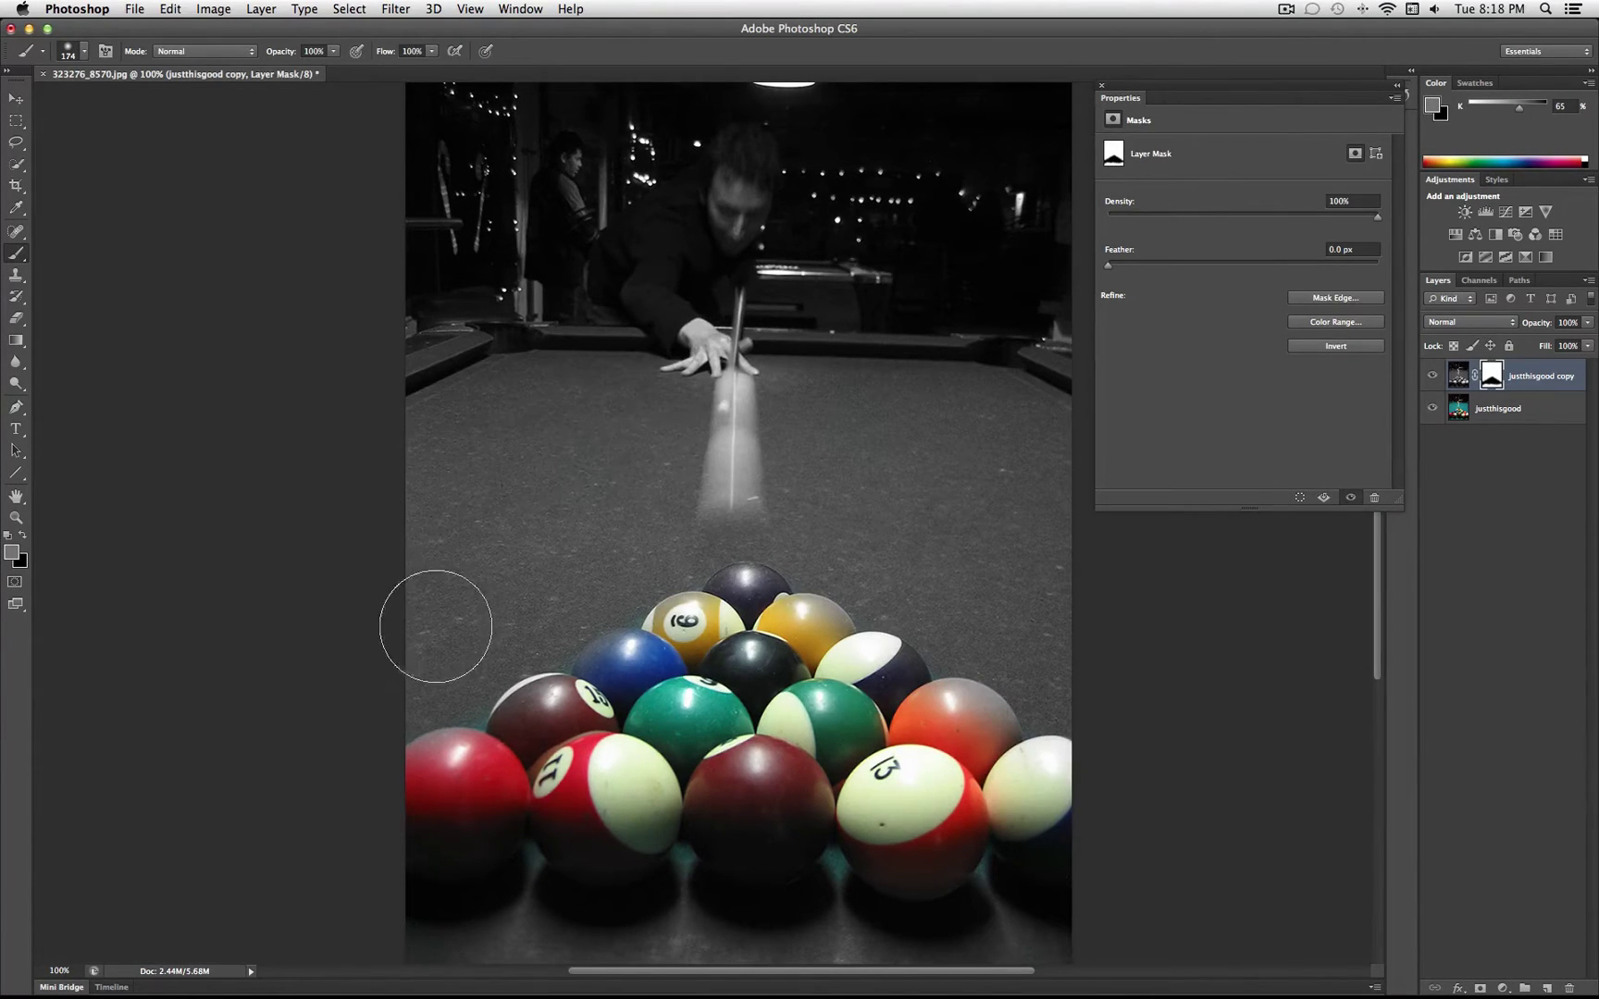
pyautogui.moveTo(444, 398)
pyautogui.mouseDown()
pyautogui.moveTo(438, 378)
pyautogui.moveTo(1089, 357)
pyautogui.moveTo(535, 350)
pyautogui.mouseUp()
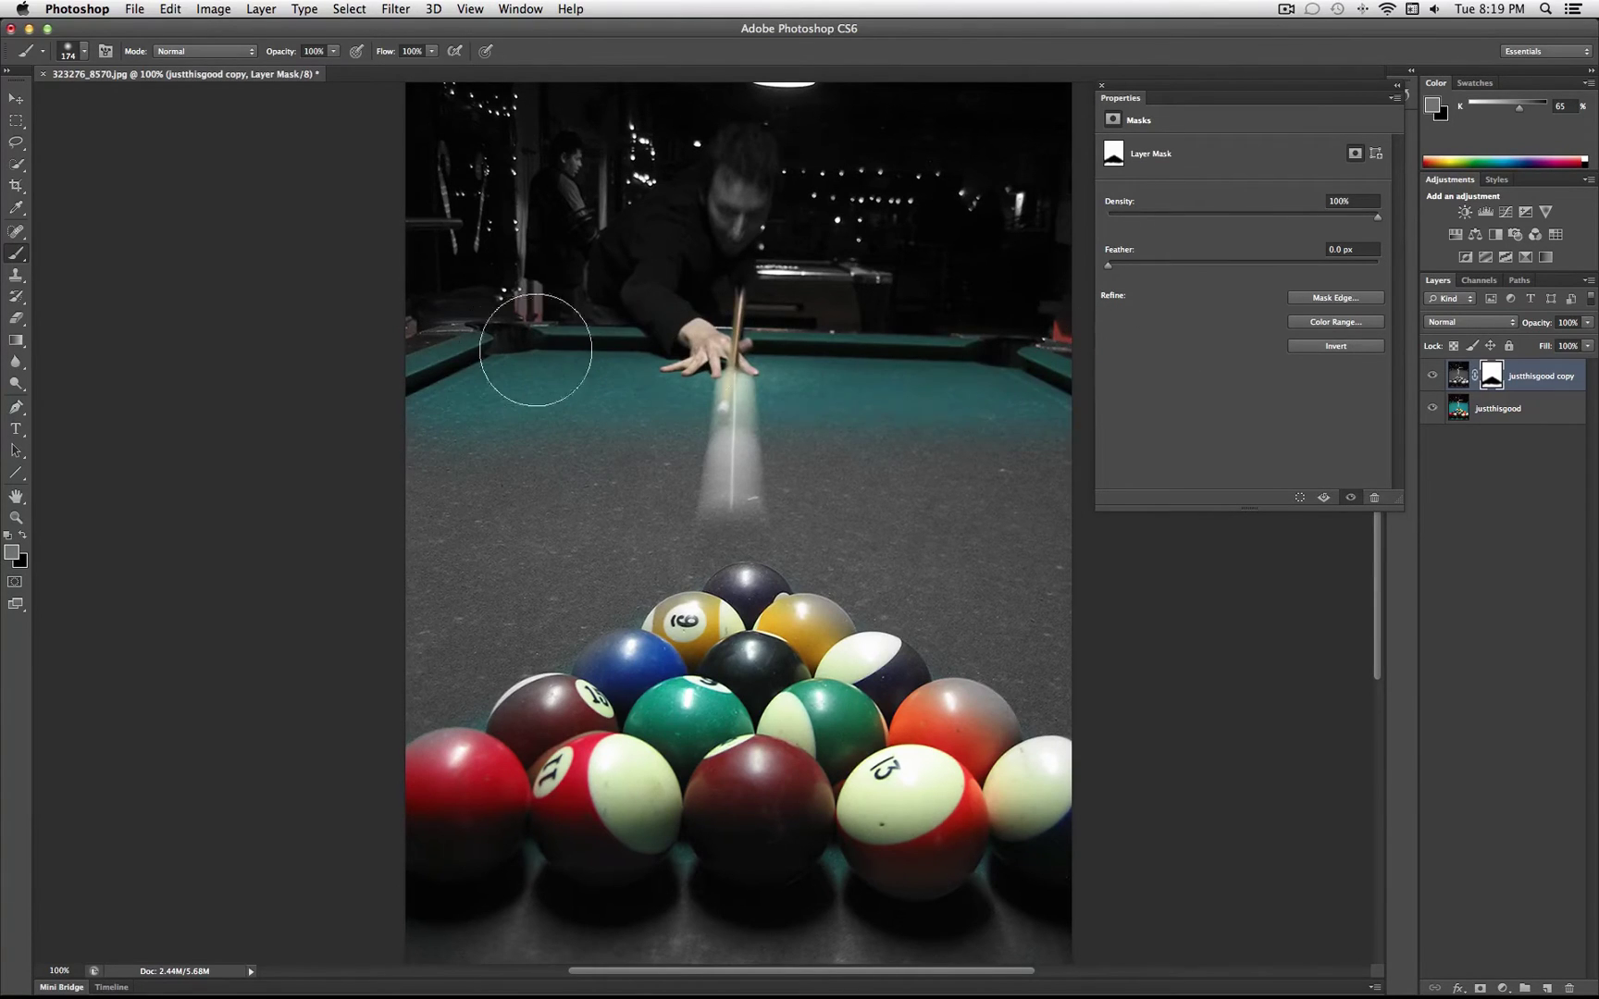
pyautogui.moveTo(1057, 392); pyautogui.dragTo(556, 449)
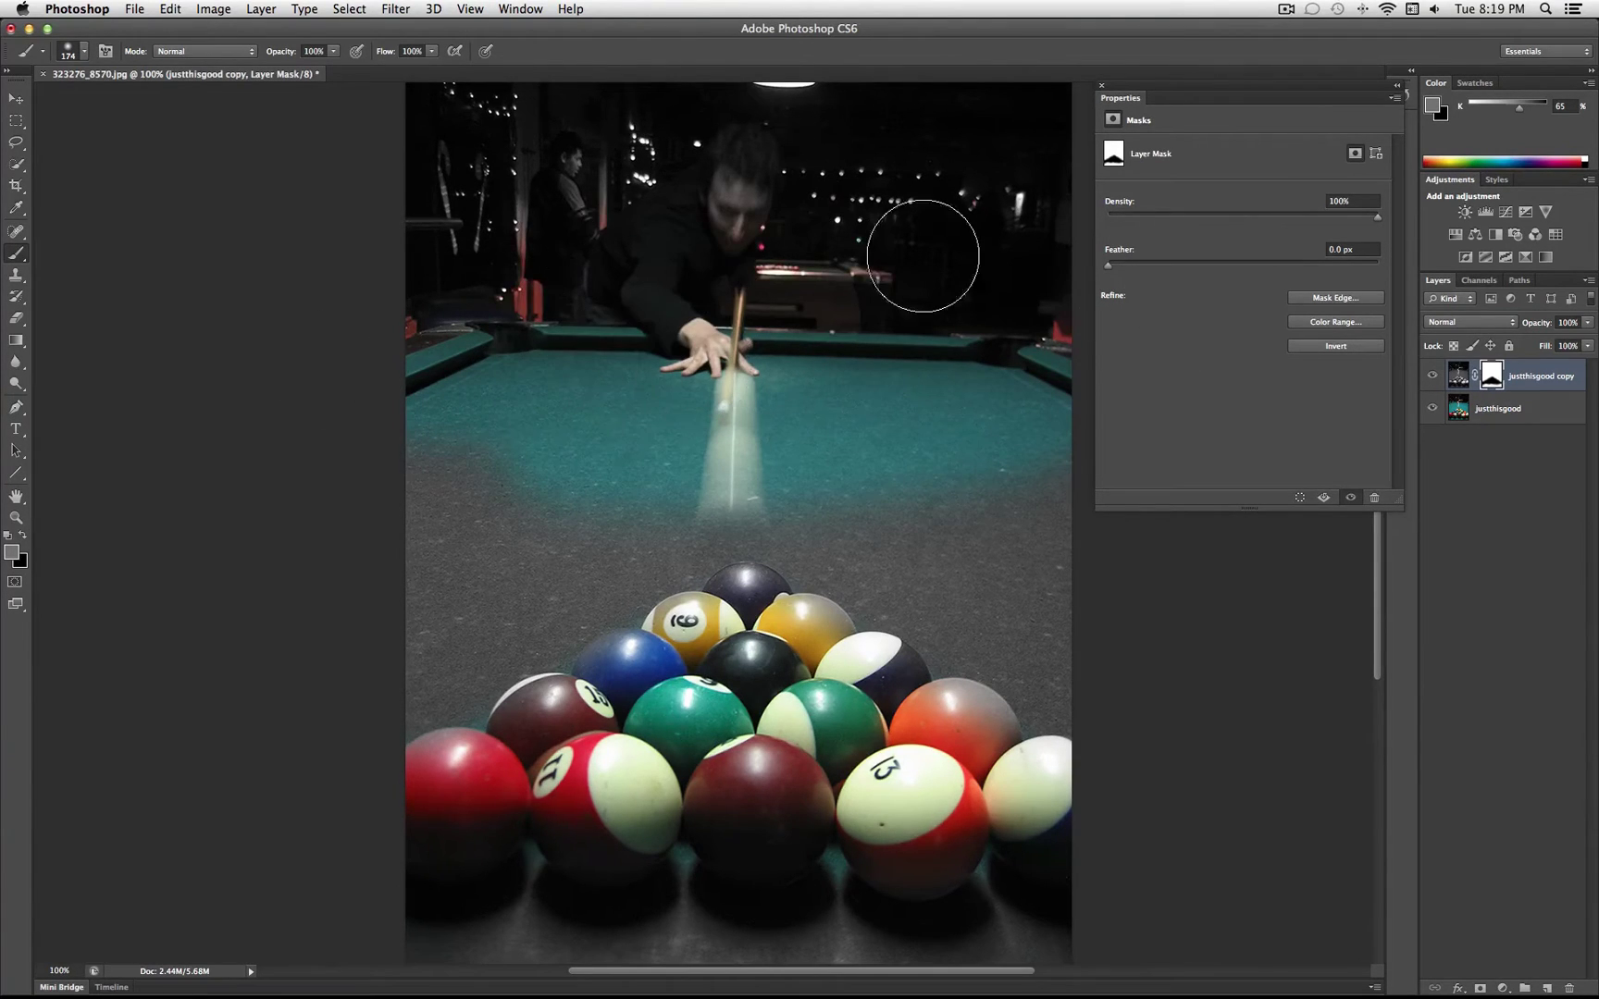
pyautogui.moveTo(923, 257)
pyautogui.mouseDown()
pyautogui.moveTo(426, 219)
pyautogui.moveTo(891, 161)
pyautogui.moveTo(516, 147)
pyautogui.moveTo(1027, 127)
pyautogui.moveTo(823, 359)
pyautogui.mouseUp()
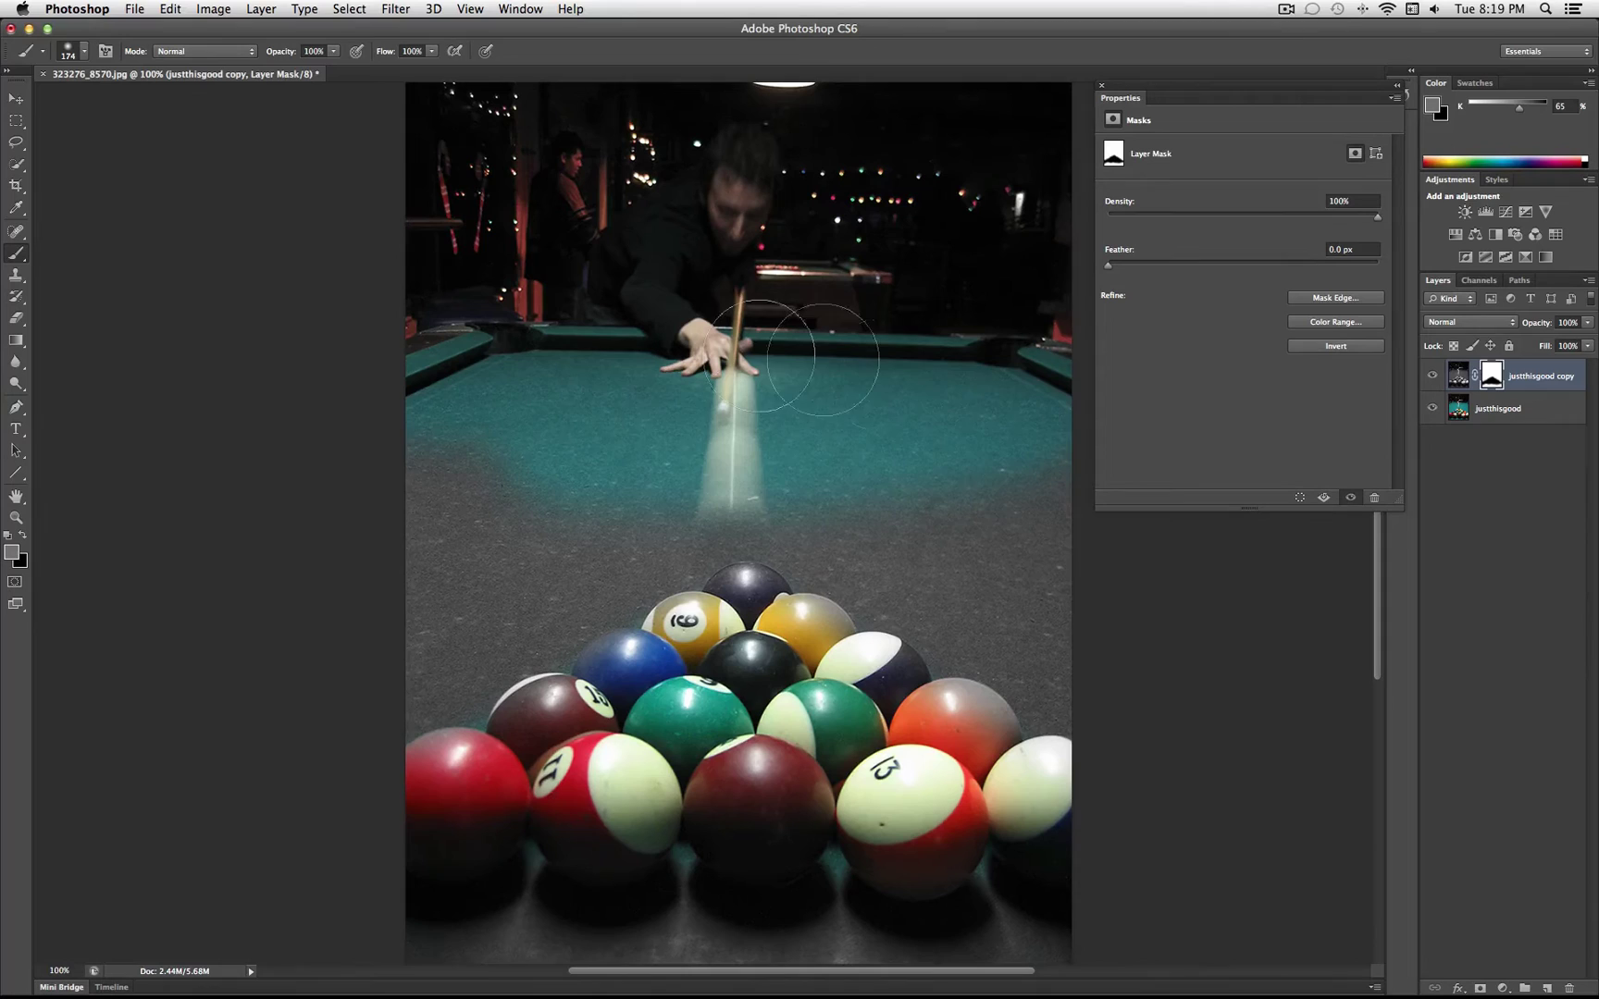
pyautogui.moveTo(679, 464); pyautogui.dragTo(1149, 471)
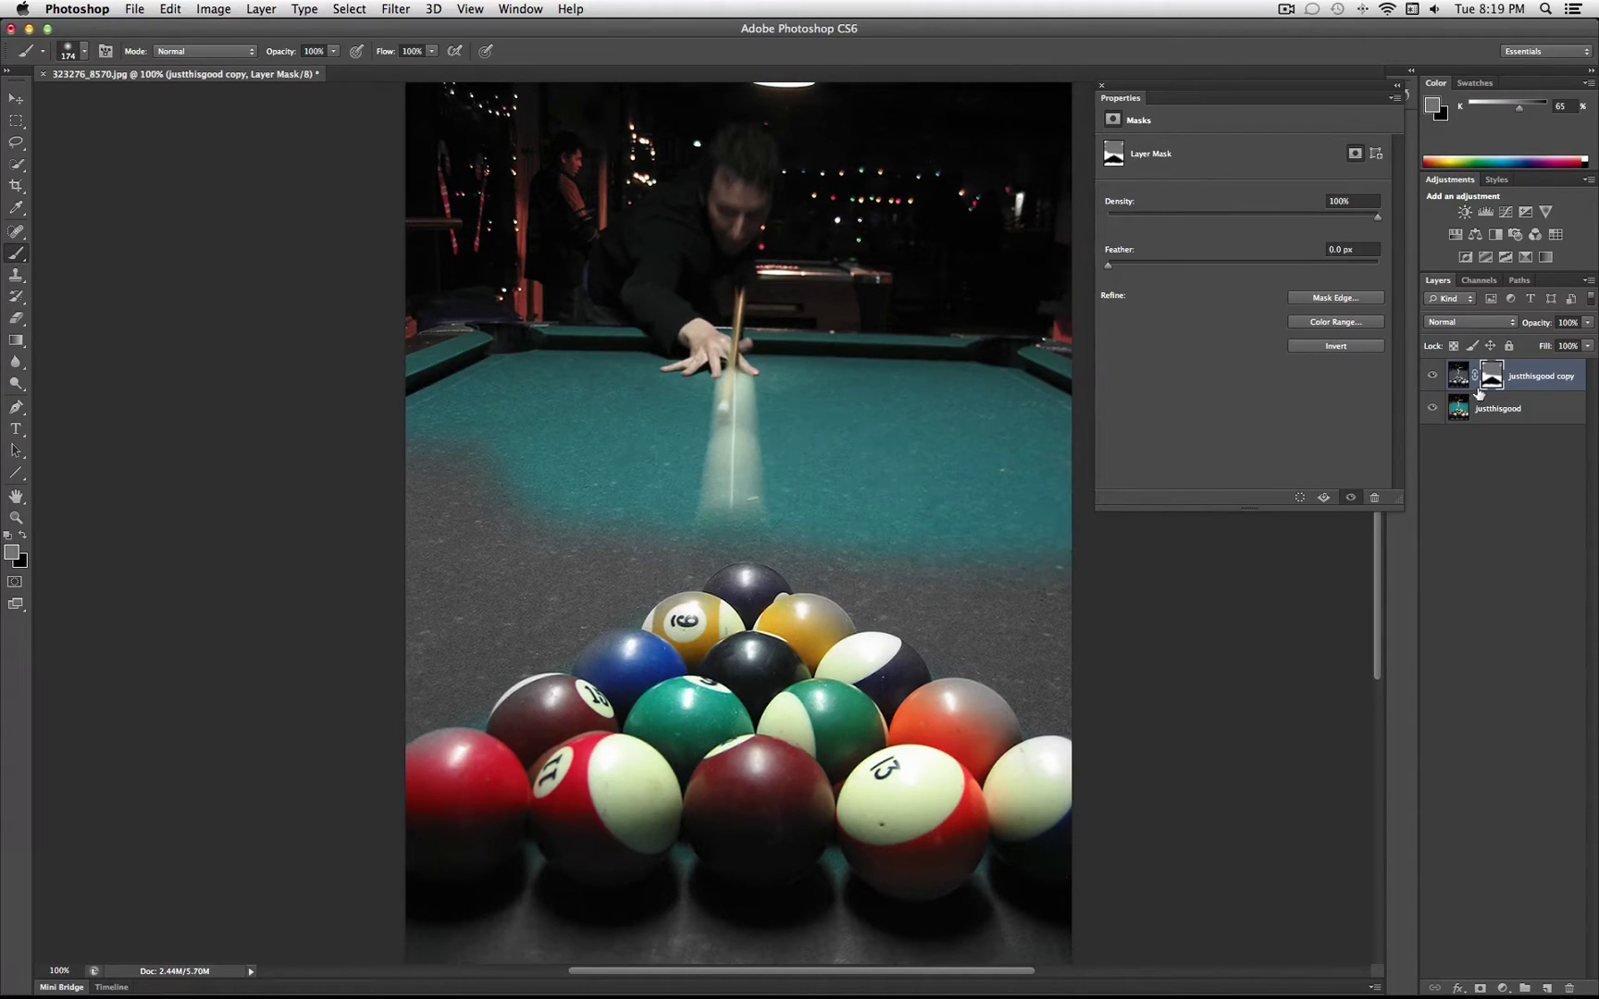
# - Fill the layer mask with a vertical linear gradient running from black near the front balls to white near the player
pyautogui.moveTo(16, 340); pyautogui.dragTo(84, 335)
pyautogui.moveTo(727, 128); pyautogui.dragTo(727, 874)
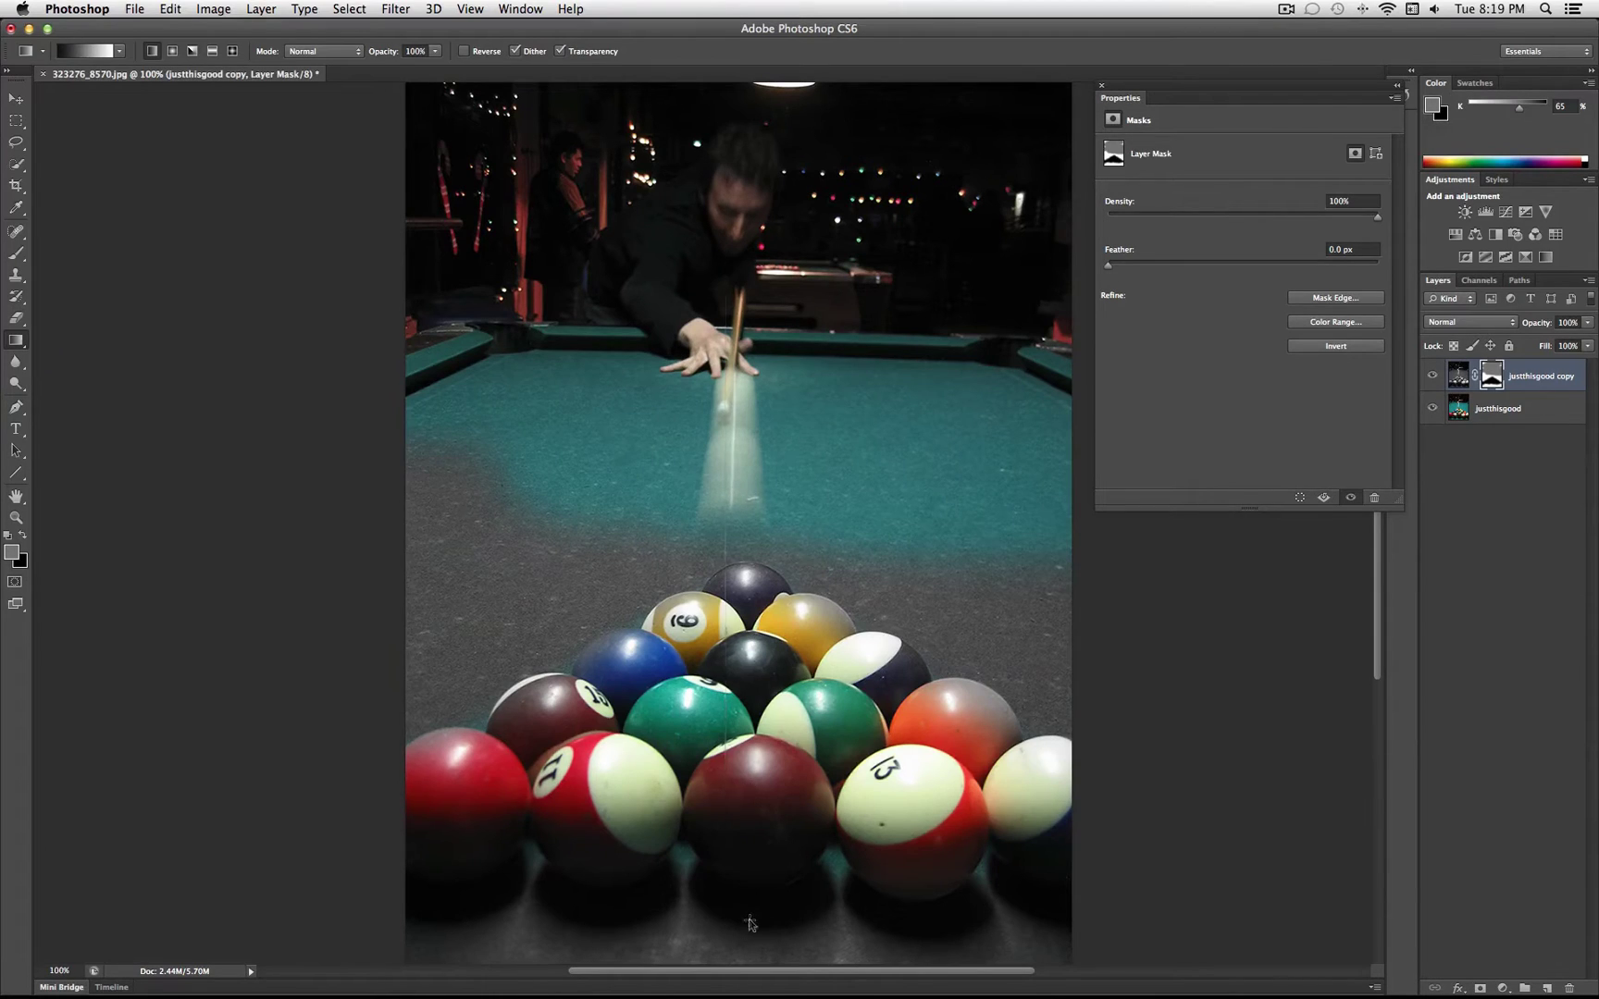
pyautogui.moveTo(731, 453); pyautogui.dragTo(737, 566)
pyautogui.moveTo(740, 807); pyautogui.dragTo(784, 146)
pyautogui.moveTo(758, 850); pyautogui.dragTo(789, 372)
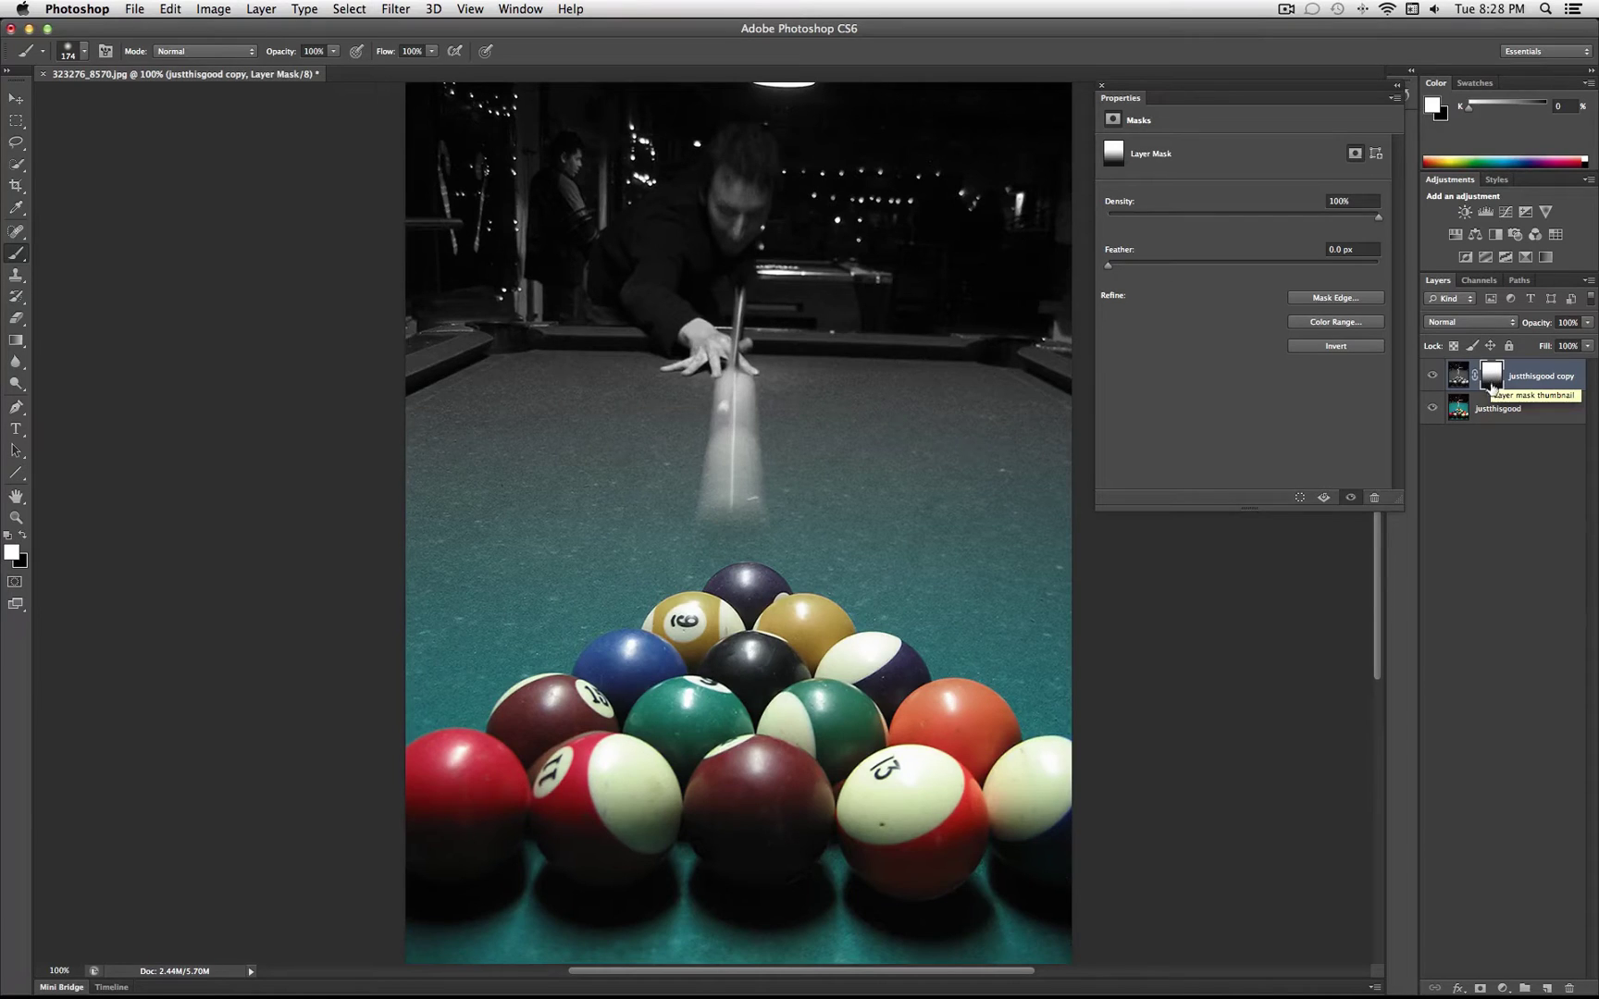
# - Hide the copy layer, apply the merged RGB image to its mask with Normal blending at 100% opacity, and show the layer again
pyautogui.click(1433, 377)
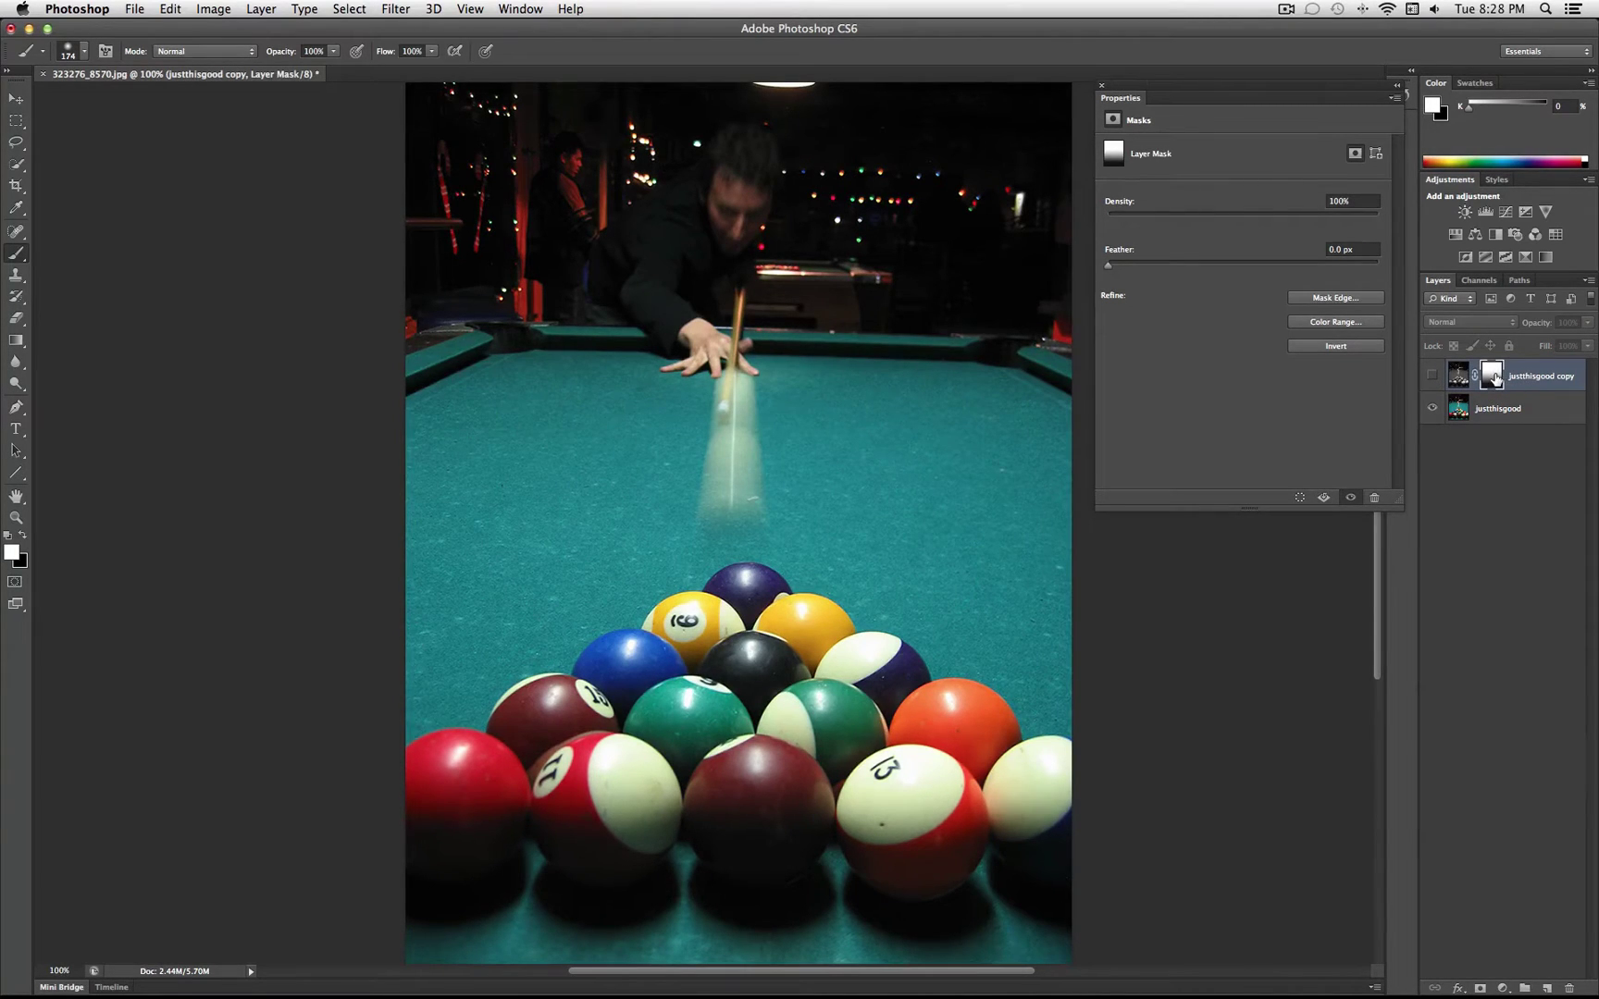
pyautogui.click(214, 8)
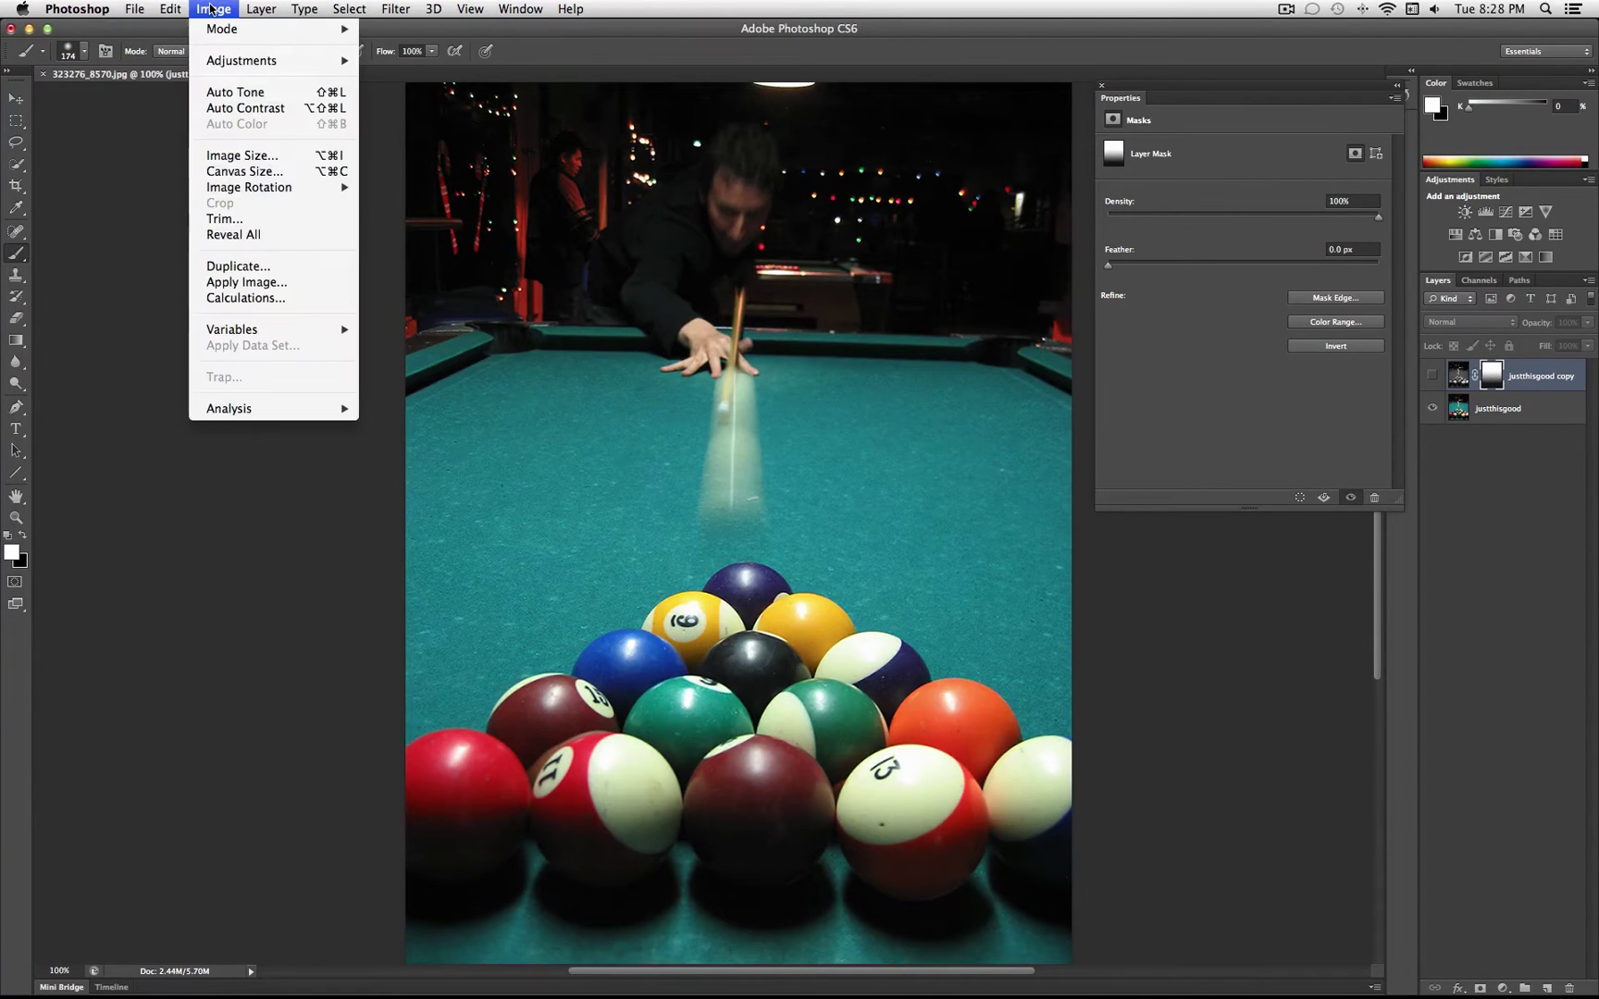
pyautogui.click(305, 288)
pyautogui.moveTo(774, 365); pyautogui.dragTo(194, 268)
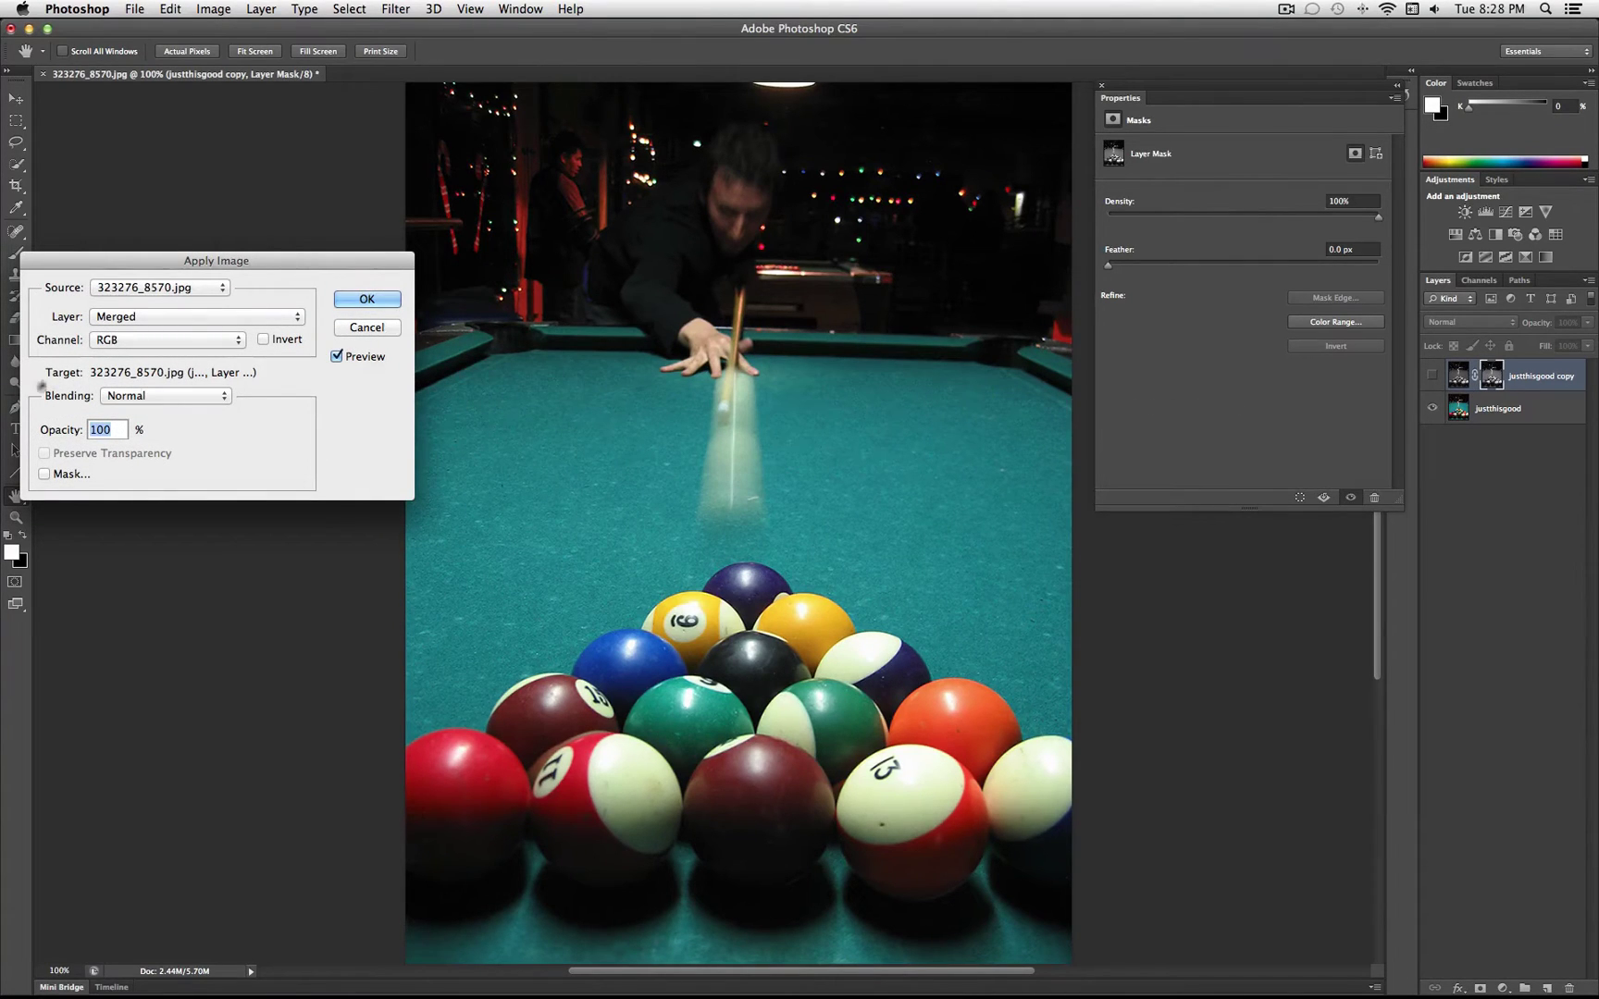
pyautogui.click(171, 399)
pyautogui.click(180, 403)
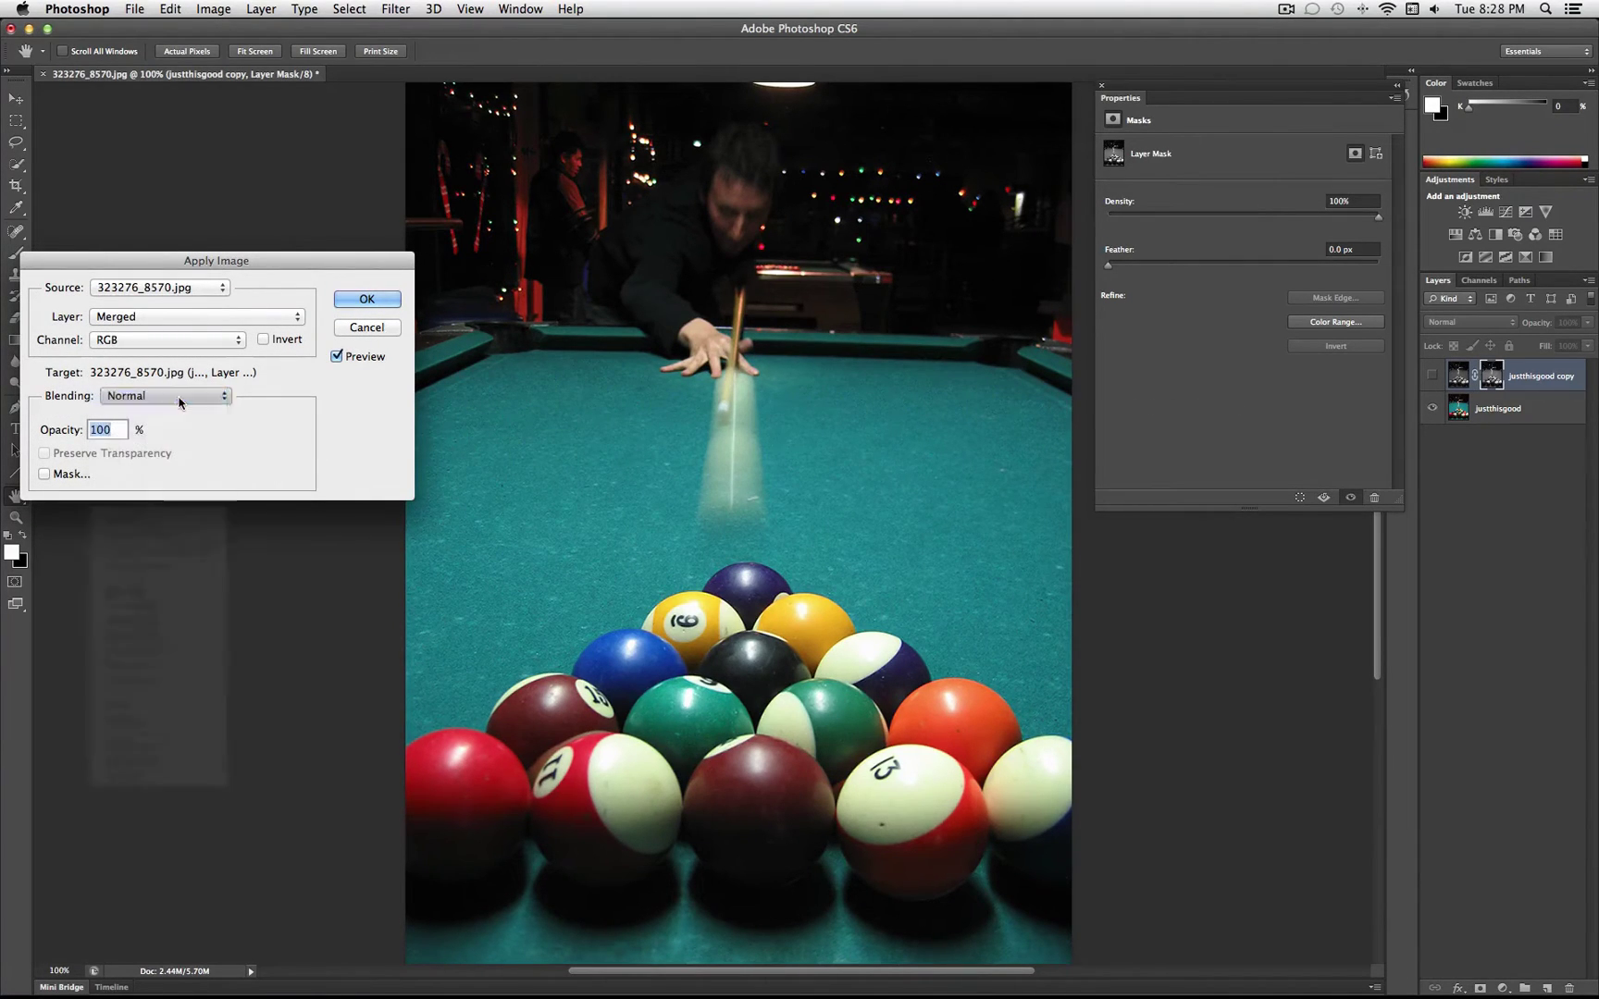
pyautogui.click(377, 299)
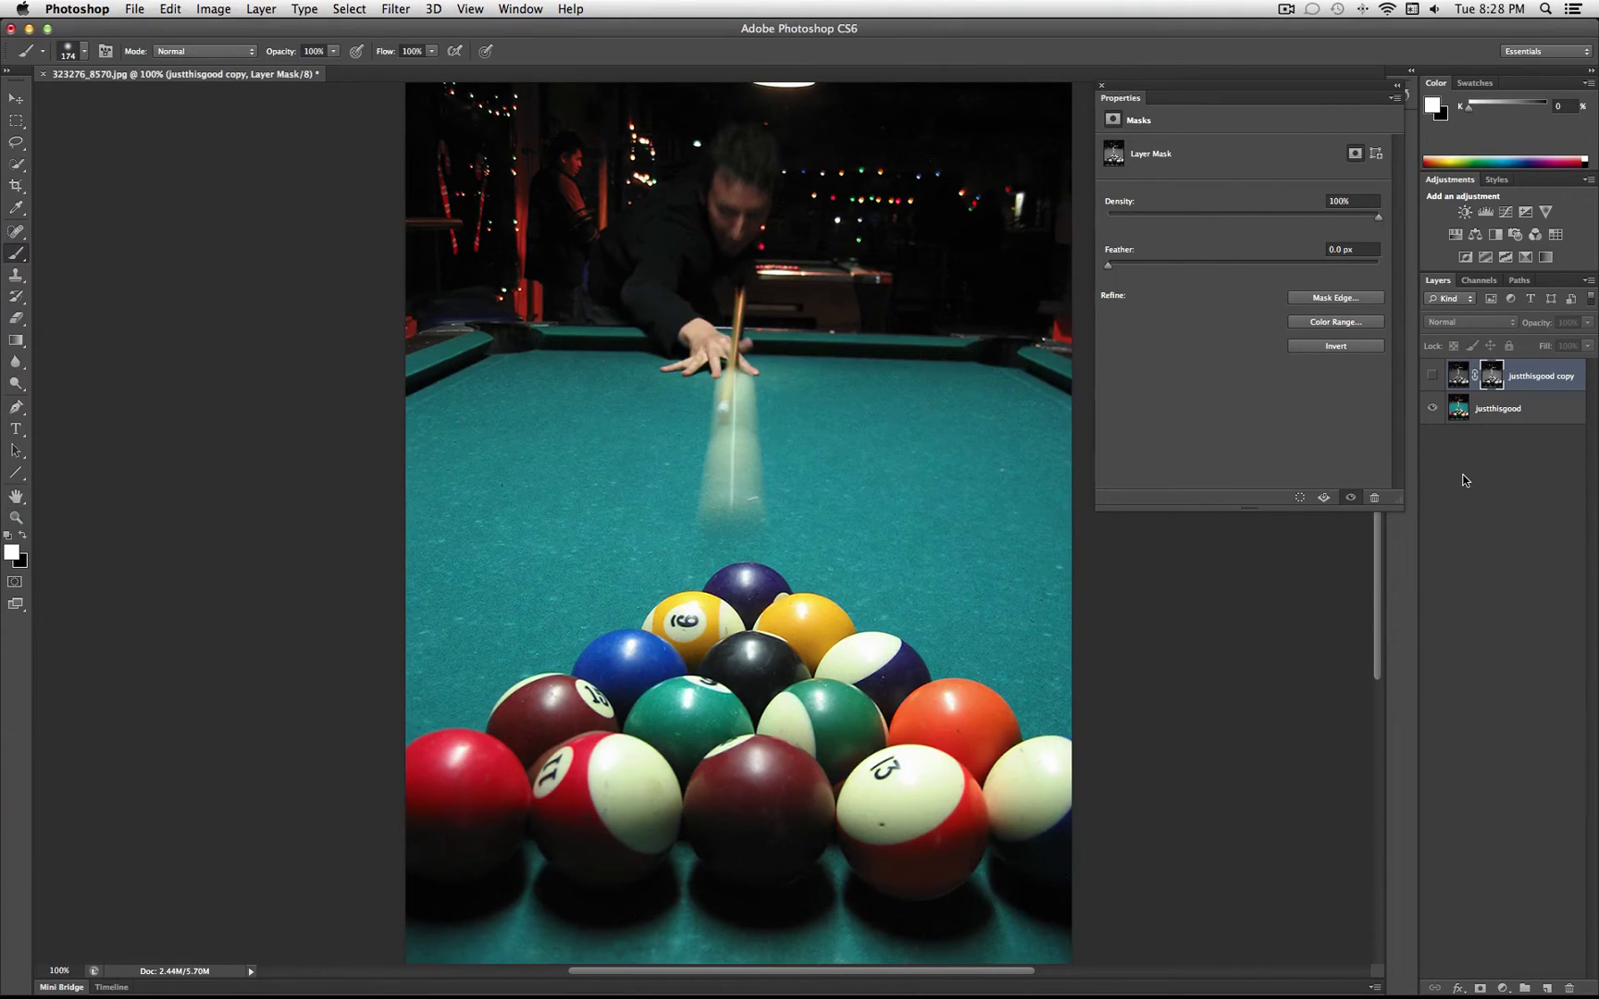
pyautogui.click(1433, 377)
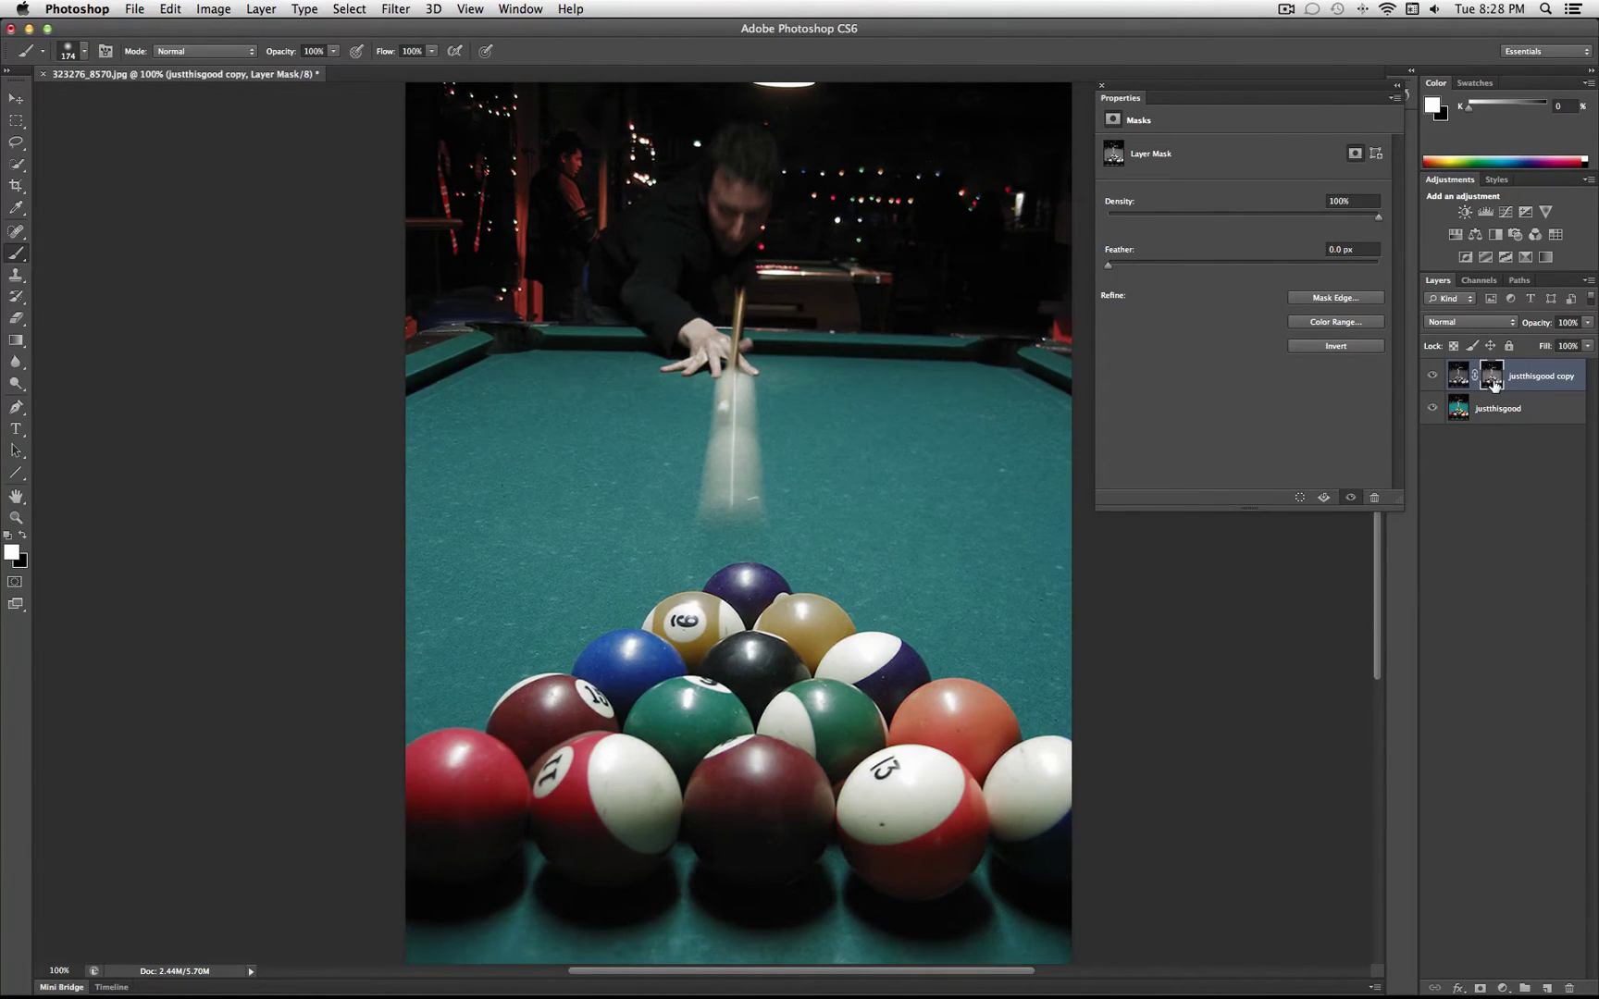
# - Try a lower density on the copy layer's mask, and set it back to 100%
pyautogui.moveTo(1494, 384)
pyautogui.mouseDown()
pyautogui.moveTo(892, 383)
pyautogui.moveTo(1479, 400)
pyautogui.moveTo(1496, 377)
pyautogui.mouseUp()
pyautogui.click(1494, 376)
pyautogui.moveTo(1352, 222); pyautogui.dragTo(1150, 220)
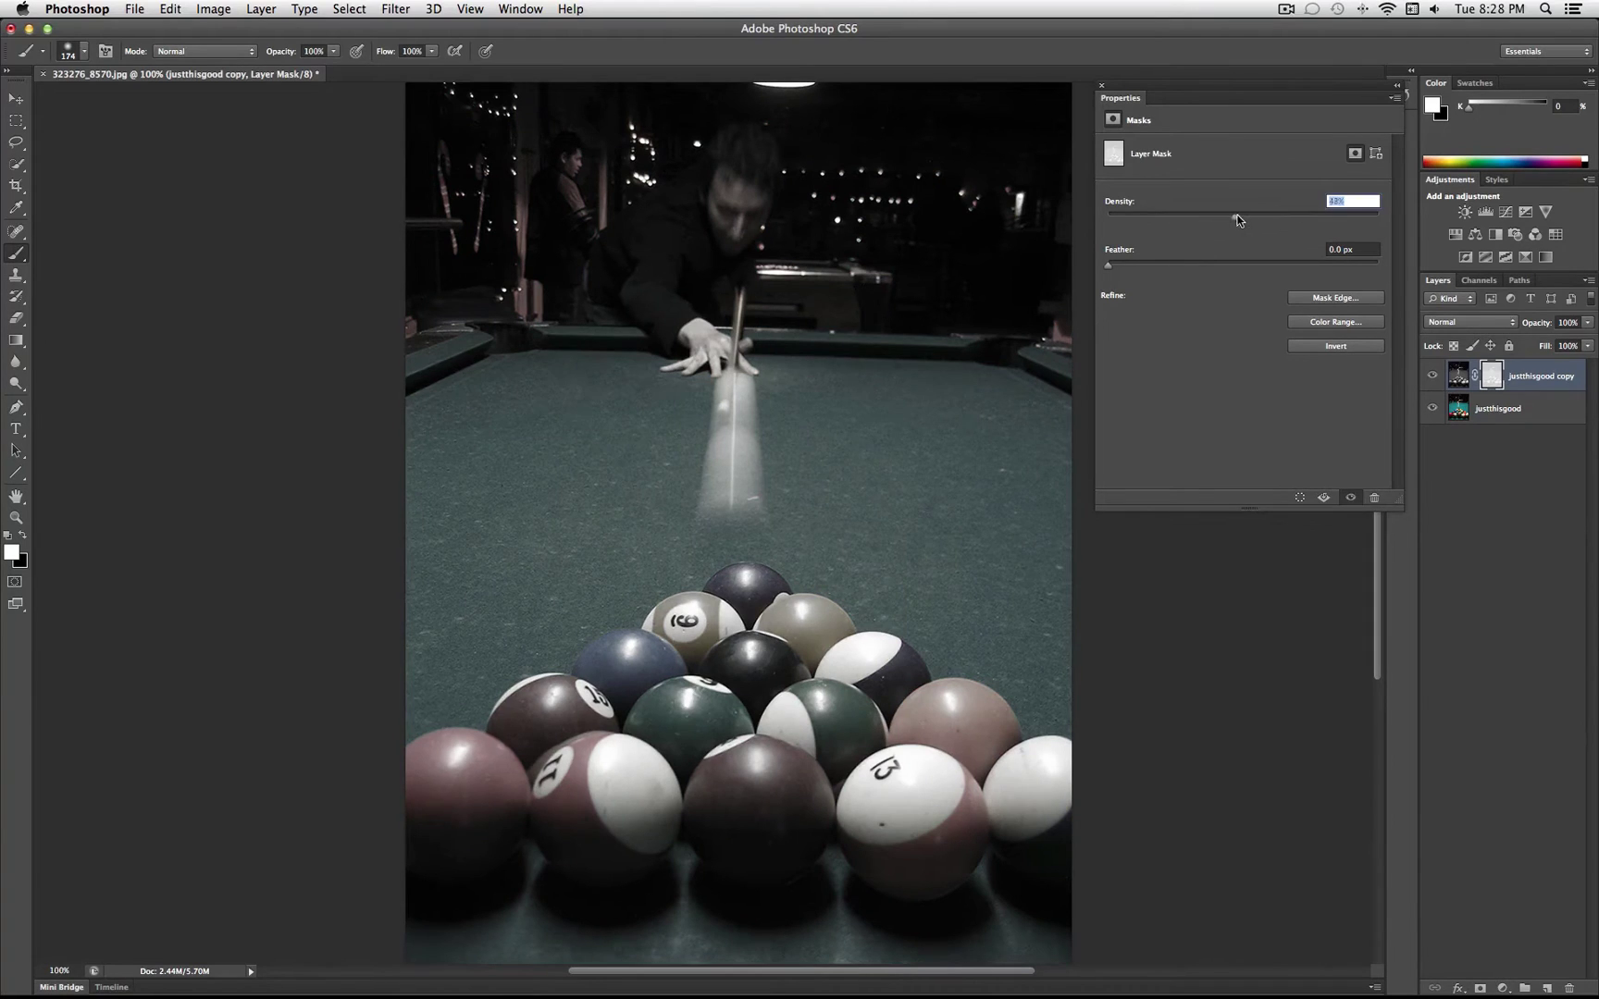
pyautogui.write('100')
pyautogui.press('Return')
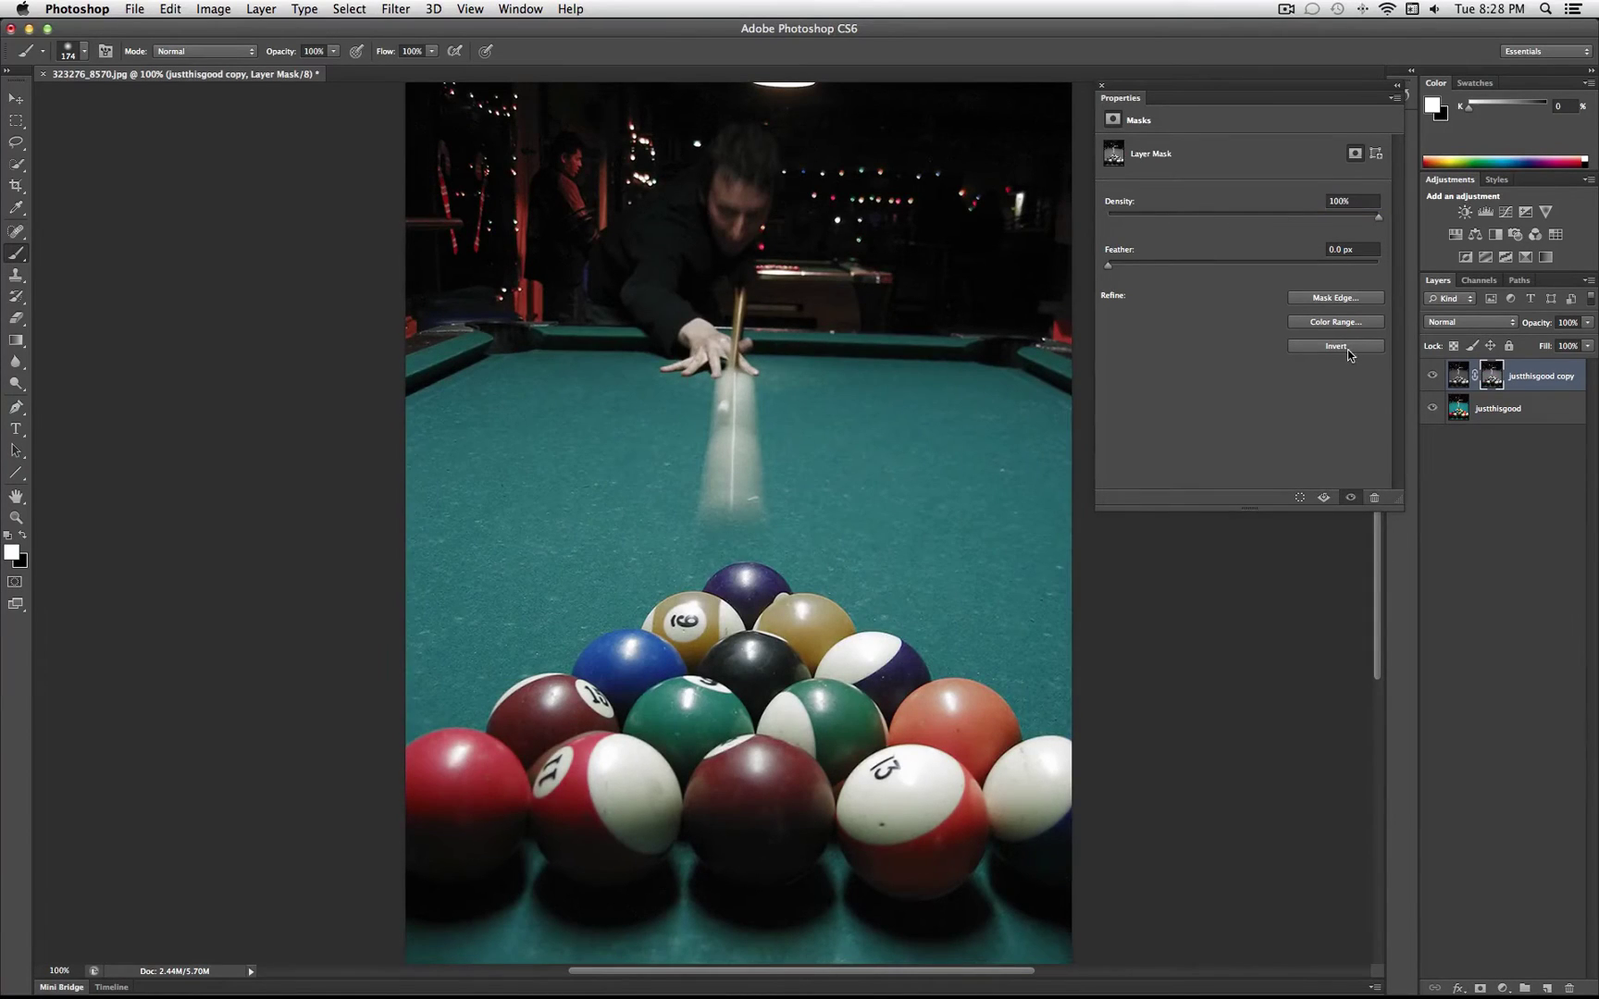
# - Invert the copy layer's mask and lower the mask density to 66%
pyautogui.click(1335, 346)
pyautogui.moveTo(1378, 217); pyautogui.dragTo(1286, 208)
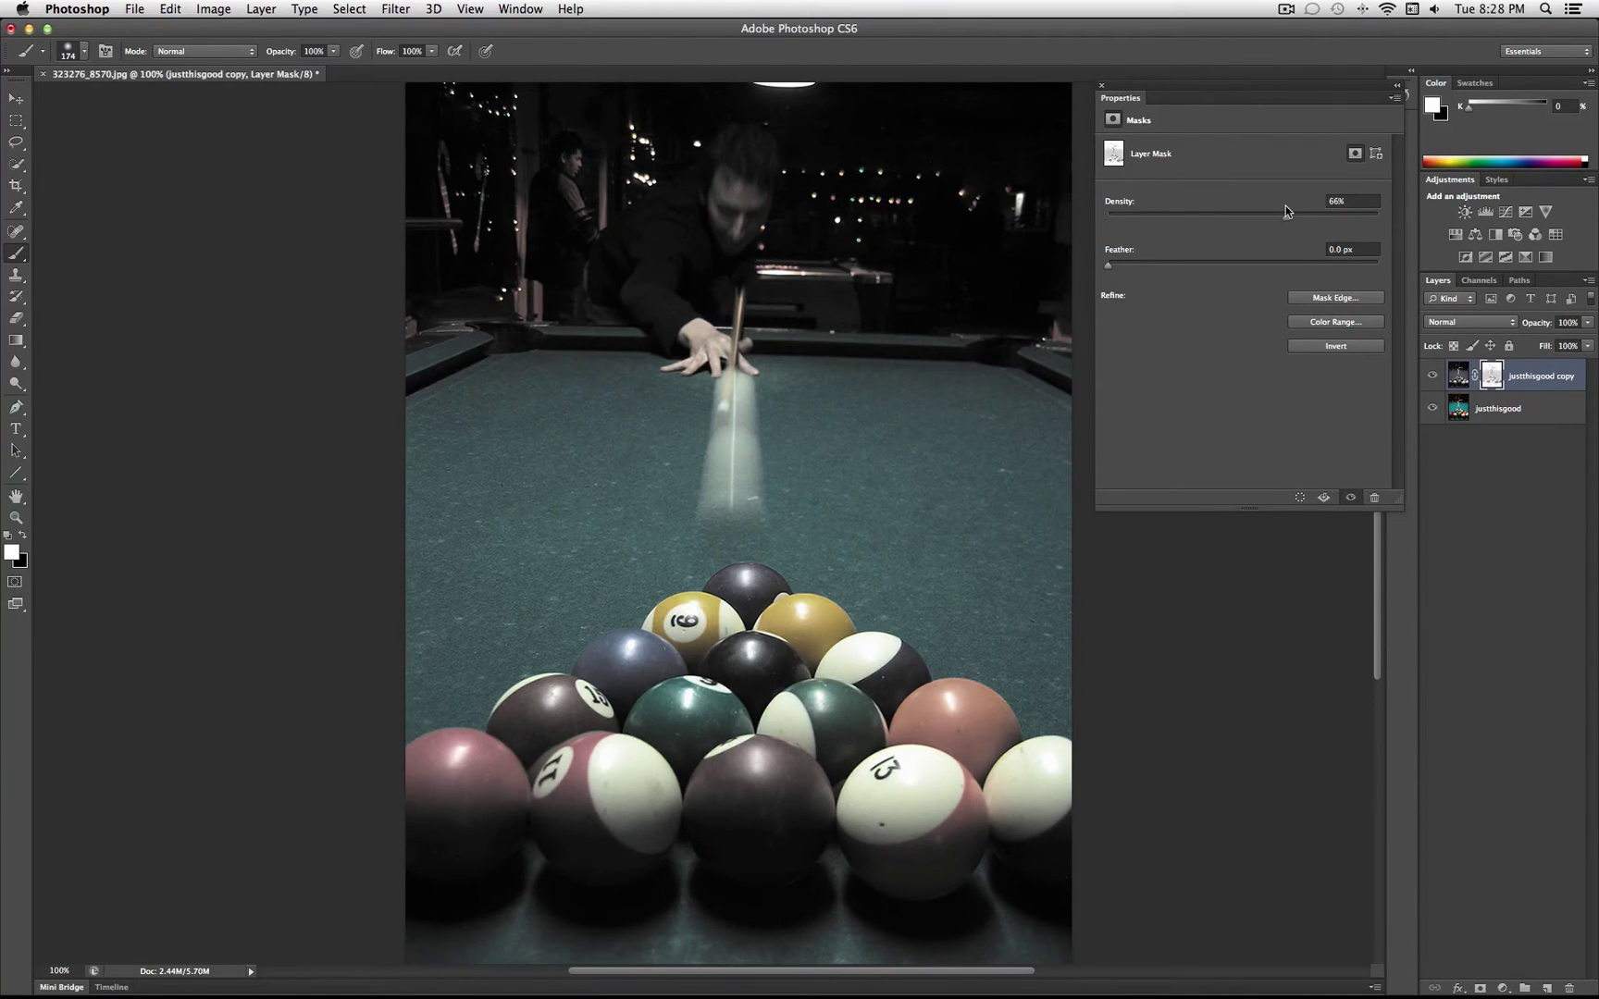
# - Apply a Motion Blur to the copy layer's image rather than its mask, with angle 0° and distance 29 pixels
pyautogui.click(1459, 387)
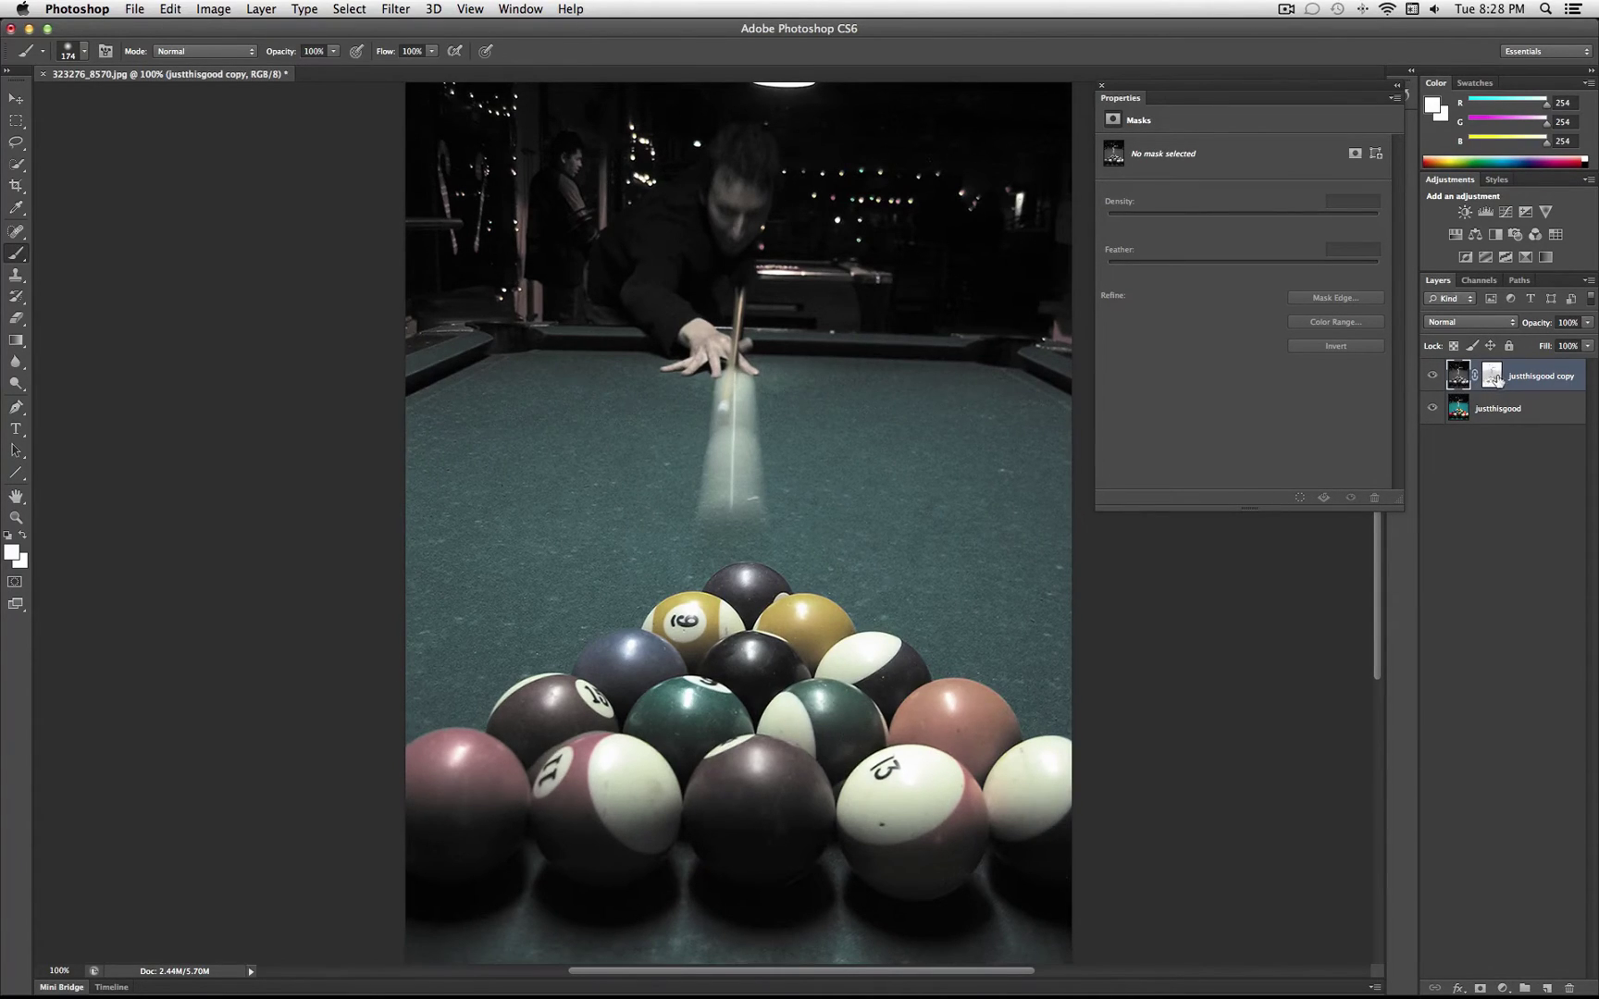
pyautogui.click(1497, 379)
pyautogui.click(1461, 379)
pyautogui.click(231, 9)
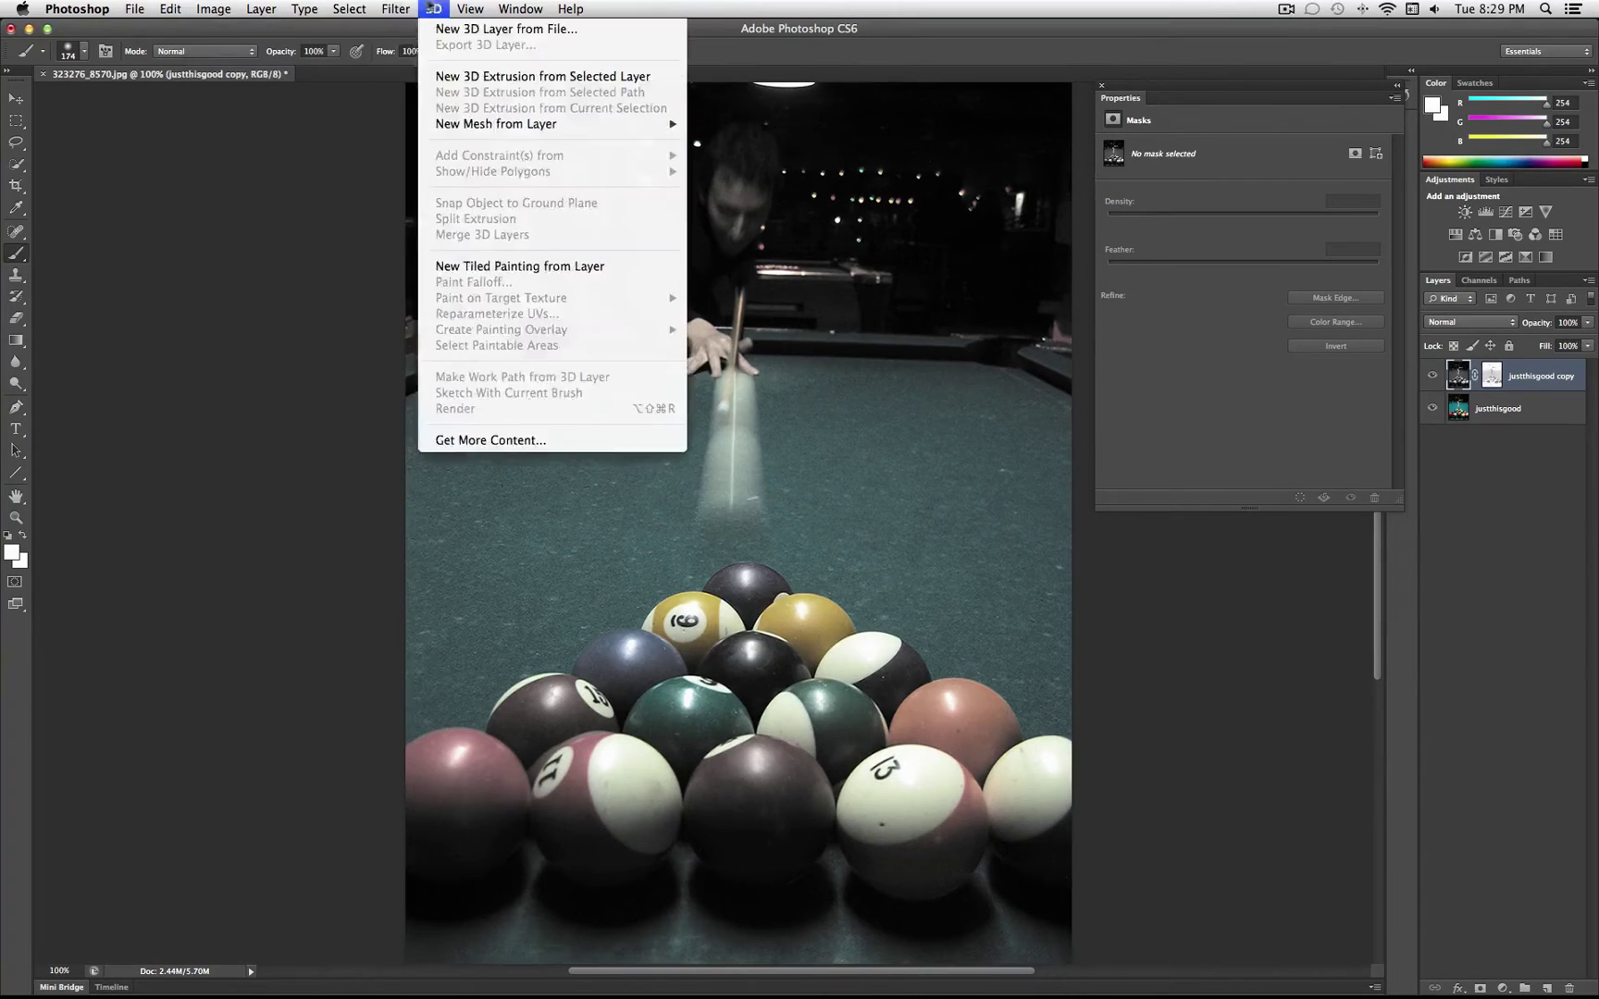
pyautogui.moveTo(497, 203)
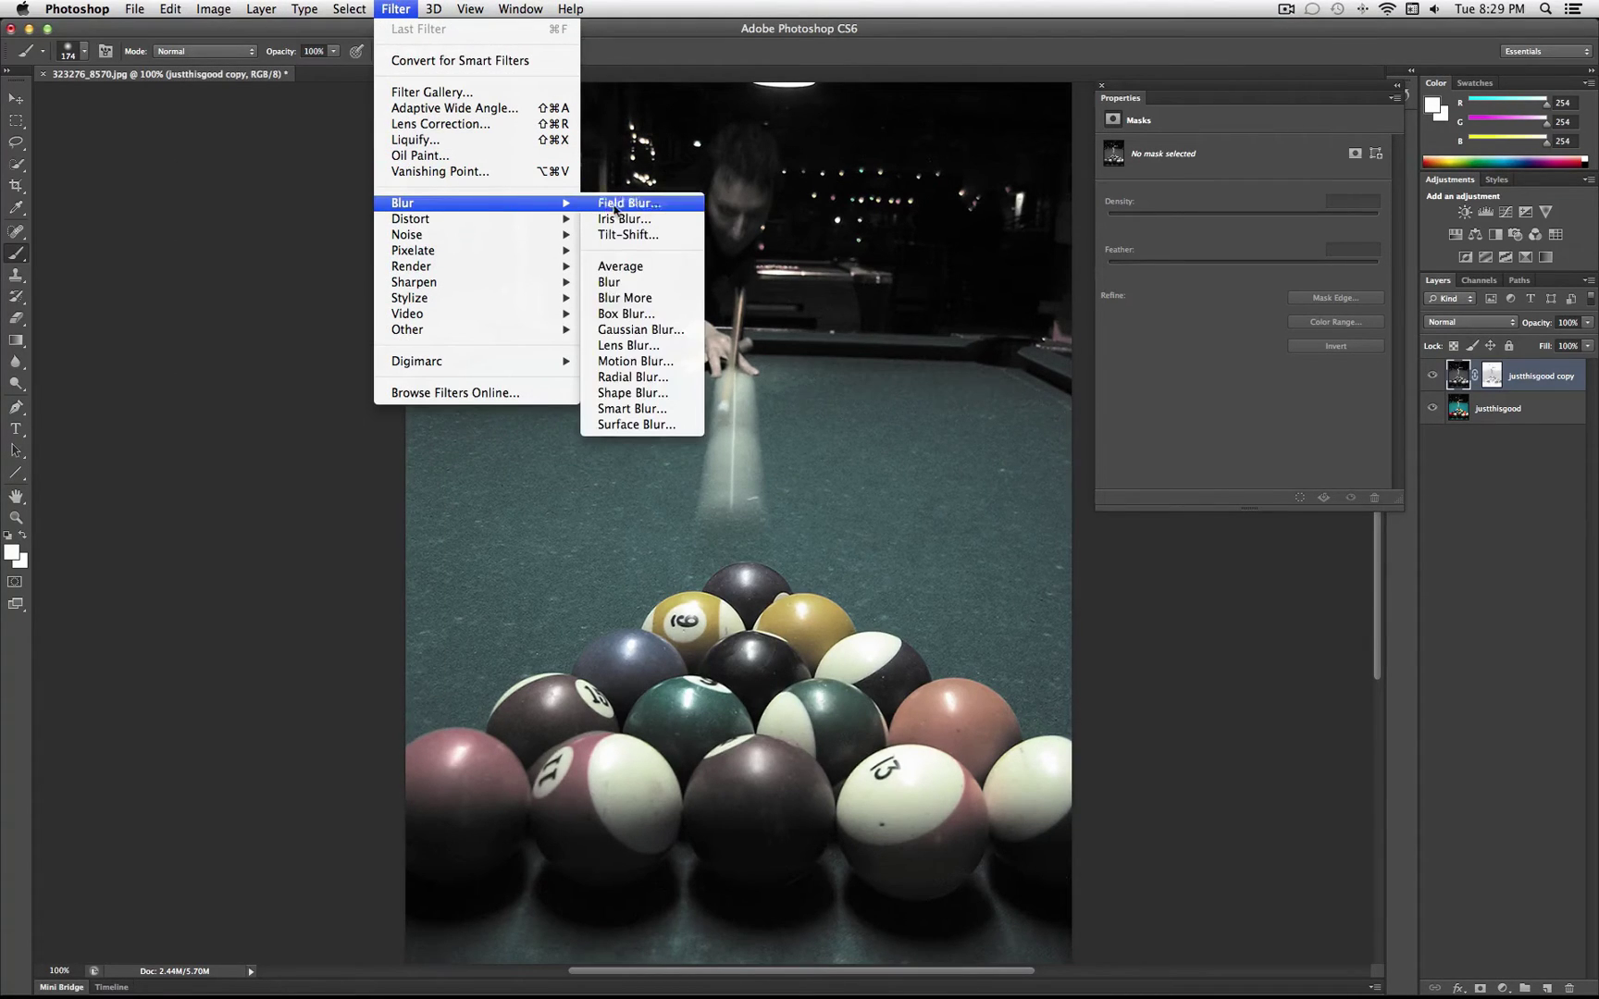
pyautogui.click(664, 360)
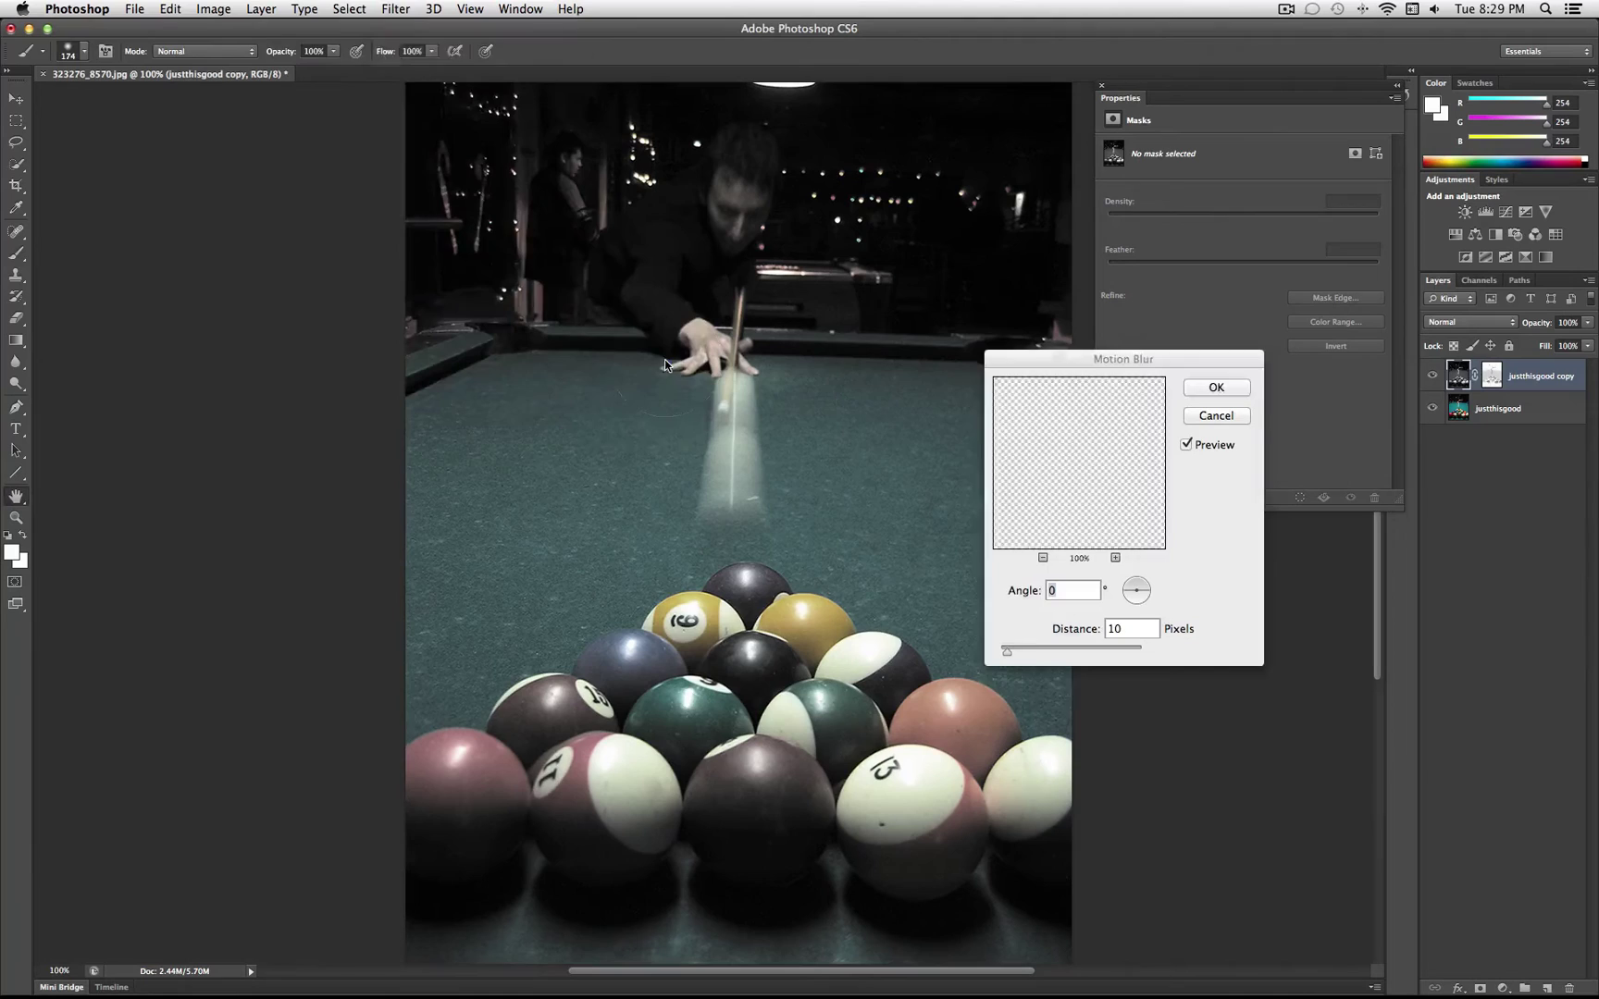
pyautogui.click(1037, 651)
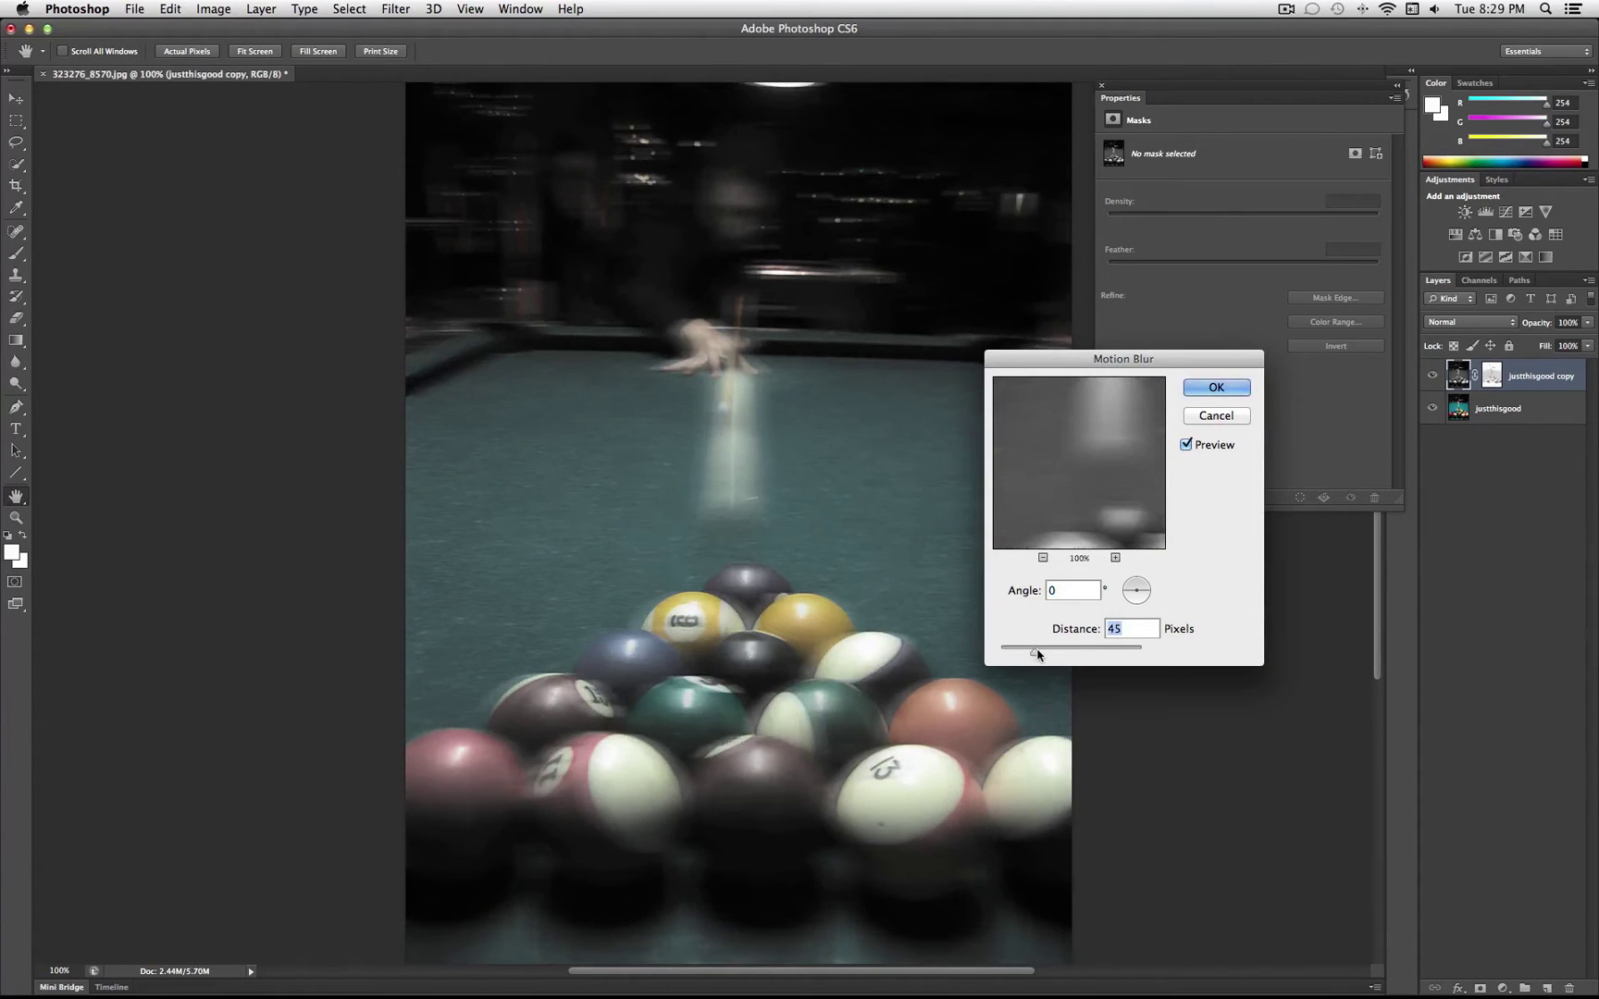
pyautogui.moveTo(1015, 655); pyautogui.dragTo(1033, 655)
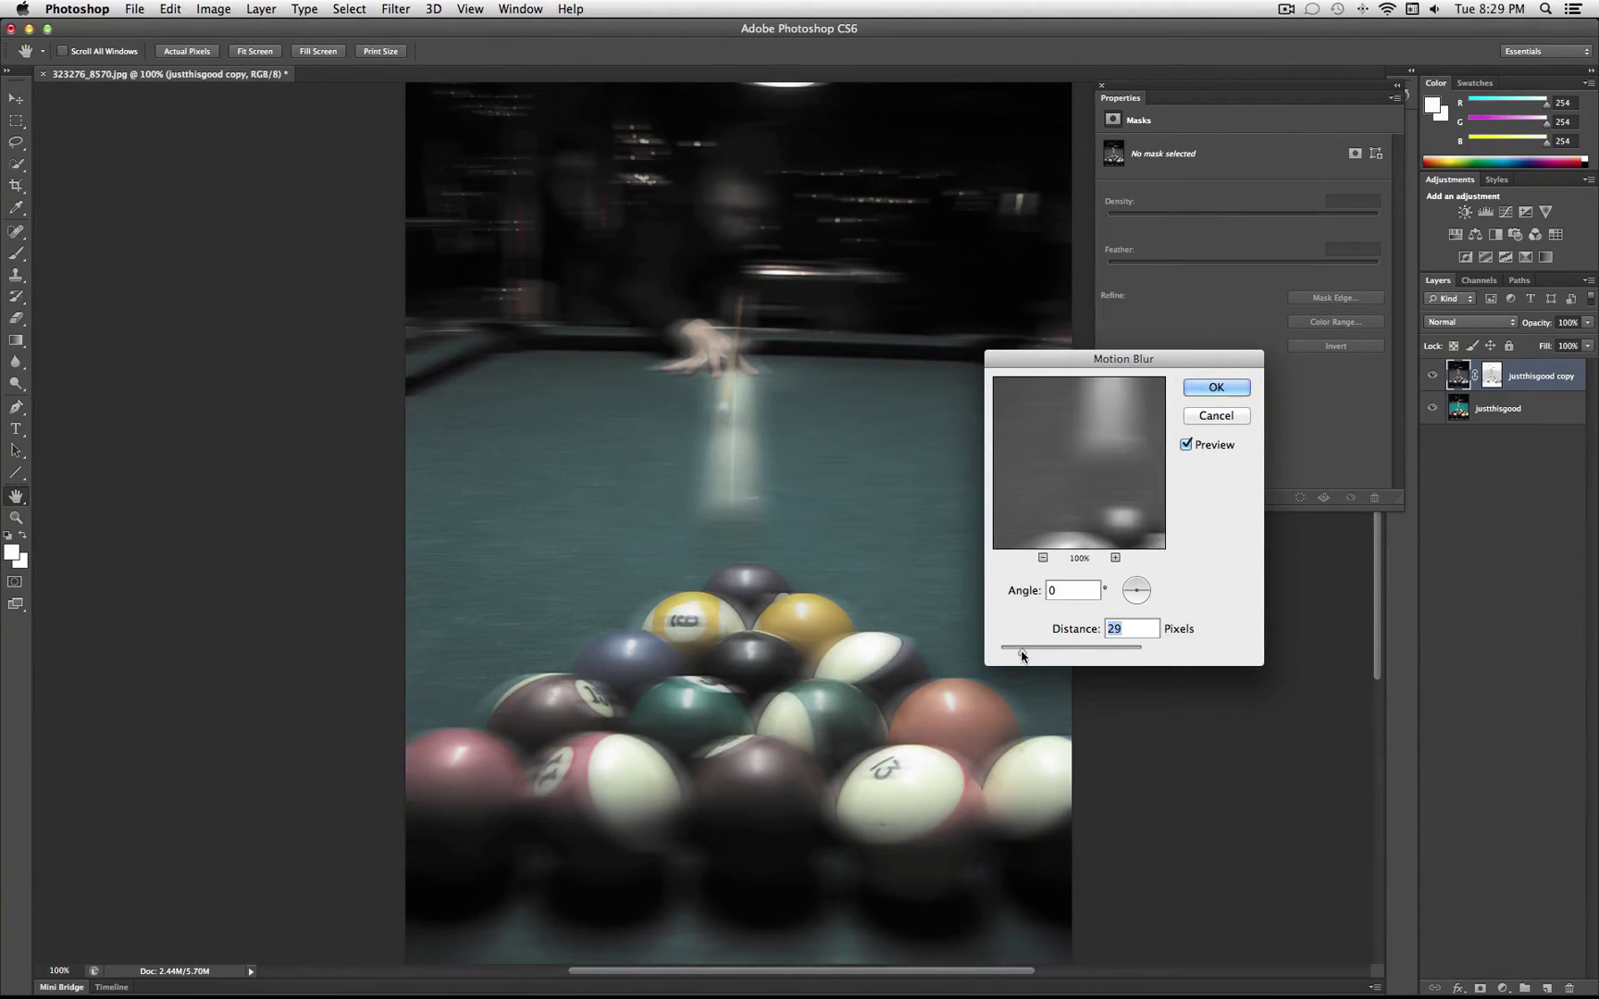
pyautogui.click(1217, 386)
# - Paint black on the copy layer's mask over the racked balls to reveal the sharp, colored original there
pyautogui.press('b')
pyautogui.click(1491, 380)
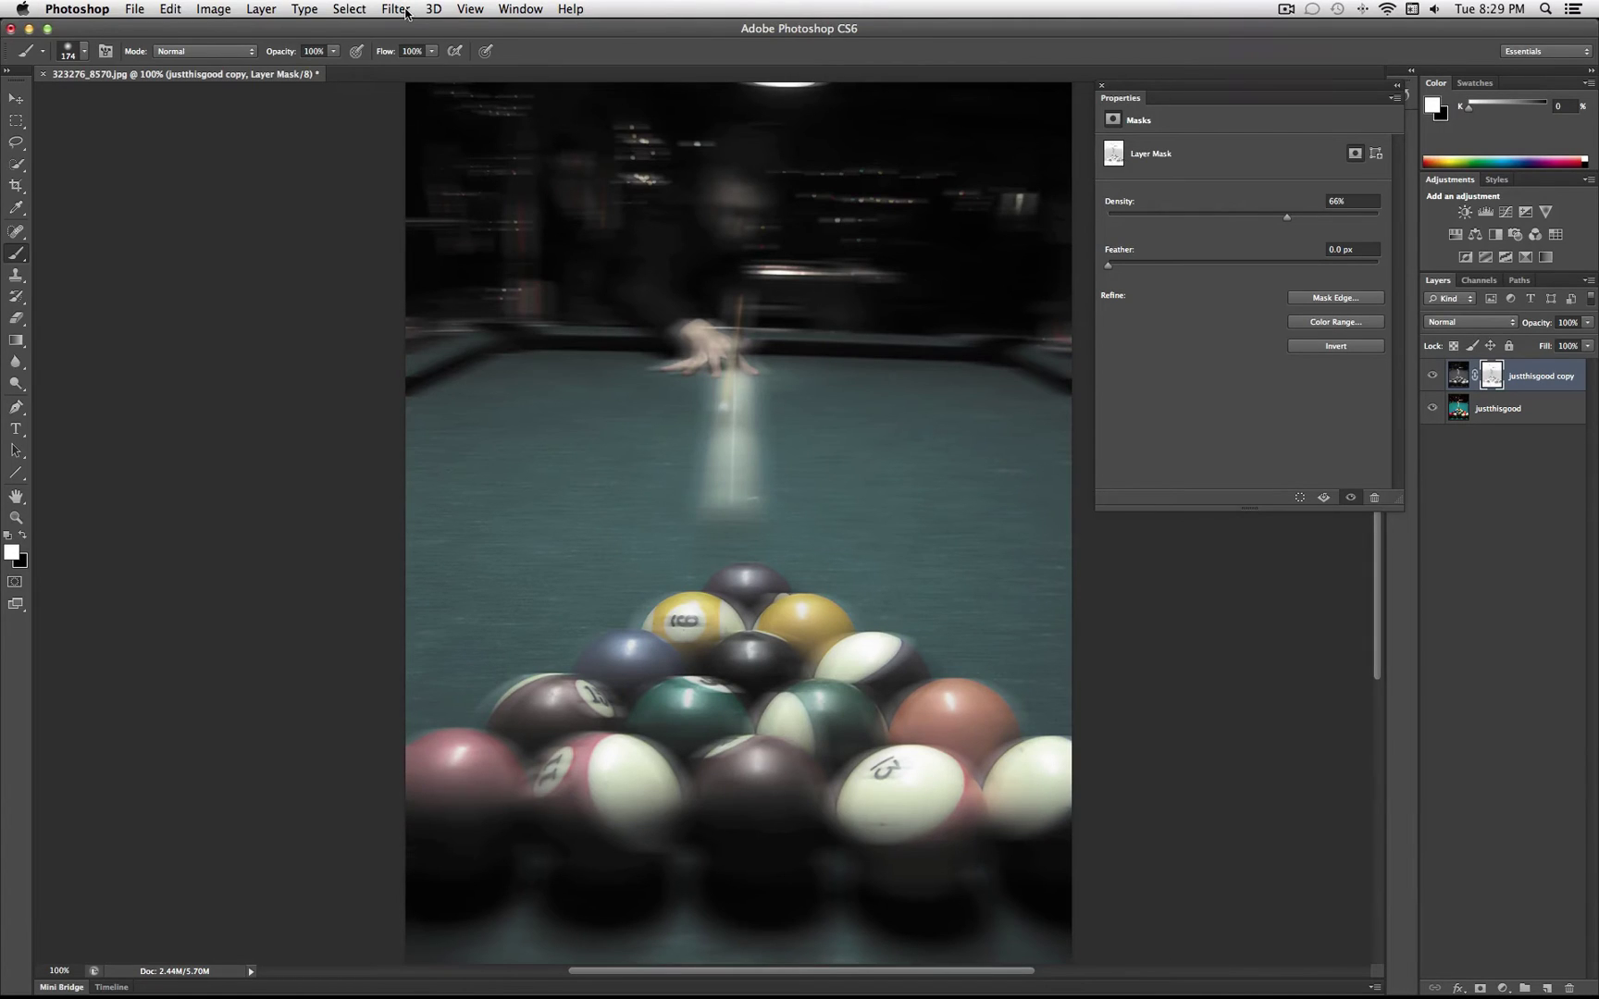
pyautogui.click(22, 534)
pyautogui.moveTo(424, 756)
pyautogui.mouseDown()
pyautogui.moveTo(482, 813)
pyautogui.moveTo(421, 778)
pyautogui.moveTo(473, 818)
pyautogui.moveTo(785, 793)
pyautogui.moveTo(694, 775)
pyautogui.moveTo(704, 761)
pyautogui.moveTo(600, 803)
pyautogui.moveTo(618, 791)
pyautogui.moveTo(592, 782)
pyautogui.moveTo(527, 832)
pyautogui.moveTo(620, 777)
pyautogui.moveTo(500, 796)
pyautogui.moveTo(795, 749)
pyautogui.moveTo(930, 793)
pyautogui.moveTo(1018, 796)
pyautogui.moveTo(843, 653)
pyautogui.moveTo(768, 685)
pyautogui.moveTo(750, 721)
pyautogui.mouseUp()
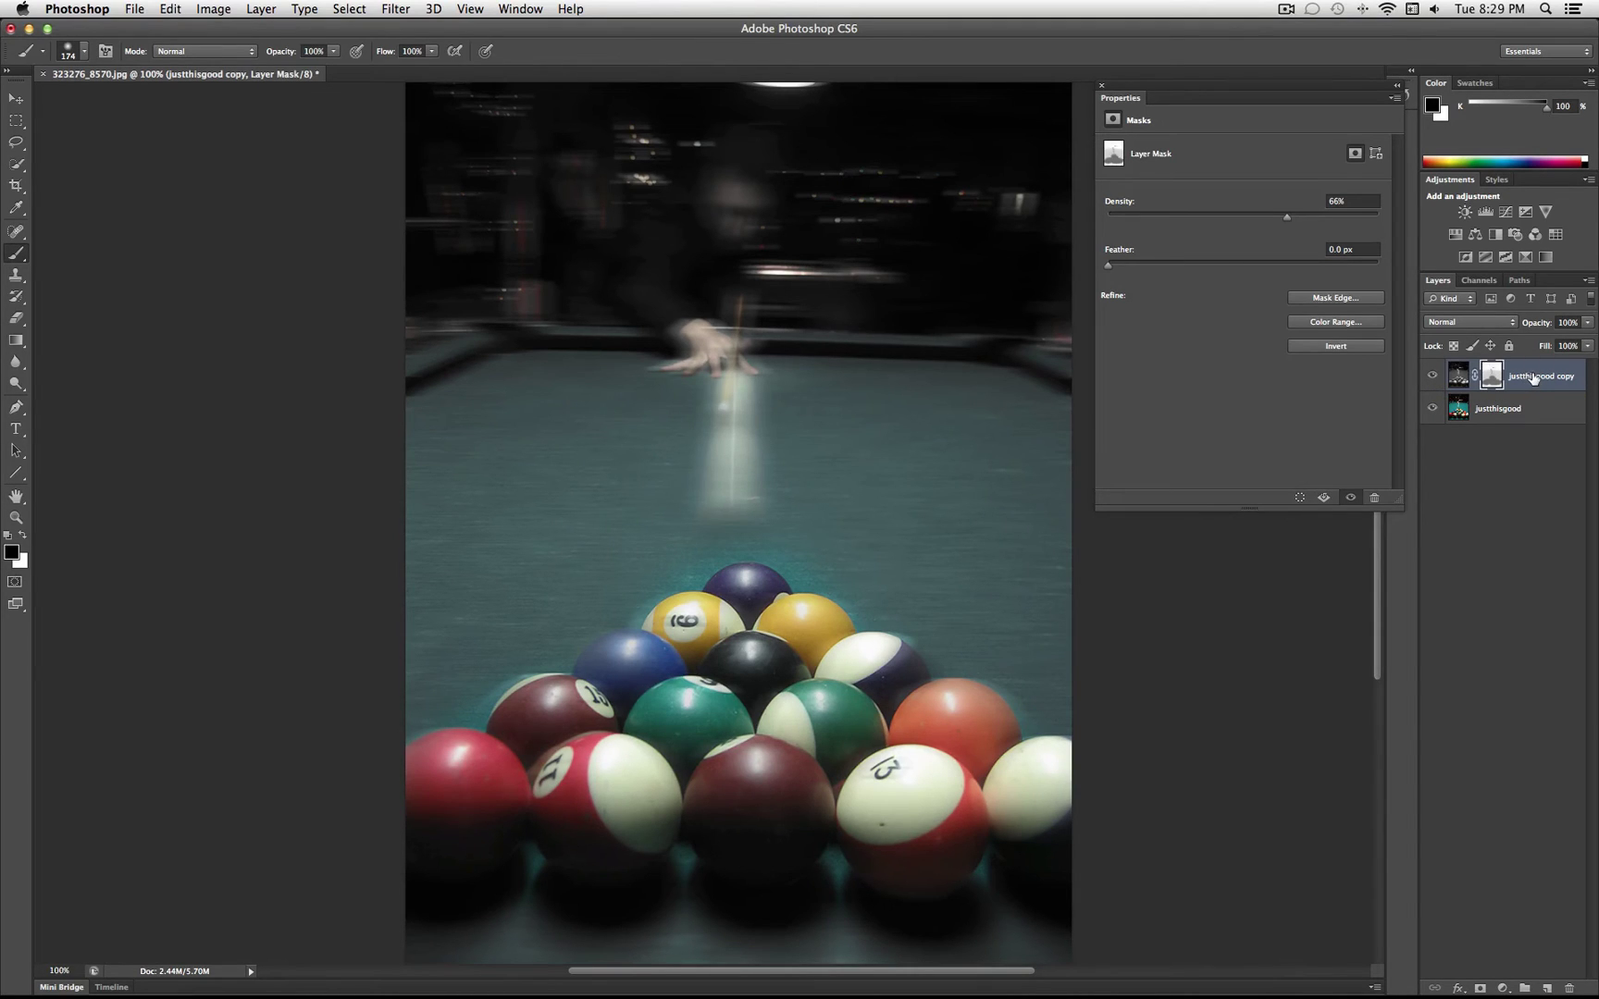
# - Delete the masked copy layer and add a Curves adjustment layer above the photo
pyautogui.moveTo(1533, 378); pyautogui.dragTo(1570, 988)
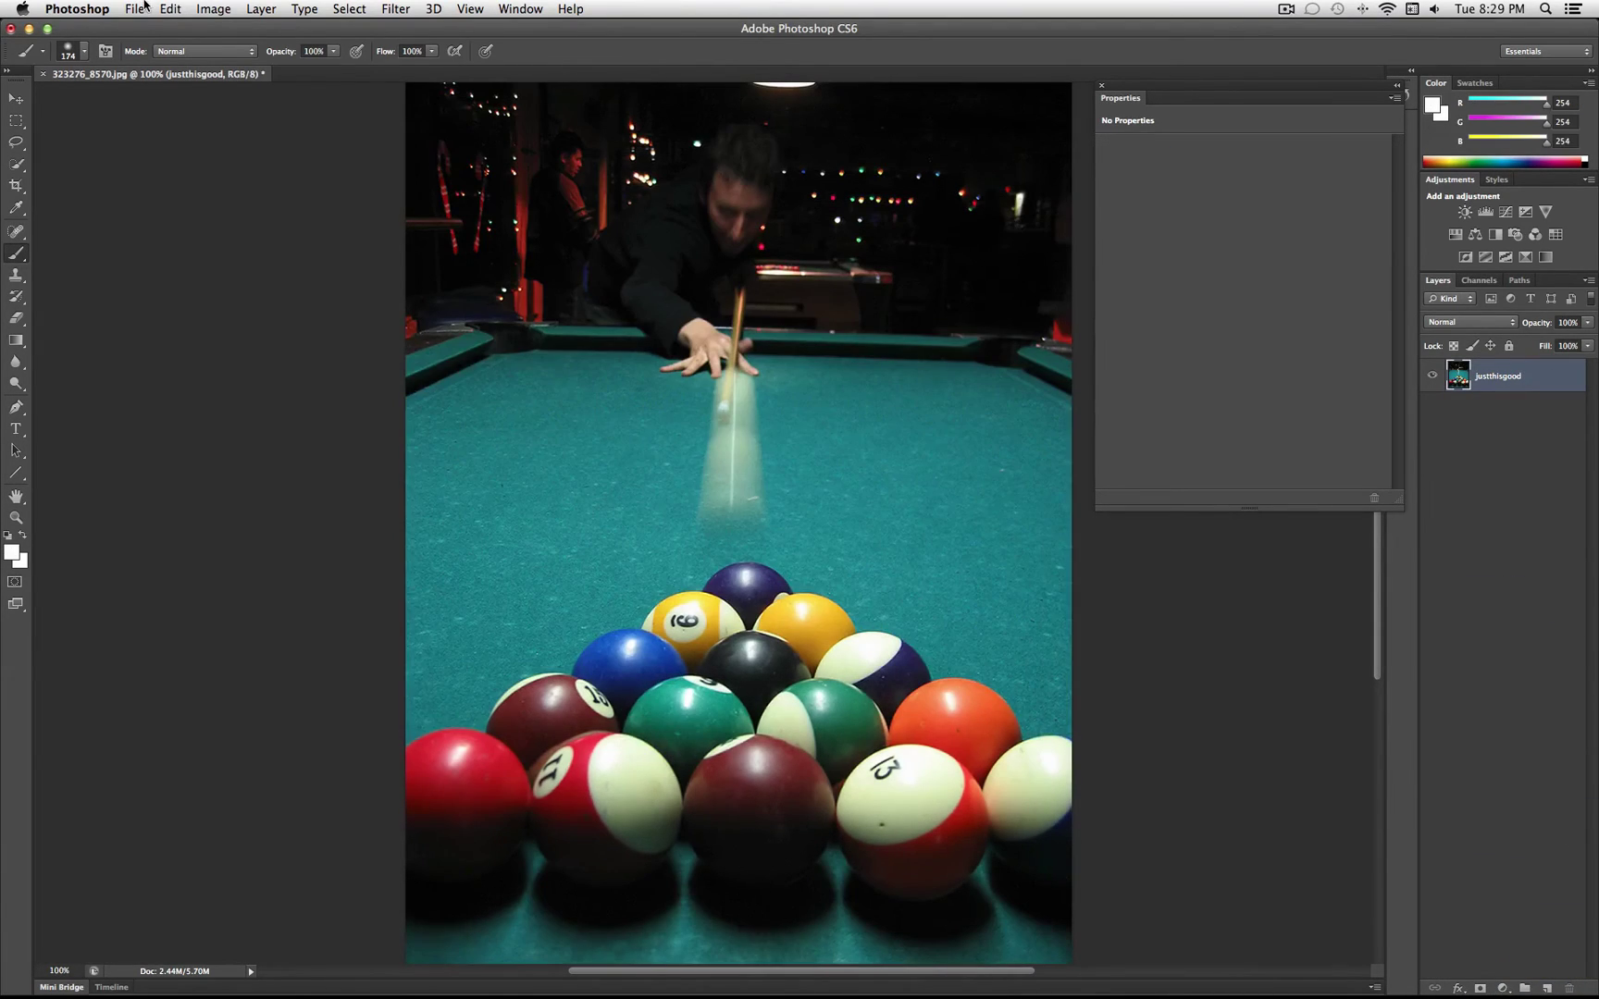
pyautogui.click(261, 9)
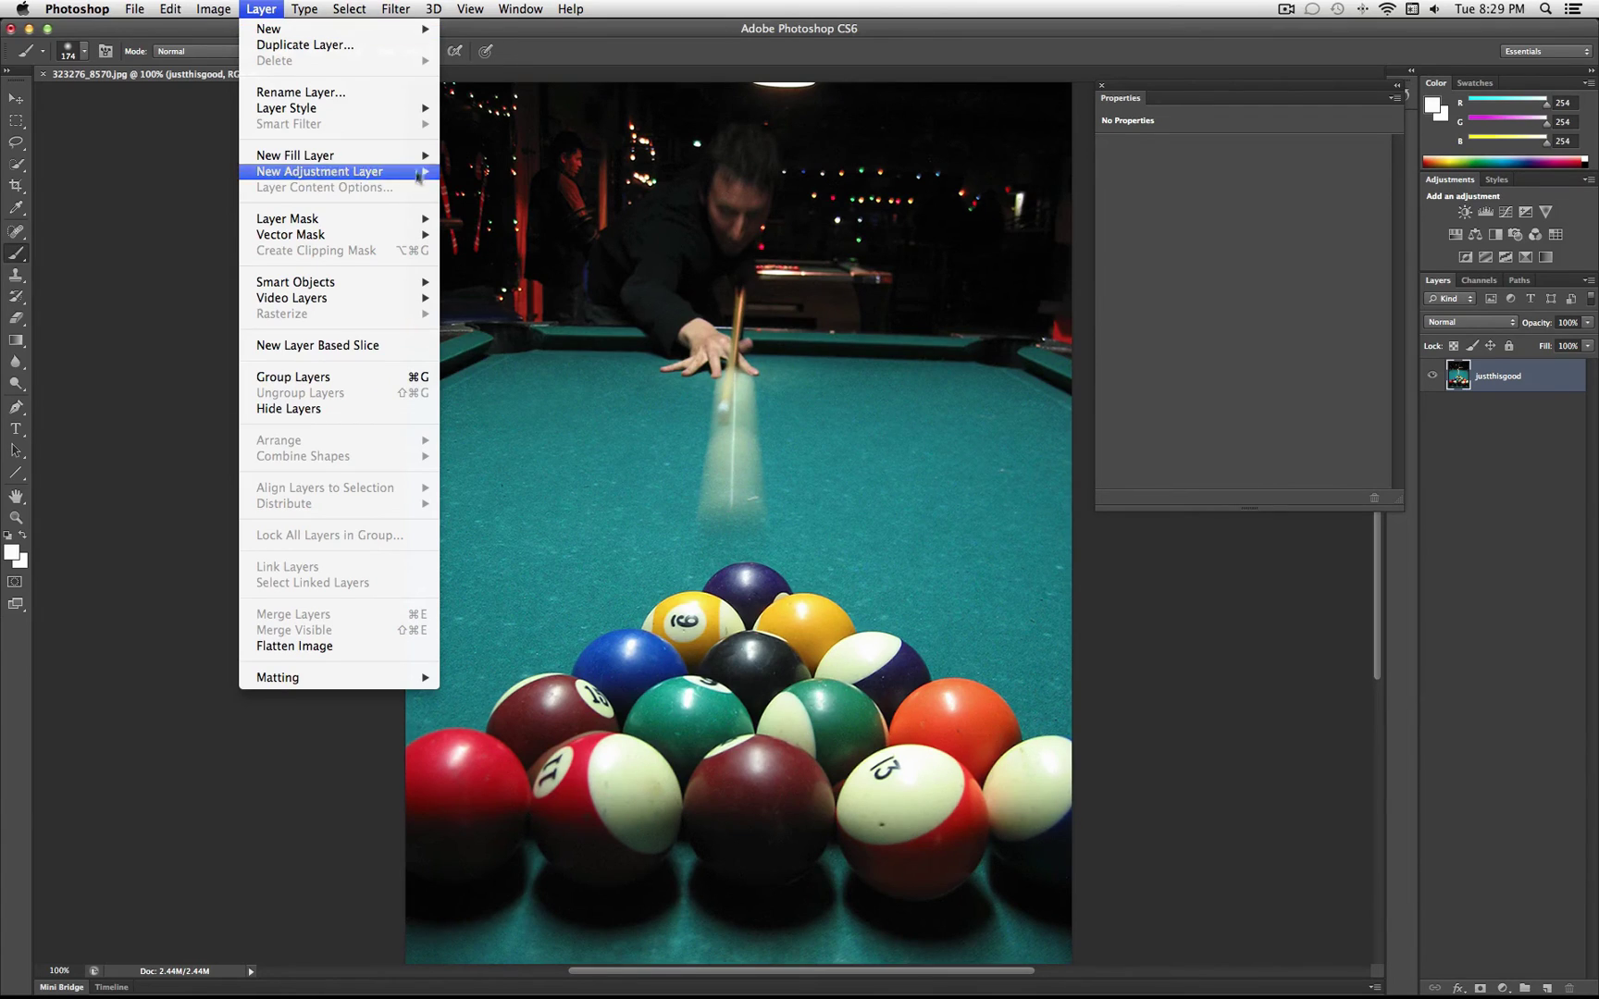
pyautogui.moveTo(417, 172)
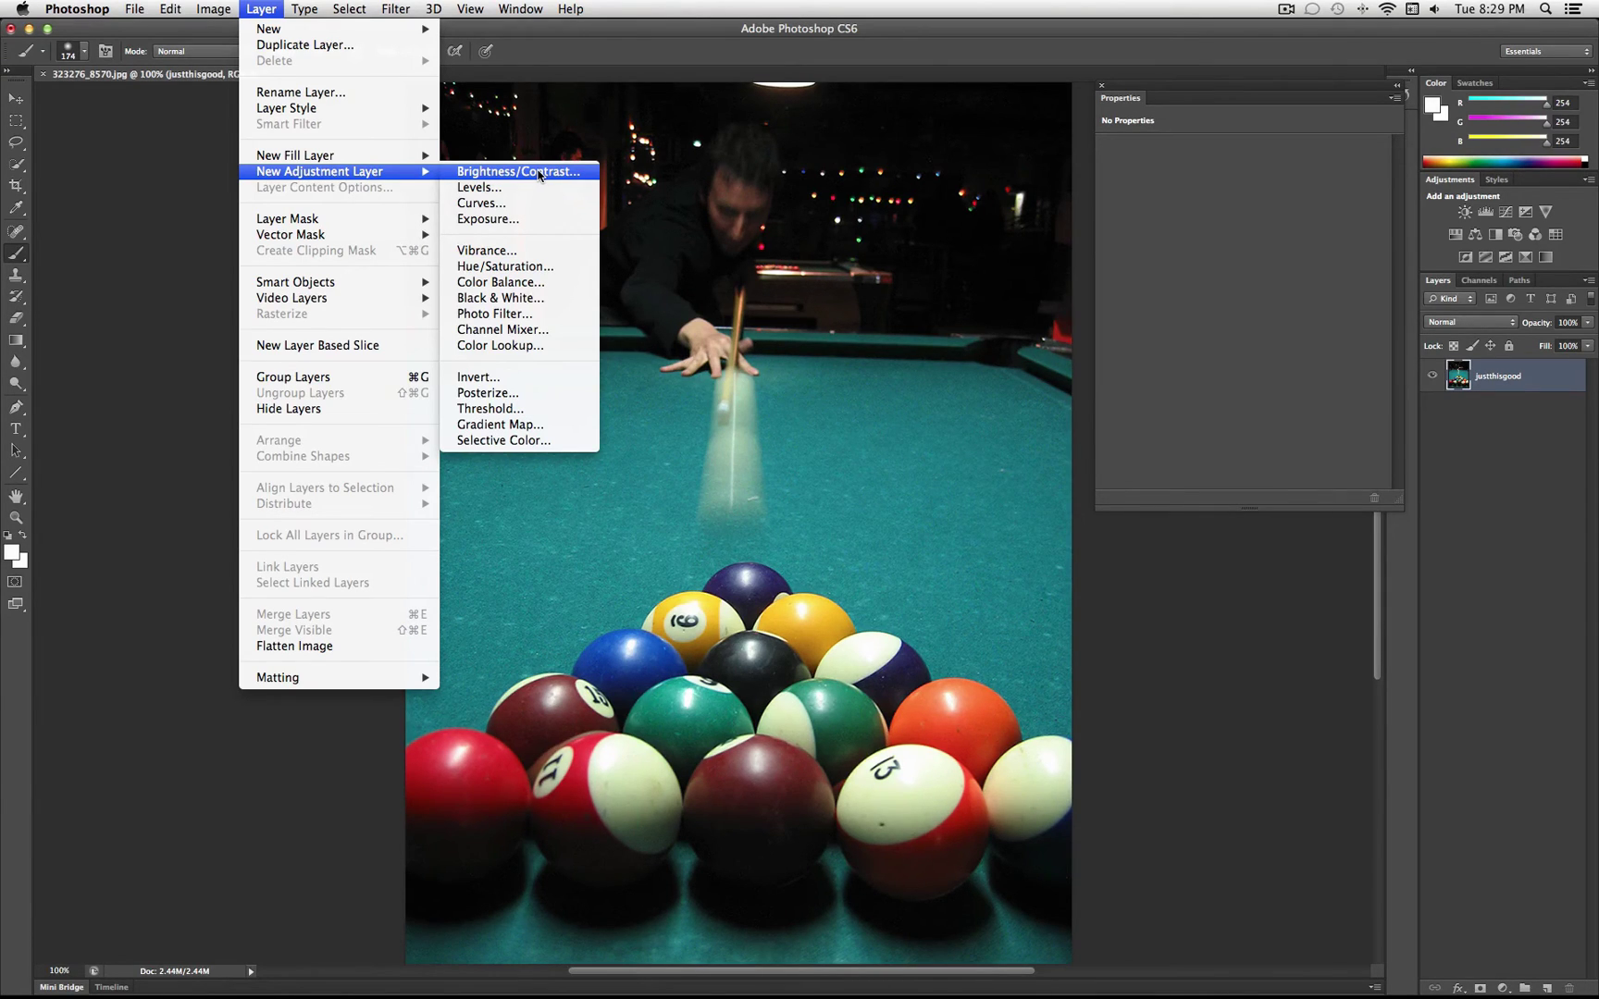
pyautogui.click(535, 201)
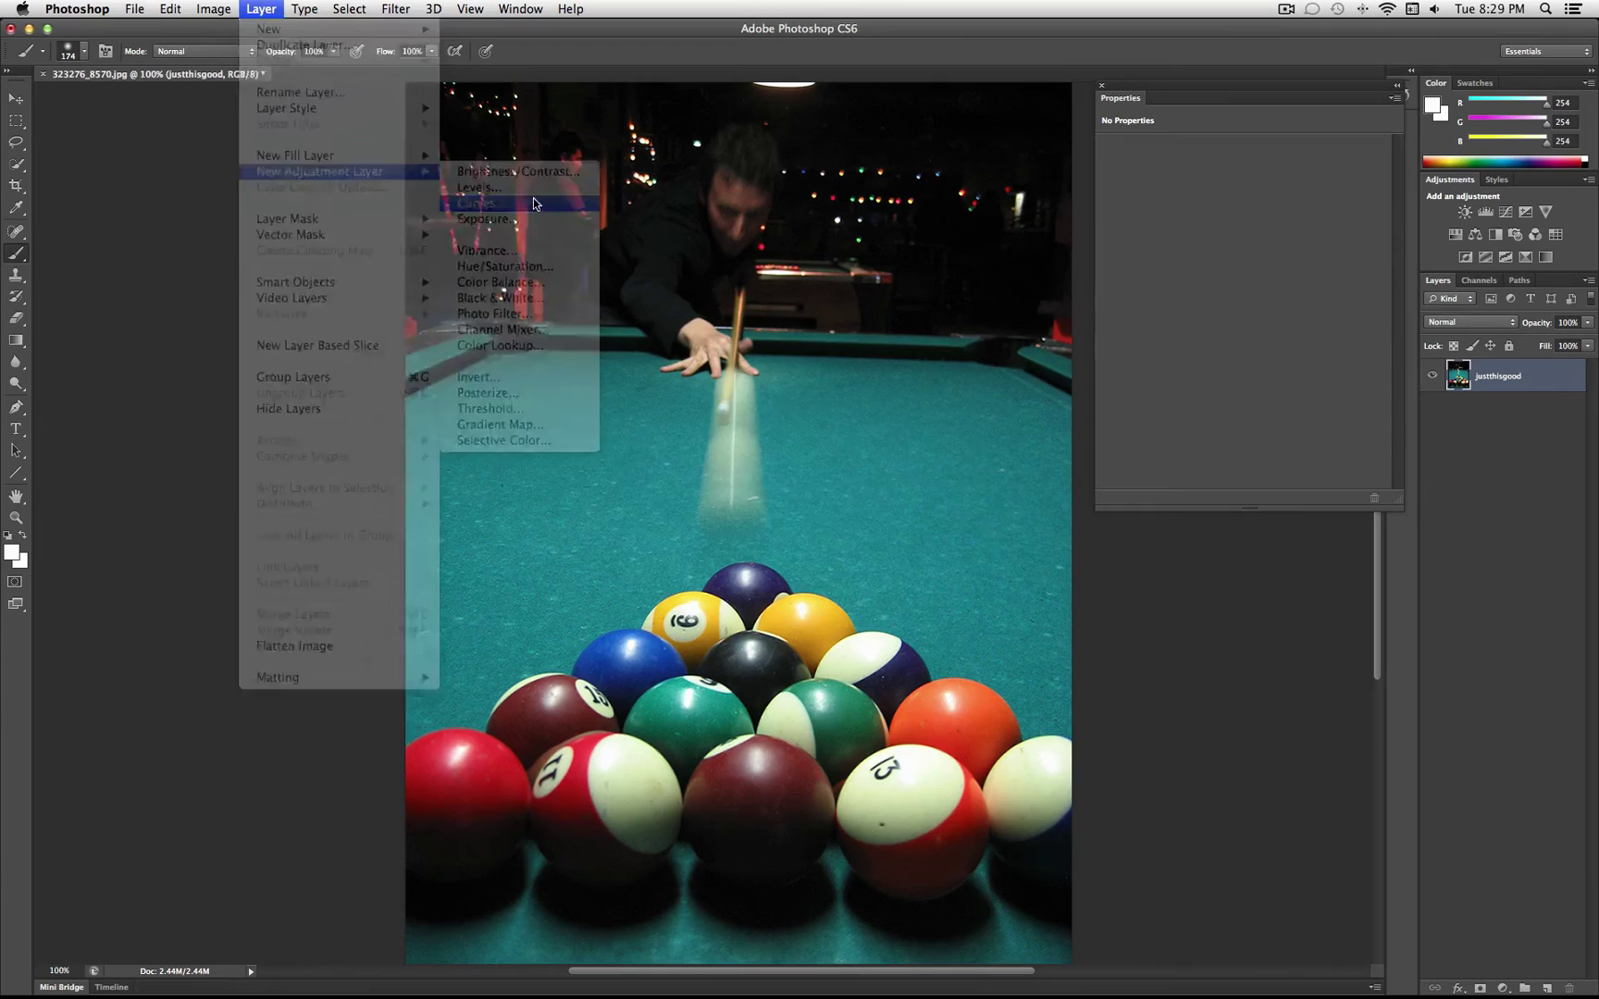
pyautogui.click(974, 442)
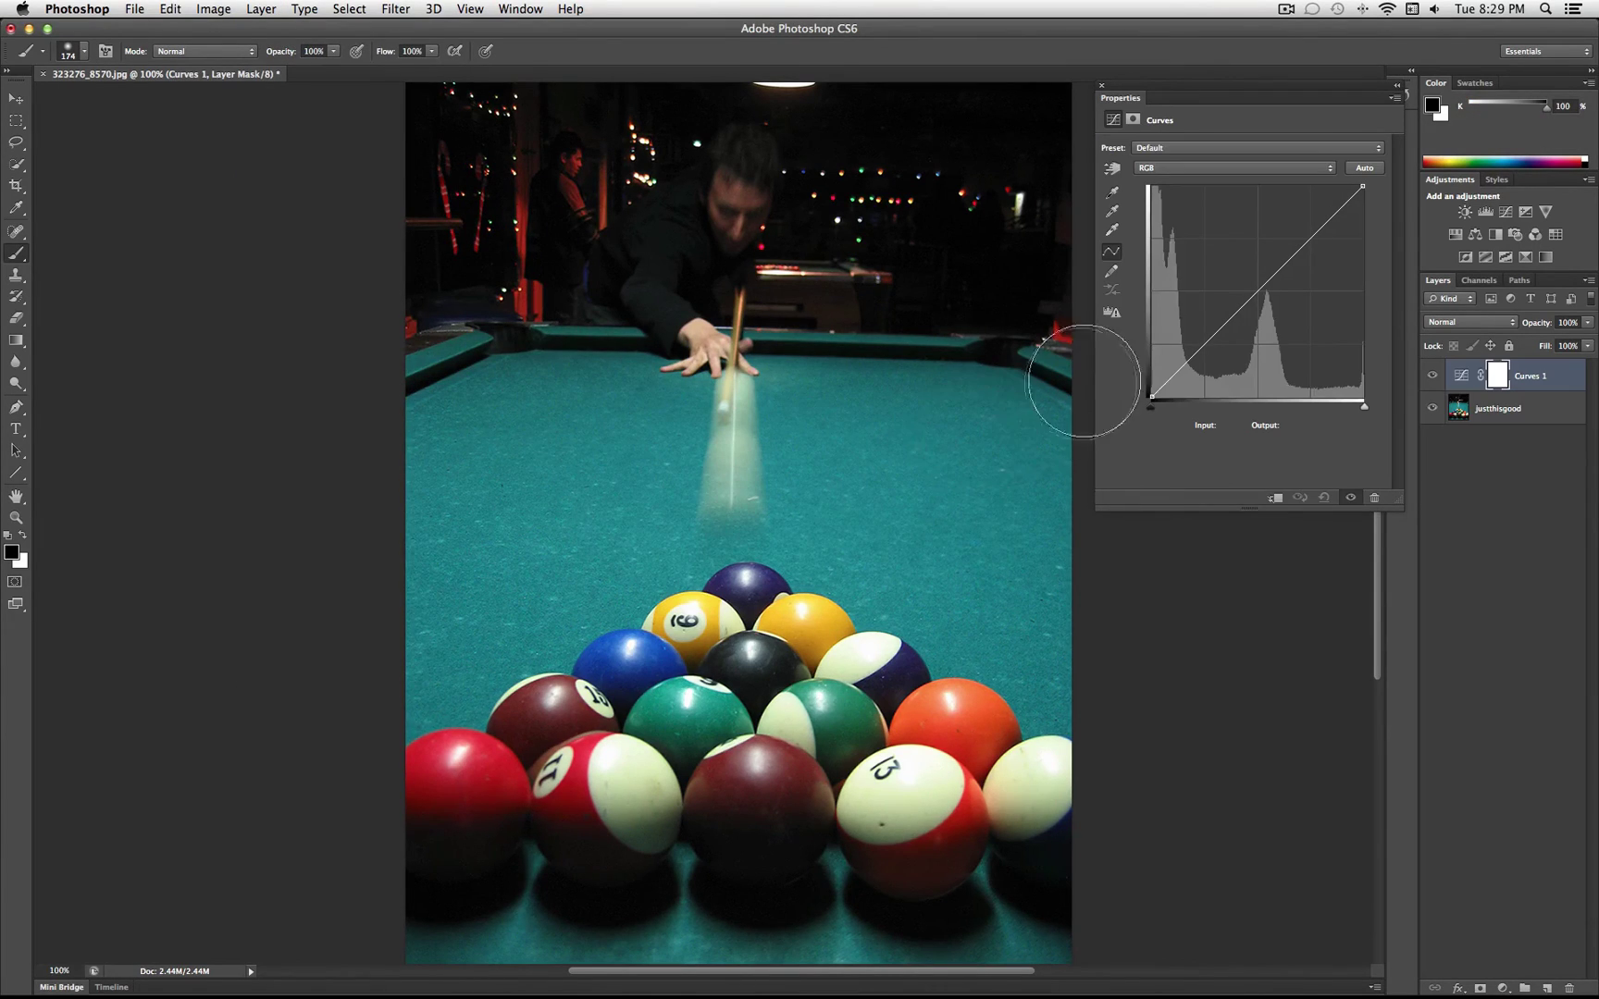
# - Shape the RGB curve into a gentle S, and in the Blue channel raise the black point output to 46 and lower the white point
pyautogui.moveTo(1197, 350); pyautogui.dragTo(1197, 368)
pyautogui.moveTo(1298, 258); pyautogui.dragTo(1297, 238)
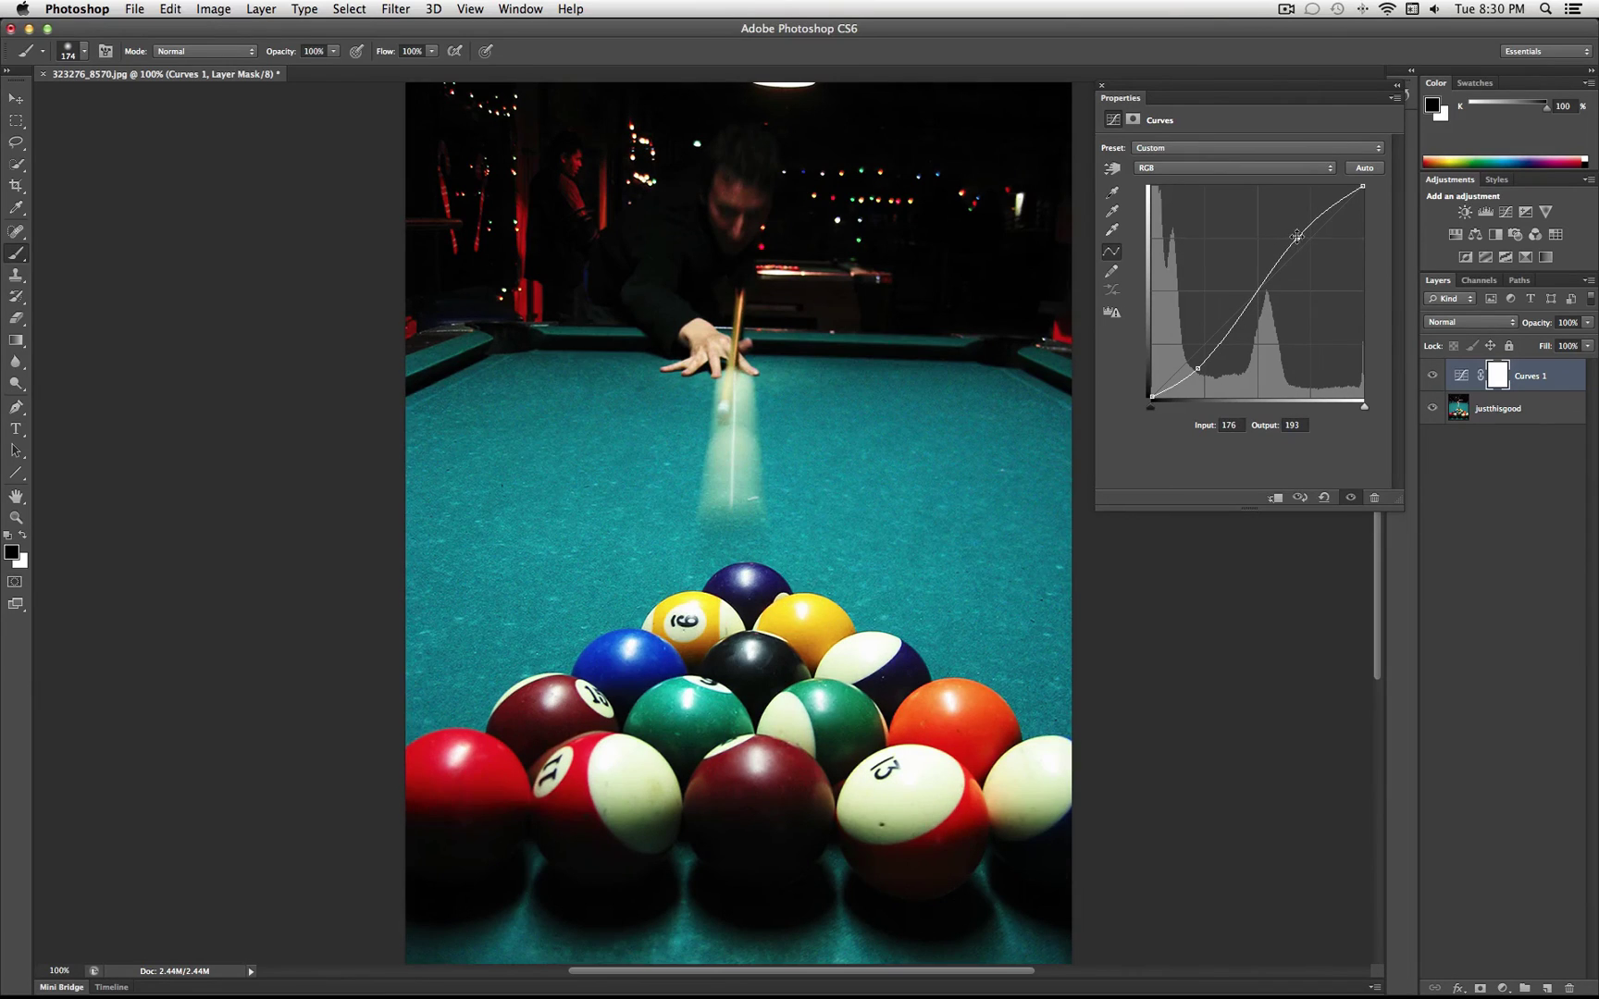
pyautogui.click(1208, 163)
pyautogui.click(1208, 211)
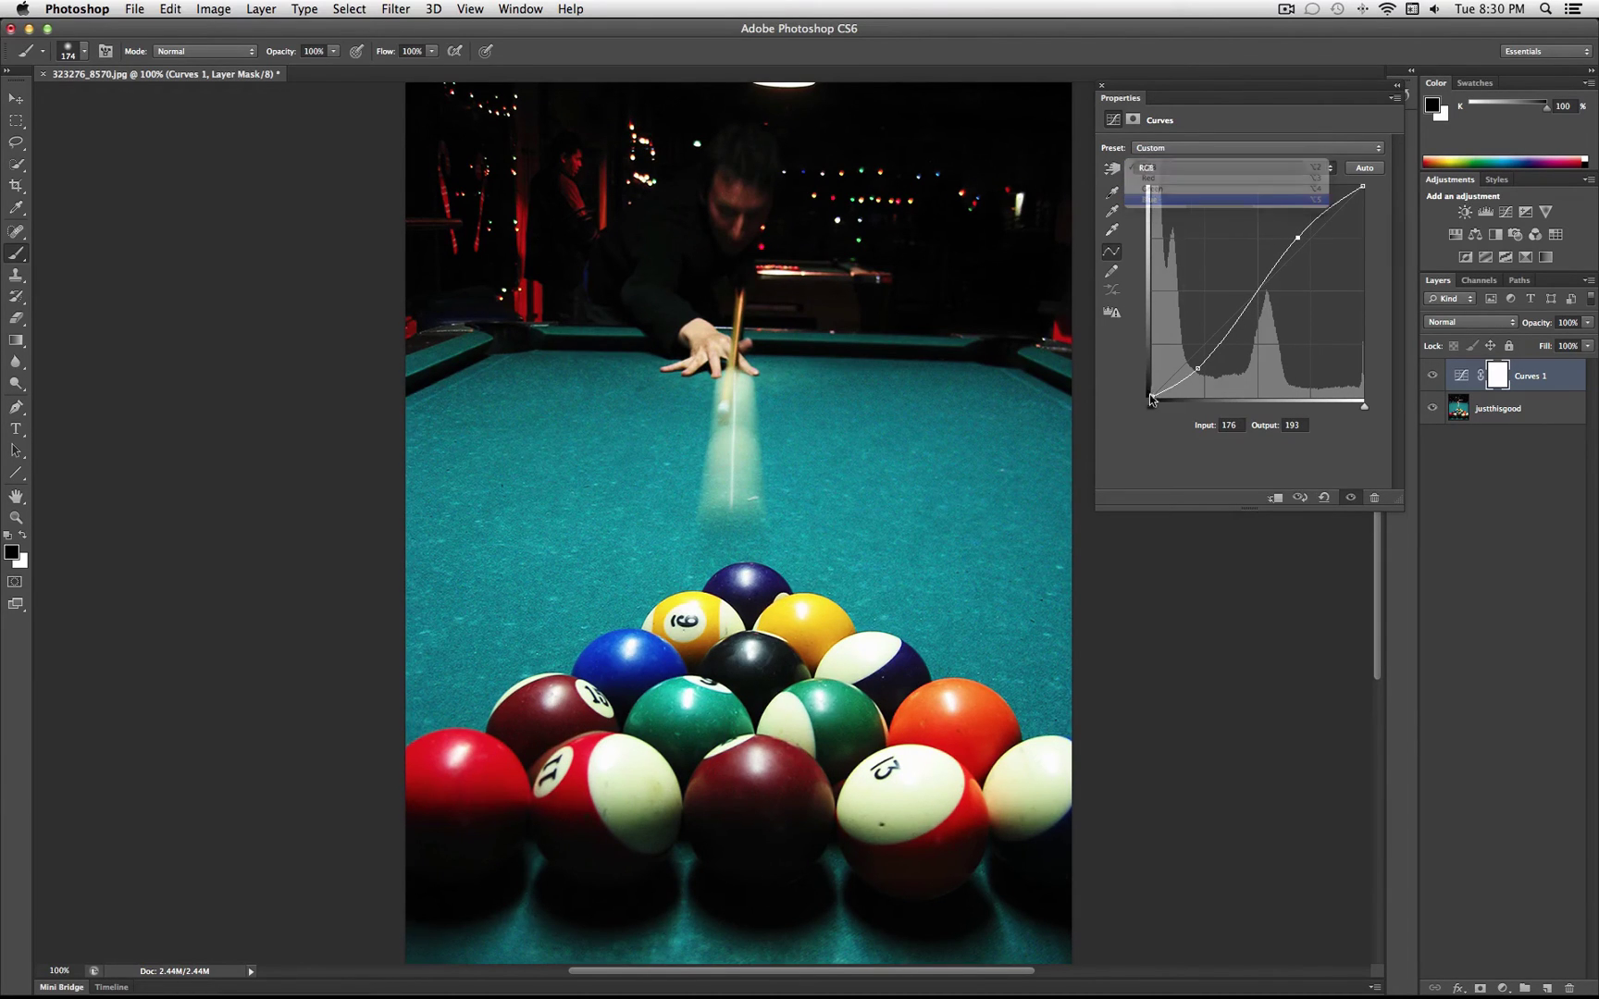
pyautogui.moveTo(1142, 372); pyautogui.dragTo(1149, 352)
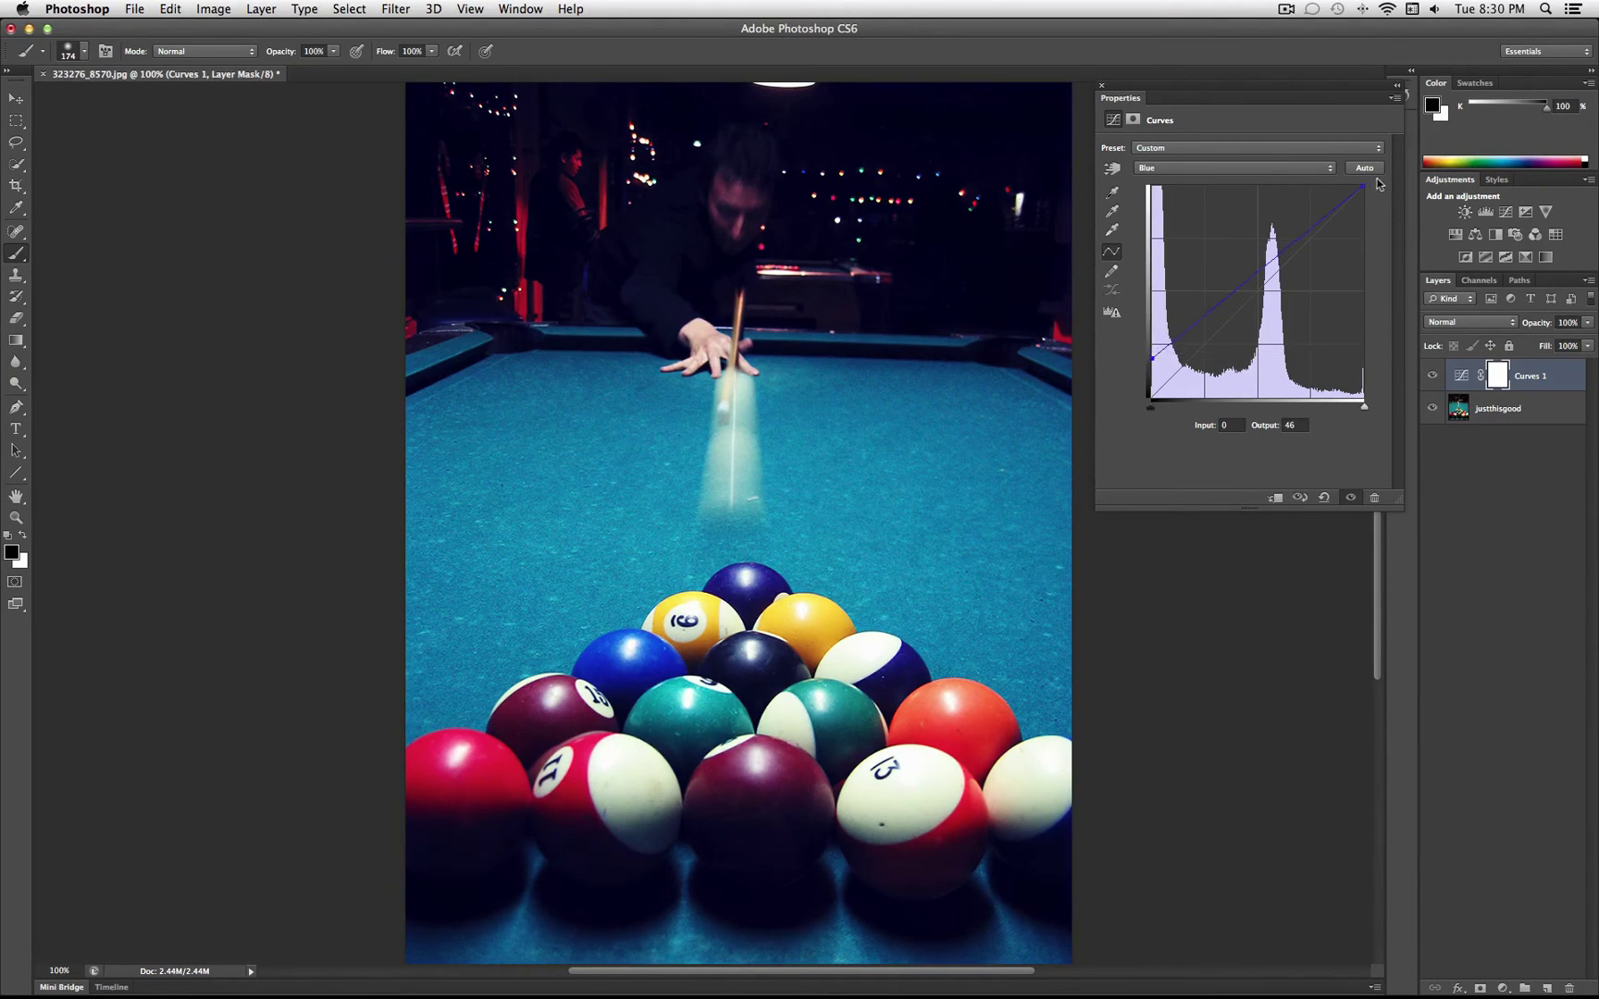
pyautogui.moveTo(1362, 186); pyautogui.dragTo(1368, 203)
# - Paint black on the Curves layer's mask over the player, and briefly hide the photo layer to check it
pyautogui.click(1497, 377)
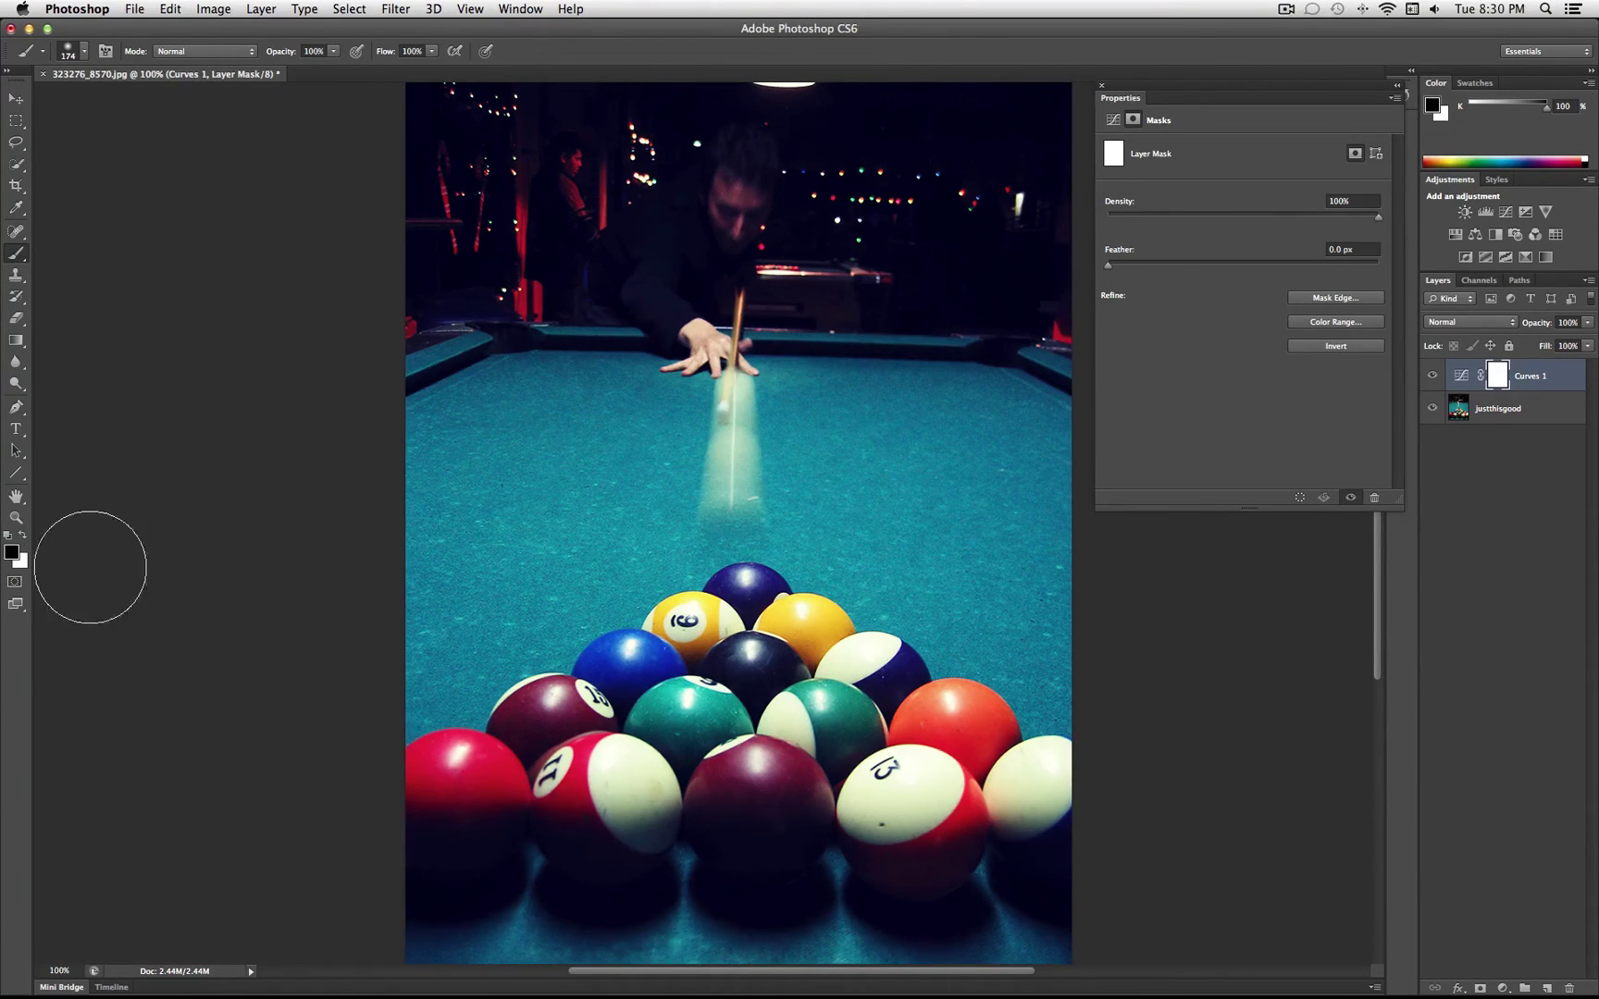
pyautogui.click(22, 535)
pyautogui.click(25, 535)
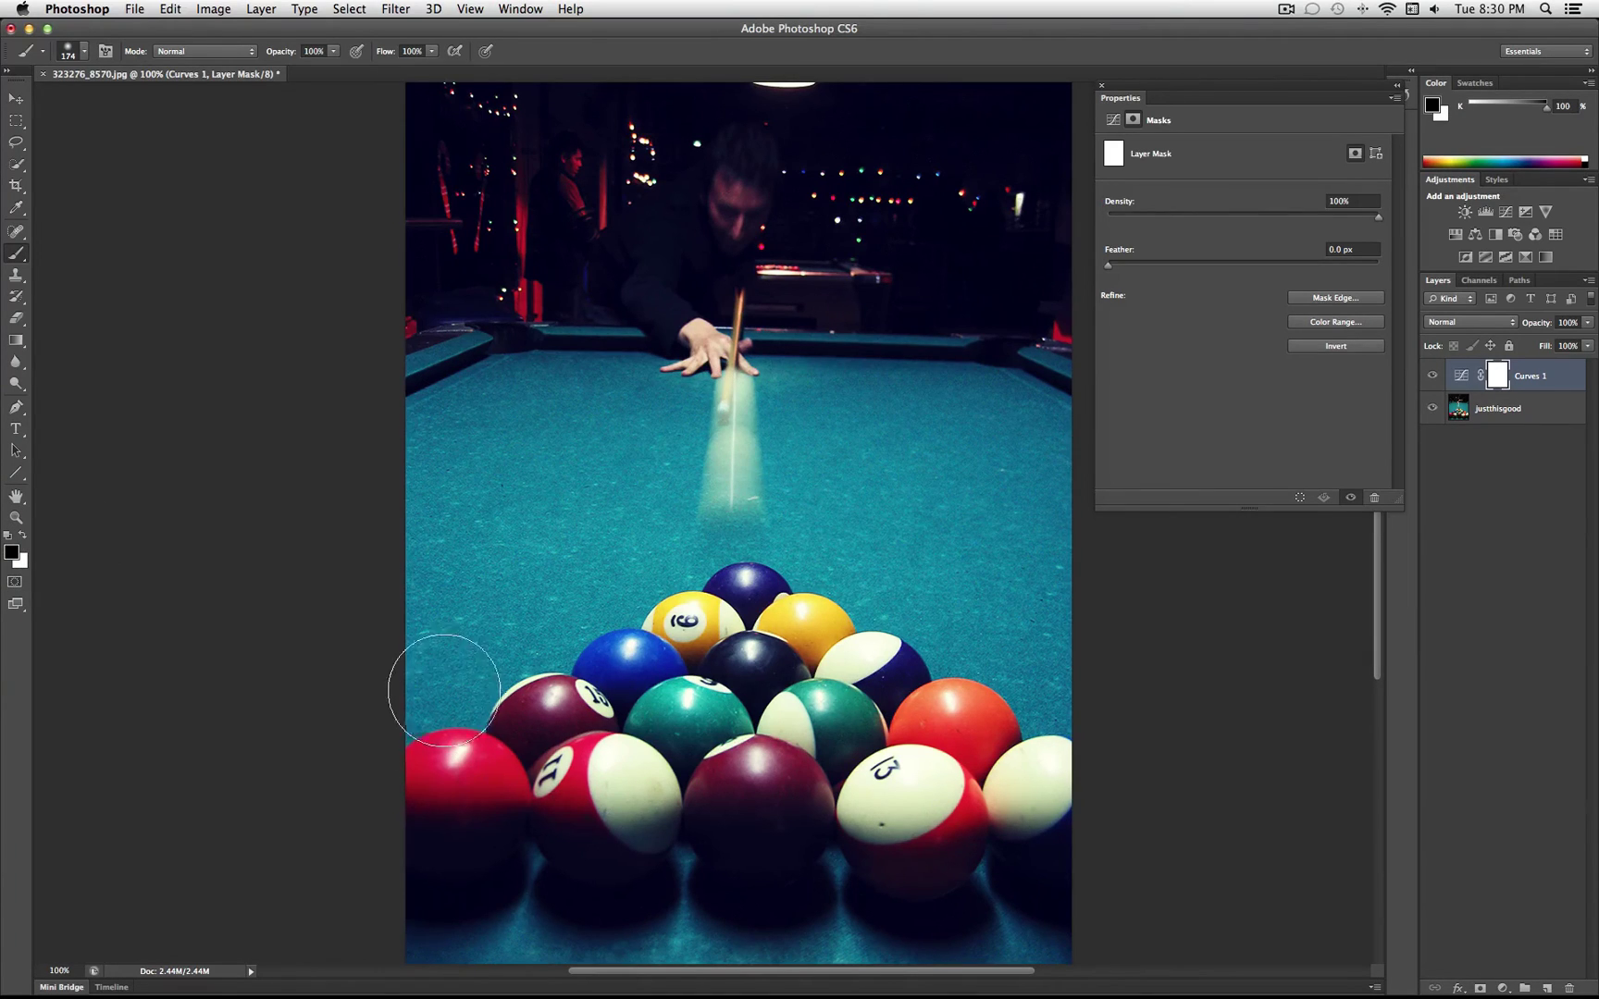
pyautogui.moveTo(668, 279)
pyautogui.mouseDown()
pyautogui.moveTo(703, 249)
pyautogui.moveTo(674, 335)
pyautogui.moveTo(666, 302)
pyautogui.moveTo(788, 422)
pyautogui.moveTo(680, 296)
pyautogui.mouseUp()
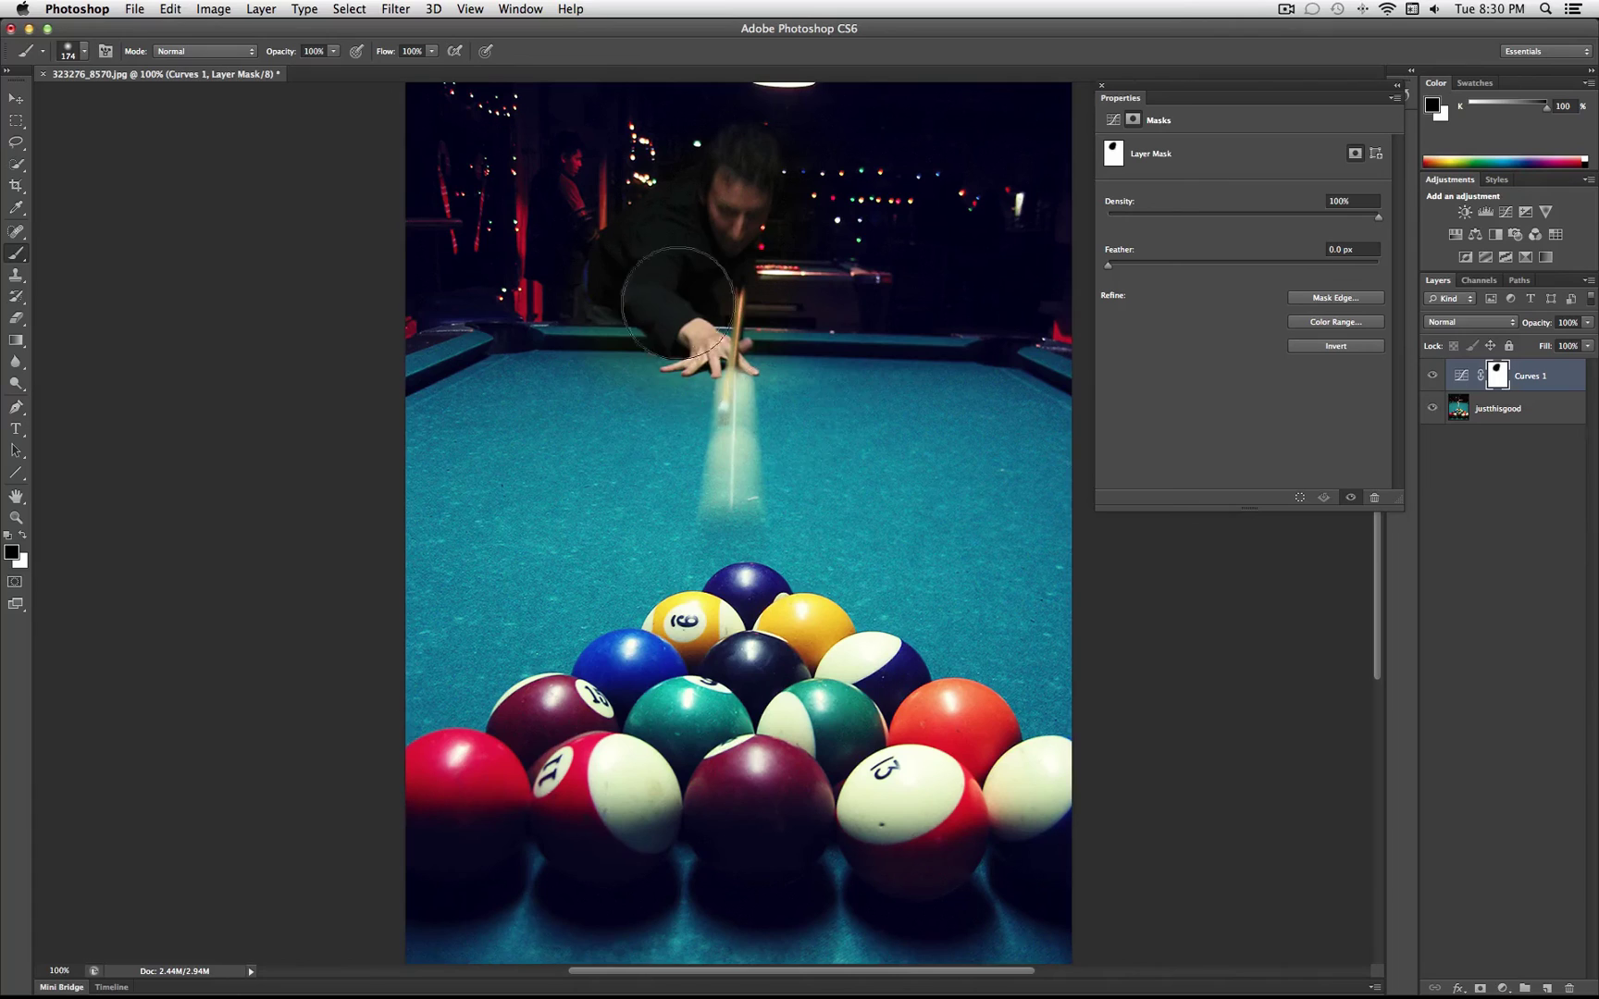
pyautogui.click(1434, 409)
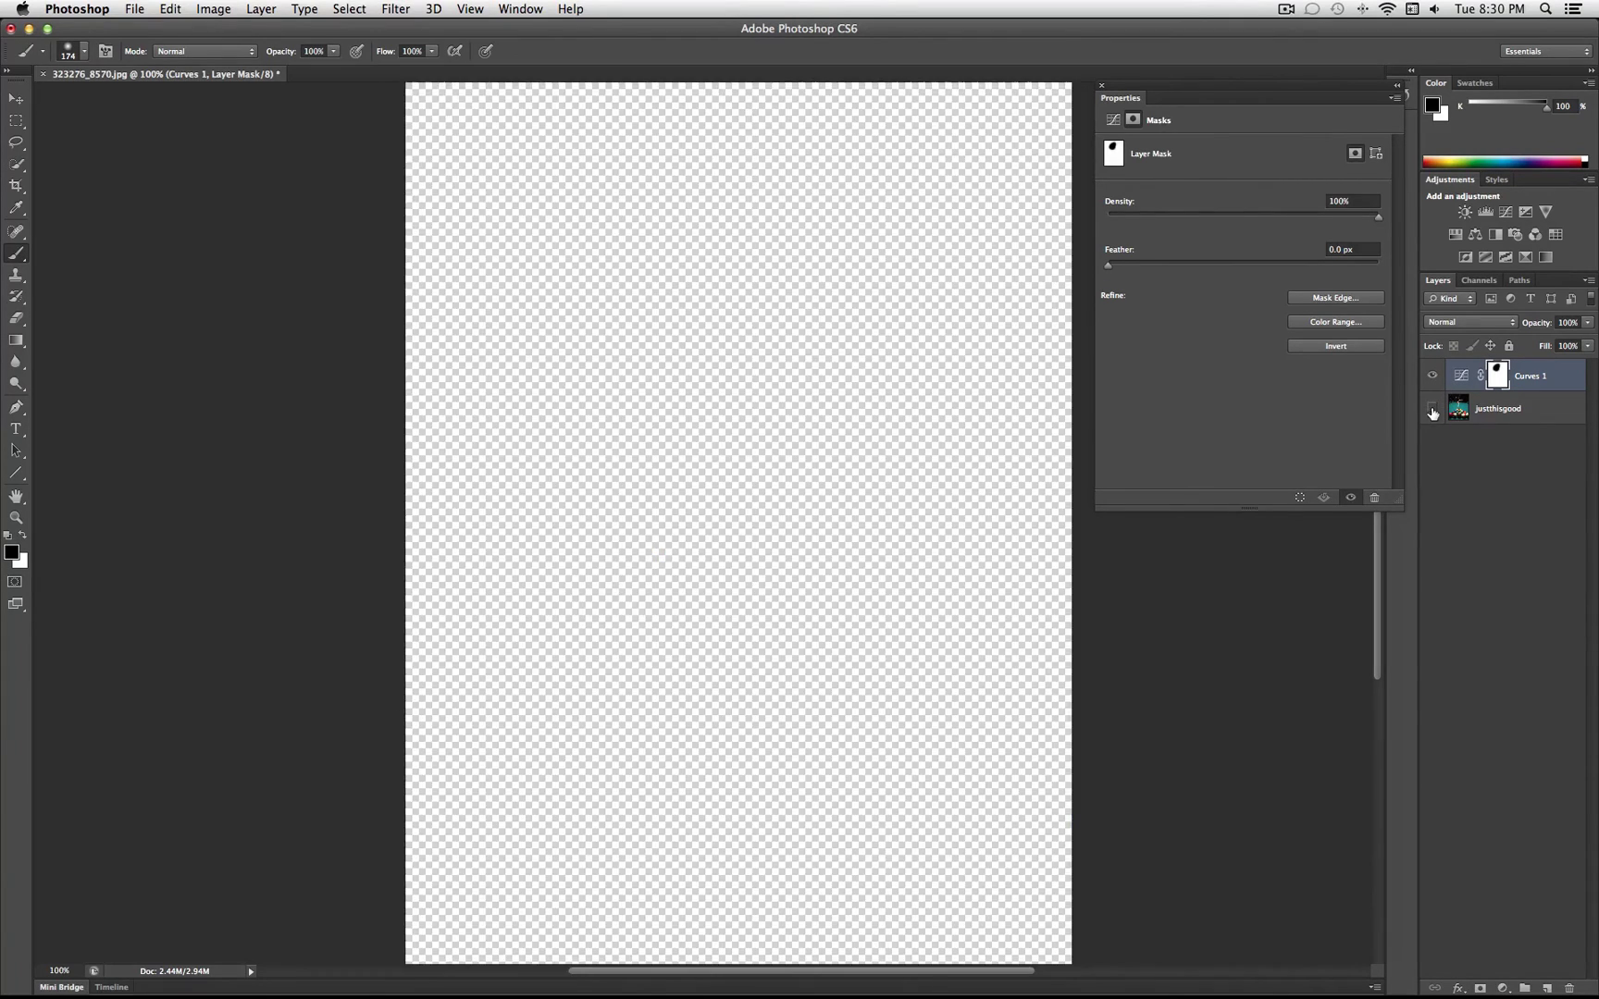
pyautogui.click(1434, 408)
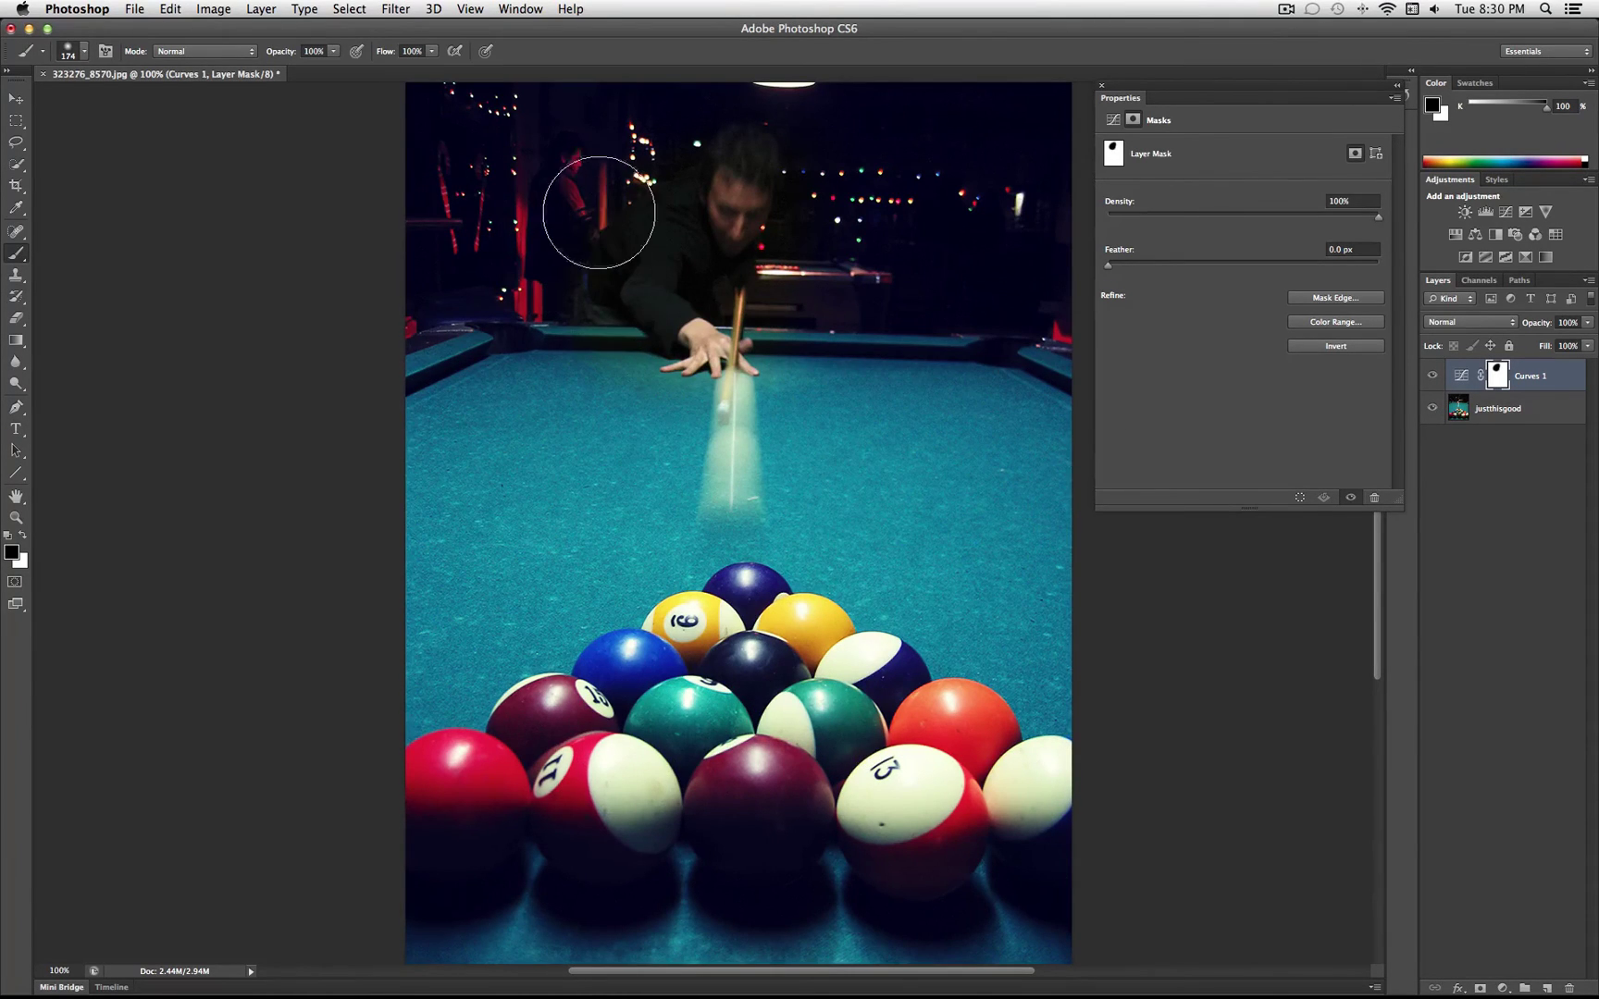
# - Try painting black on the Curves mask over the racked balls, and paint that area back with white
pyautogui.moveTo(618, 766)
pyautogui.mouseDown()
pyautogui.moveTo(469, 788)
pyautogui.moveTo(571, 710)
pyautogui.moveTo(713, 648)
pyautogui.moveTo(749, 699)
pyautogui.moveTo(916, 769)
pyautogui.moveTo(920, 813)
pyautogui.moveTo(675, 832)
pyautogui.moveTo(632, 806)
pyautogui.moveTo(907, 798)
pyautogui.moveTo(941, 754)
pyautogui.moveTo(795, 662)
pyautogui.mouseUp()
pyautogui.click(23, 535)
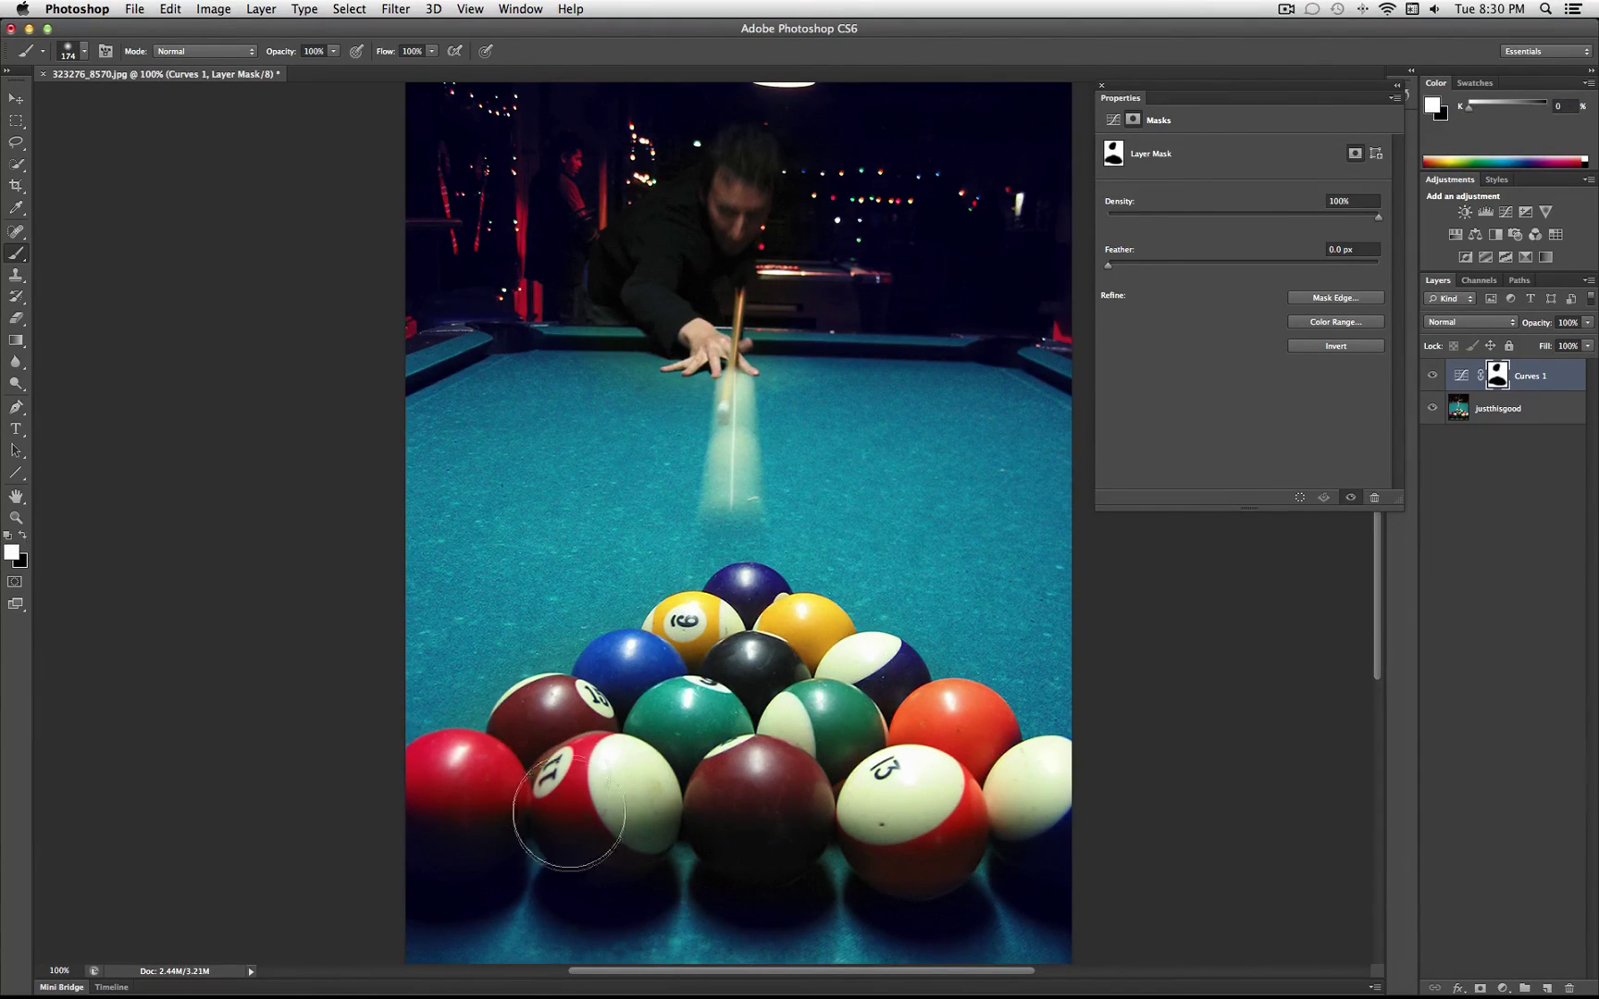
pyautogui.moveTo(635, 822)
pyautogui.mouseDown()
pyautogui.moveTo(739, 737)
pyautogui.moveTo(873, 685)
pyautogui.moveTo(884, 776)
pyautogui.moveTo(973, 728)
pyautogui.moveTo(945, 828)
pyautogui.moveTo(700, 699)
pyautogui.moveTo(742, 726)
pyautogui.mouseUp()
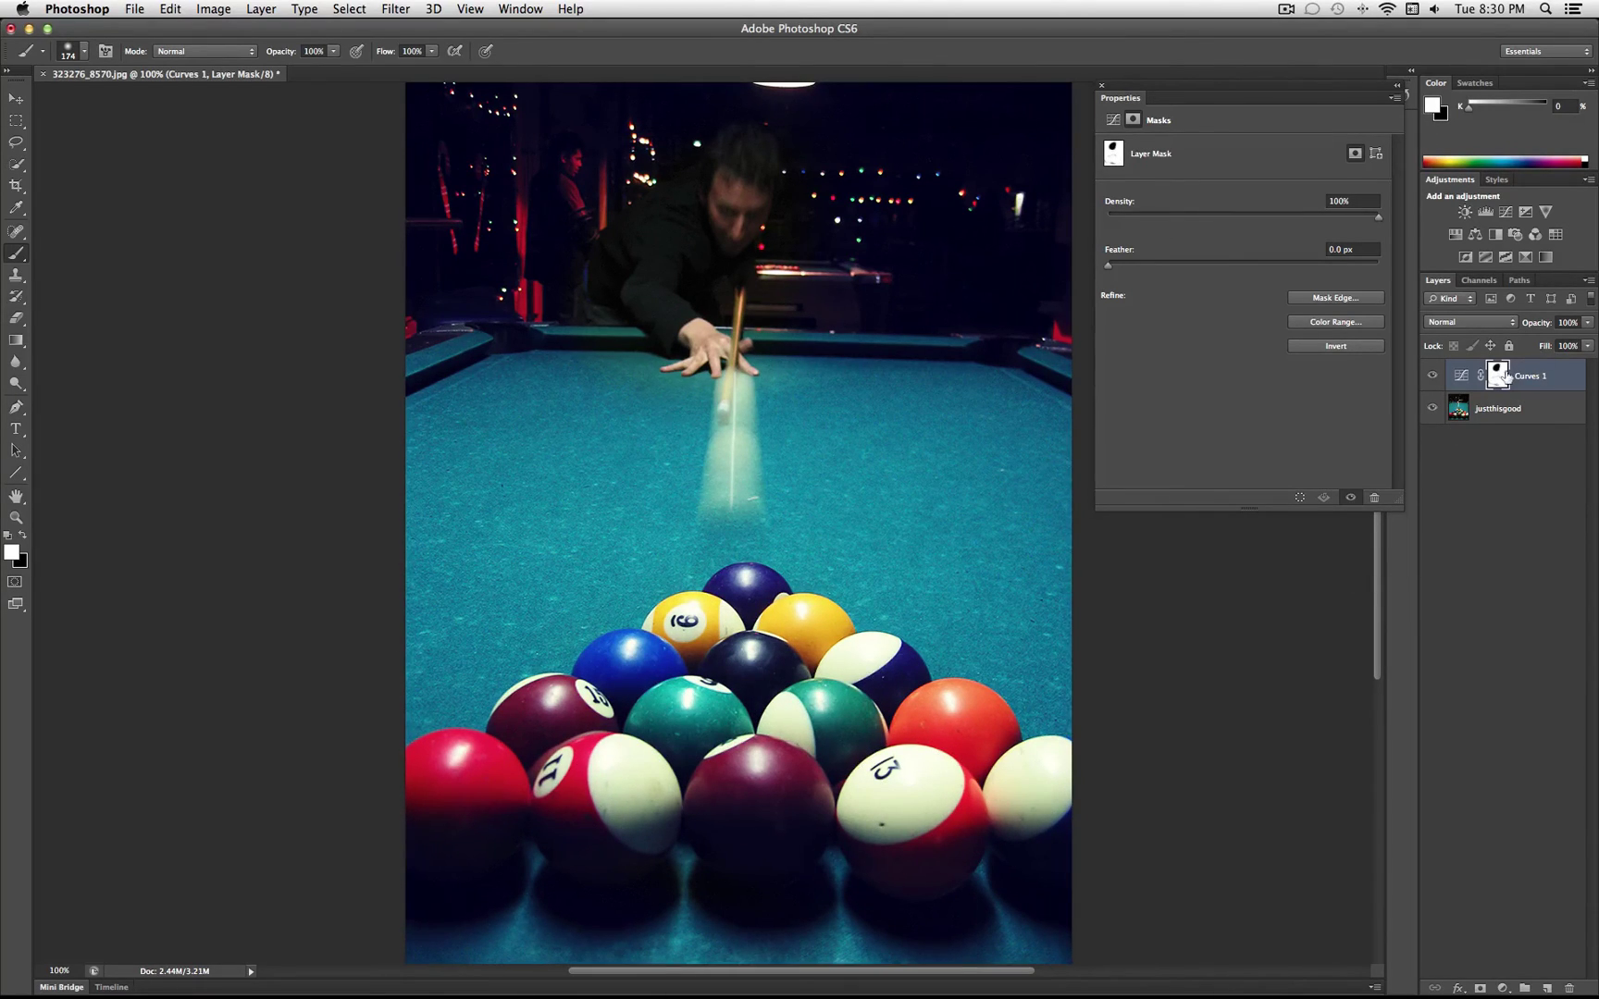
# - Try a lower density on the Curves mask, restore it to 100%, and invert the mask
pyautogui.moveTo(1313, 212); pyautogui.dragTo(1180, 222)
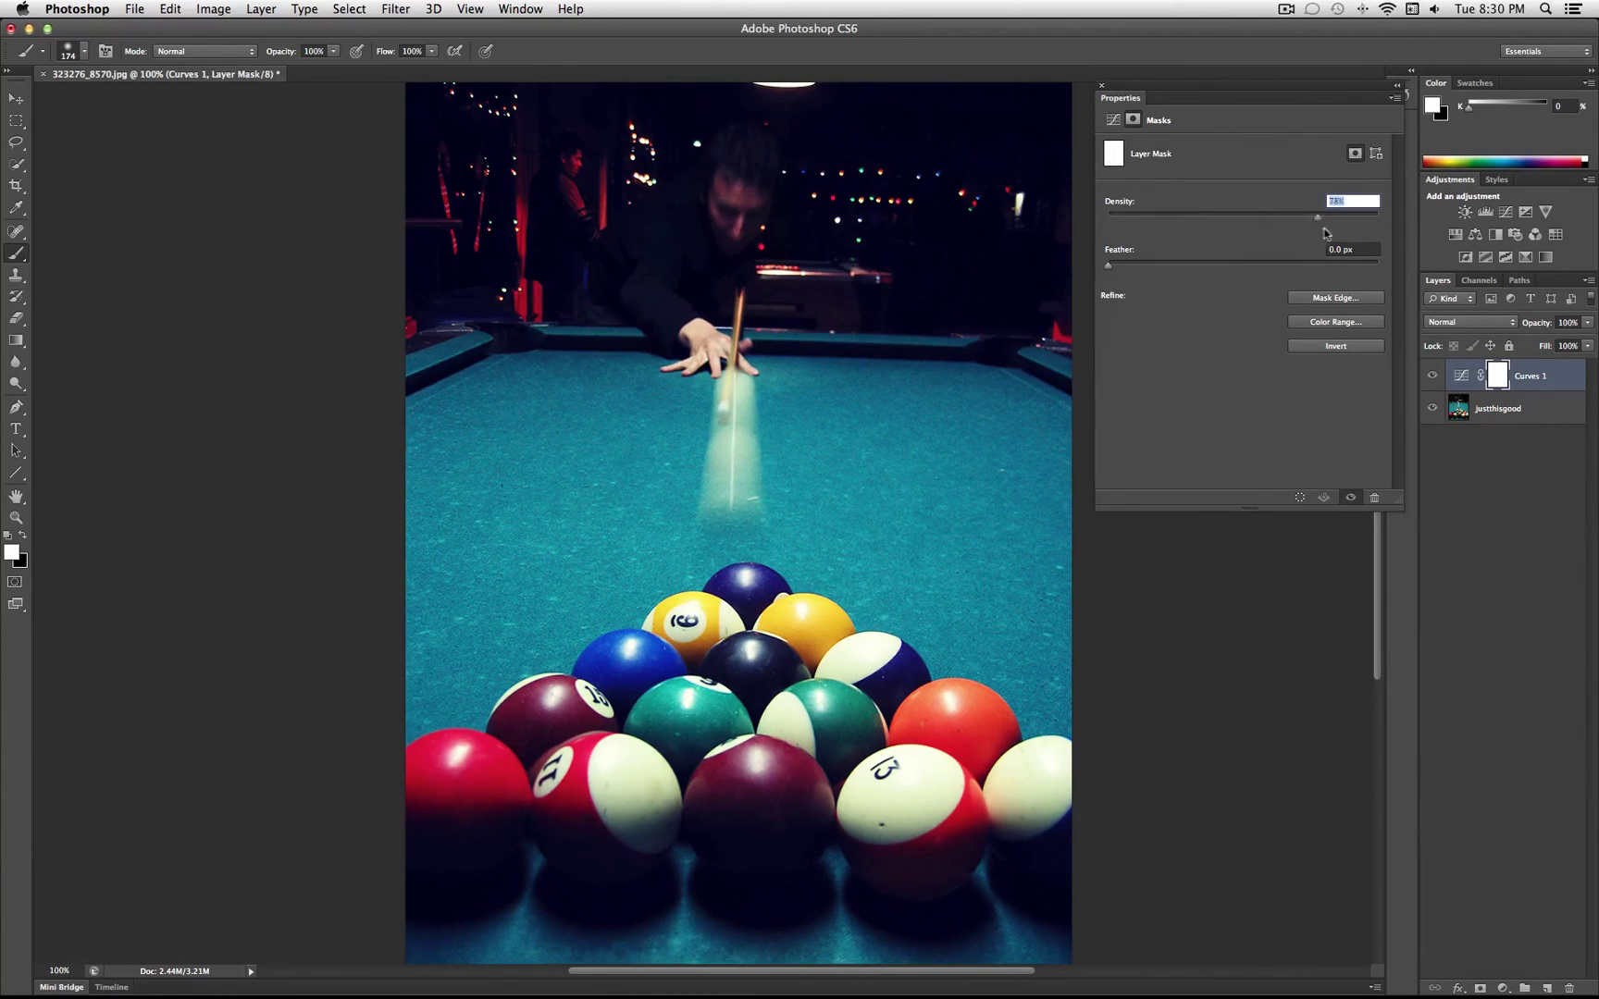
pyautogui.moveTo(1326, 234); pyautogui.dragTo(1437, 234)
pyautogui.click(1329, 350)
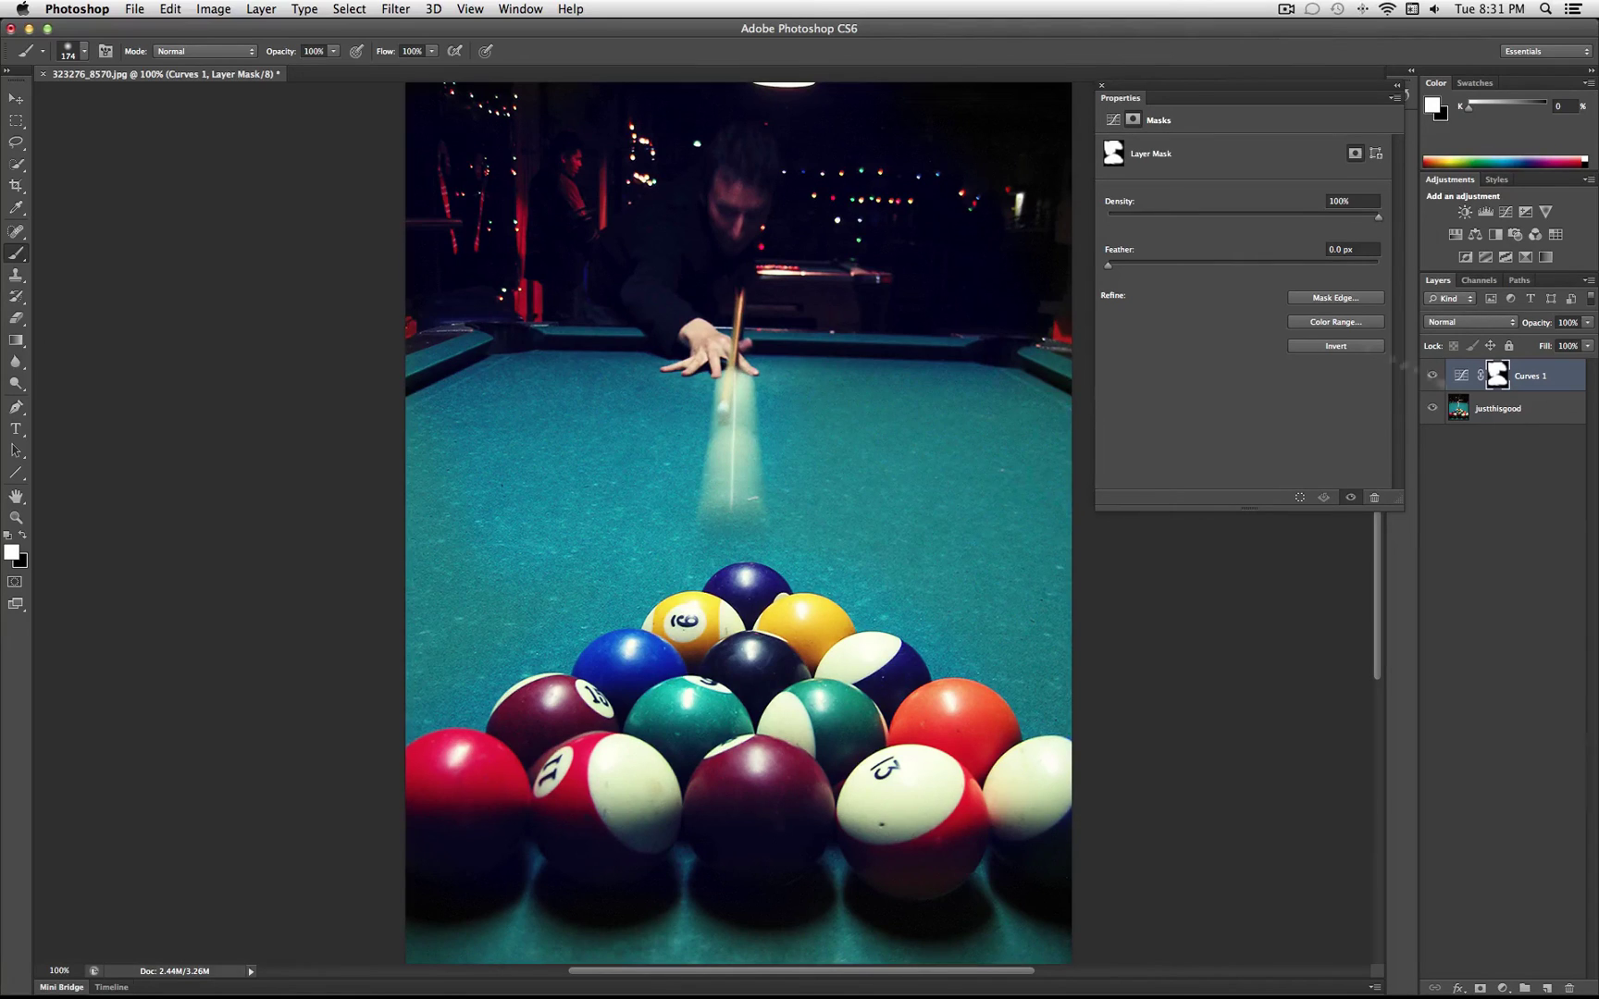
# - Show the available layer commands for the Curves adjustment layer
pyautogui.click(251, 10)
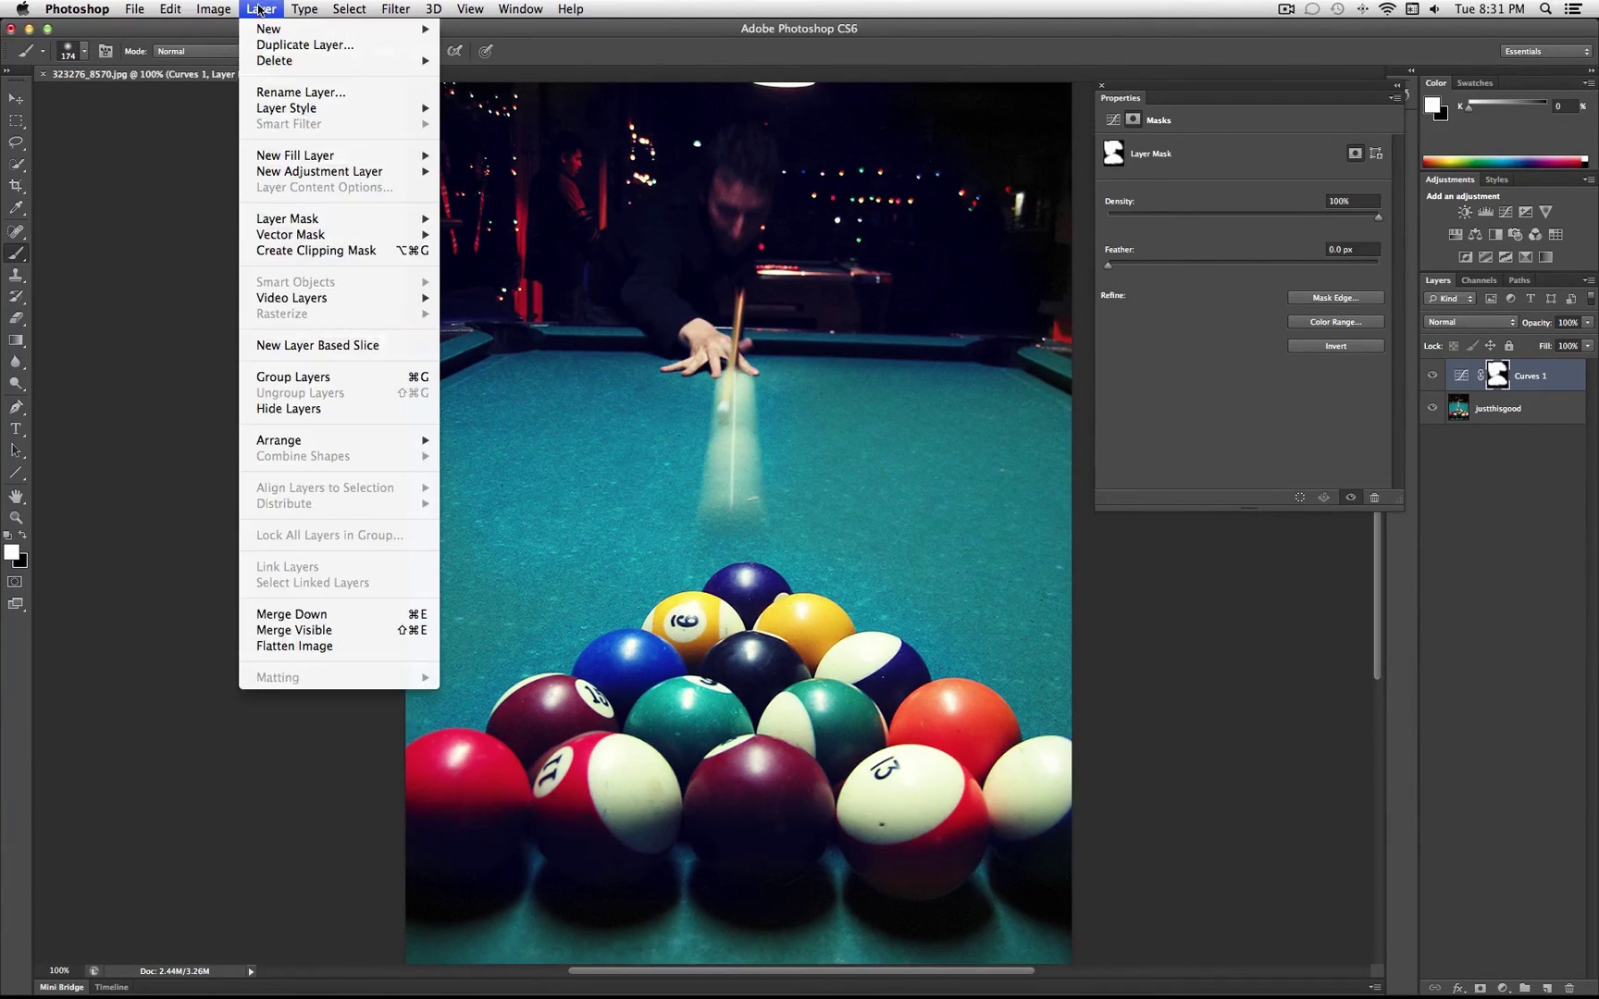